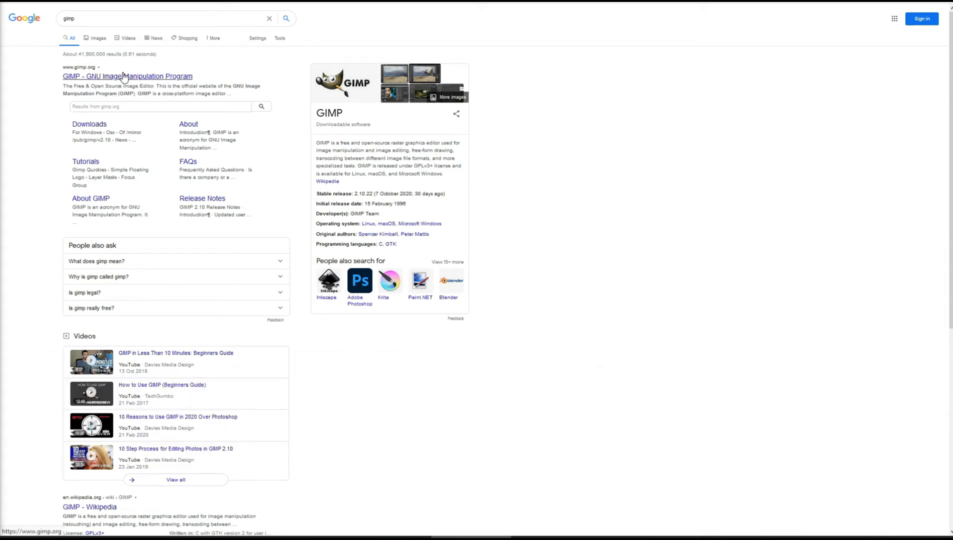
left_click_drag(86, 20, 50, 19)
left_click(117, 19)
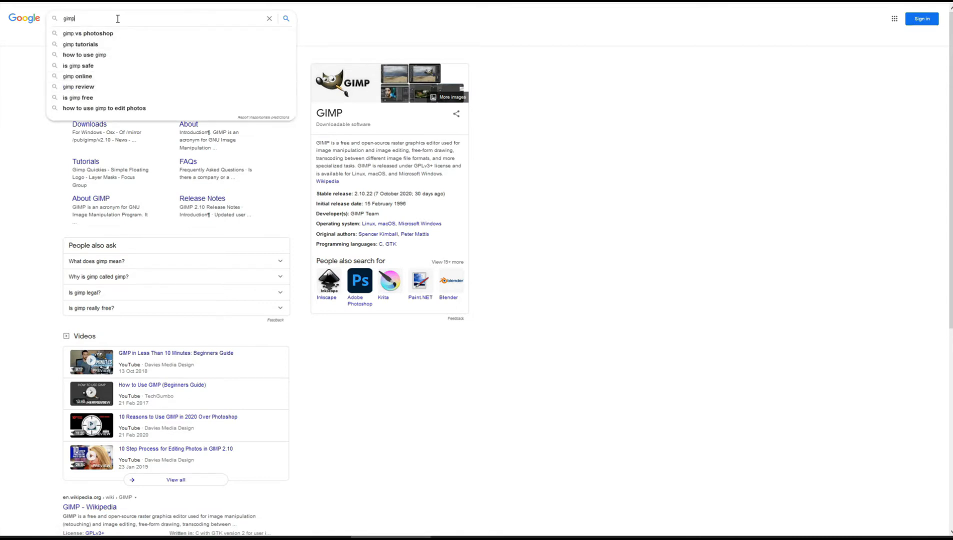
left_click(601, 145)
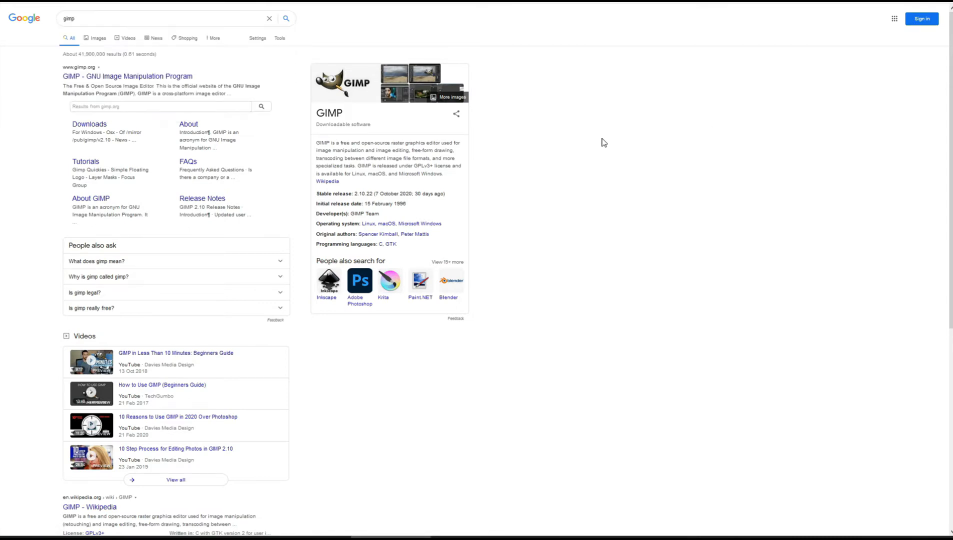
Open the GIMP downloads page from the search results and download GIMP 2.10.22 for Windows.
left_click(96, 125)
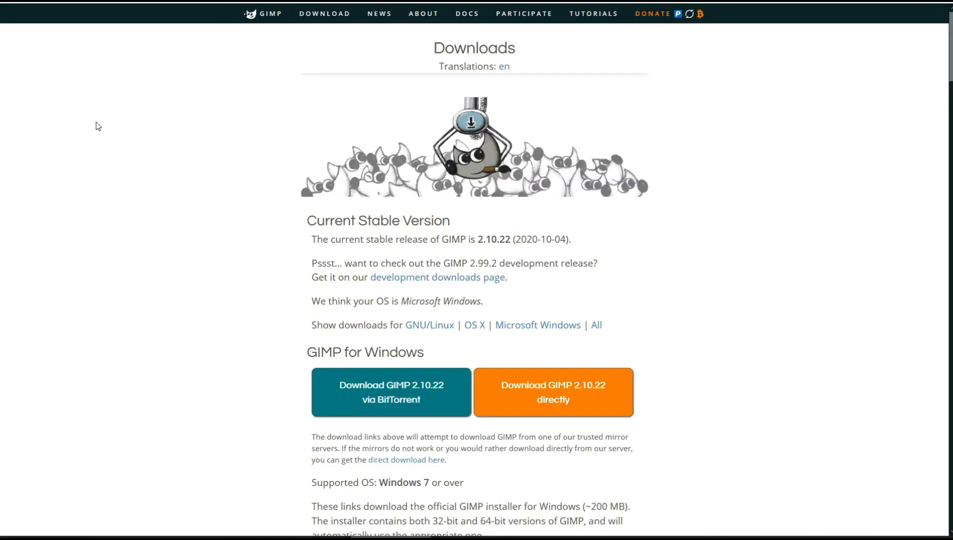
scroll(640, 240, "down", 1)
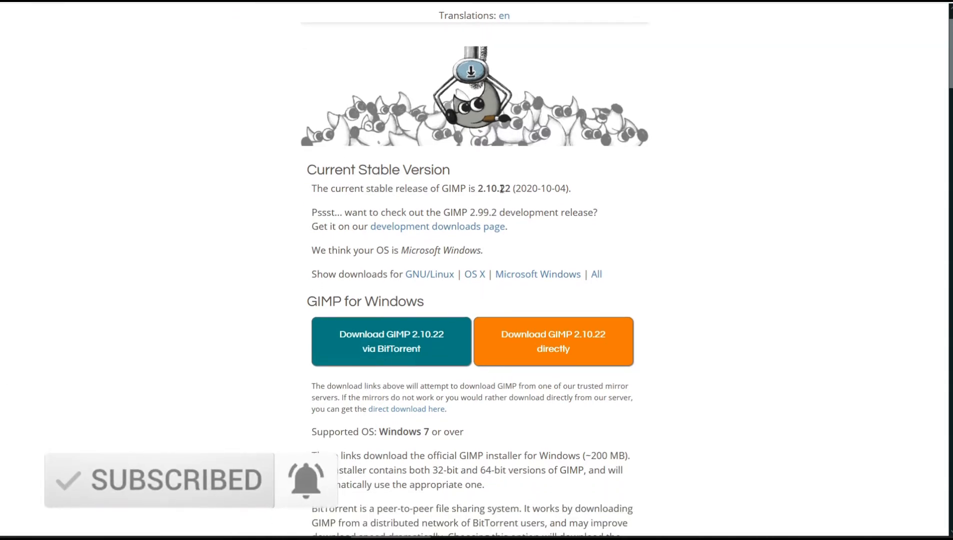
left_click_drag(496, 188, 482, 188)
left_click_drag(497, 189, 477, 189)
left_click(488, 192)
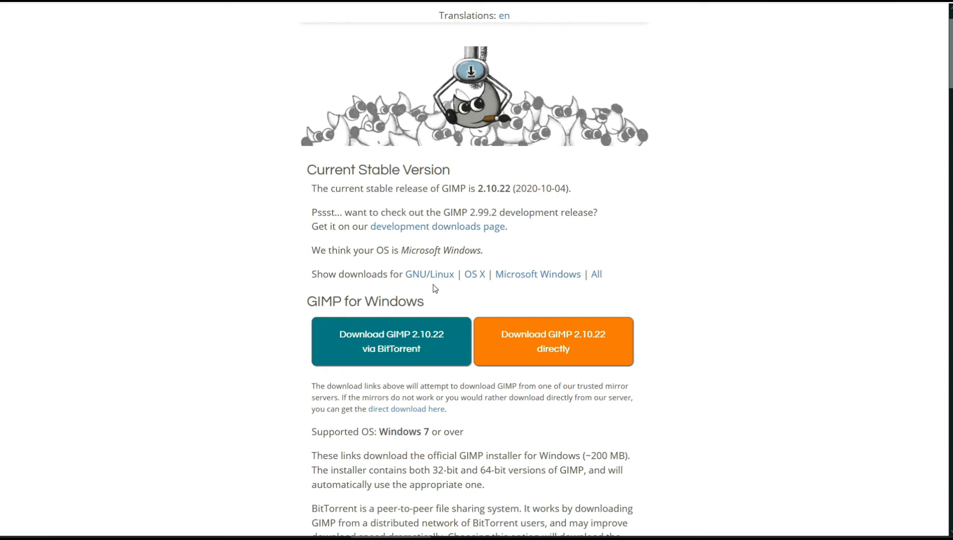
left_click(396, 340)
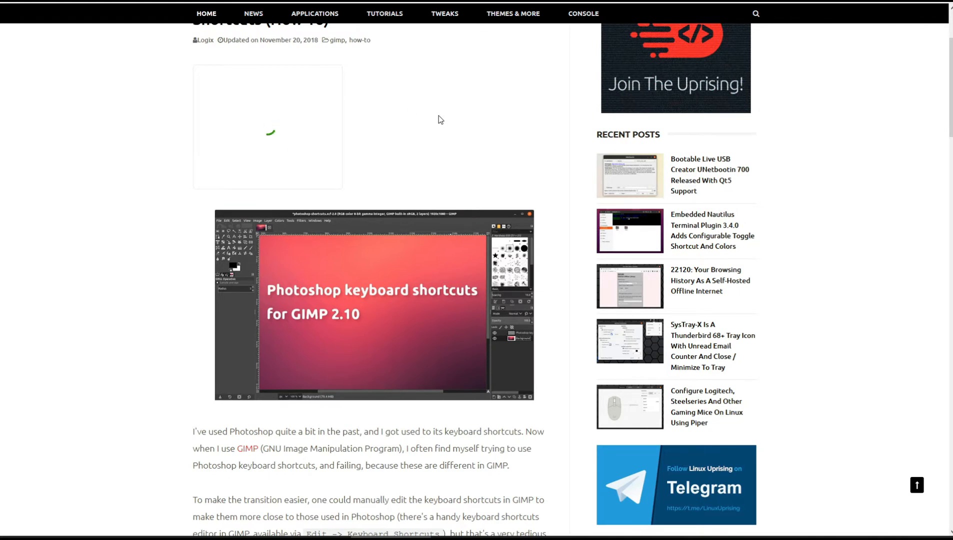
Read the article on configuring GIMP 2.10 to use Photoshop keyboard shortcuts.
scroll(438, 120, "up", 3)
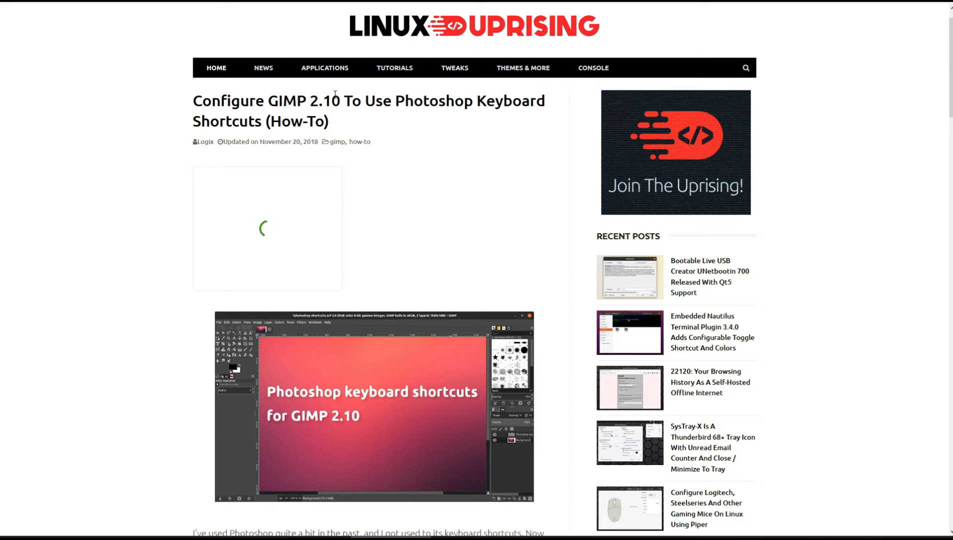
left_click_drag(331, 100, 268, 101)
left_click_drag(474, 102, 395, 103)
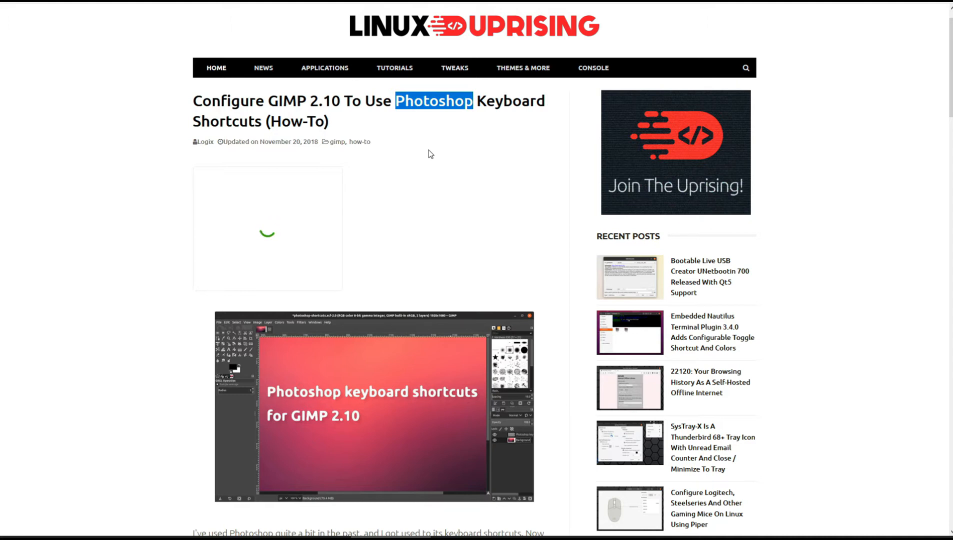
scroll(431, 154, "down", 1)
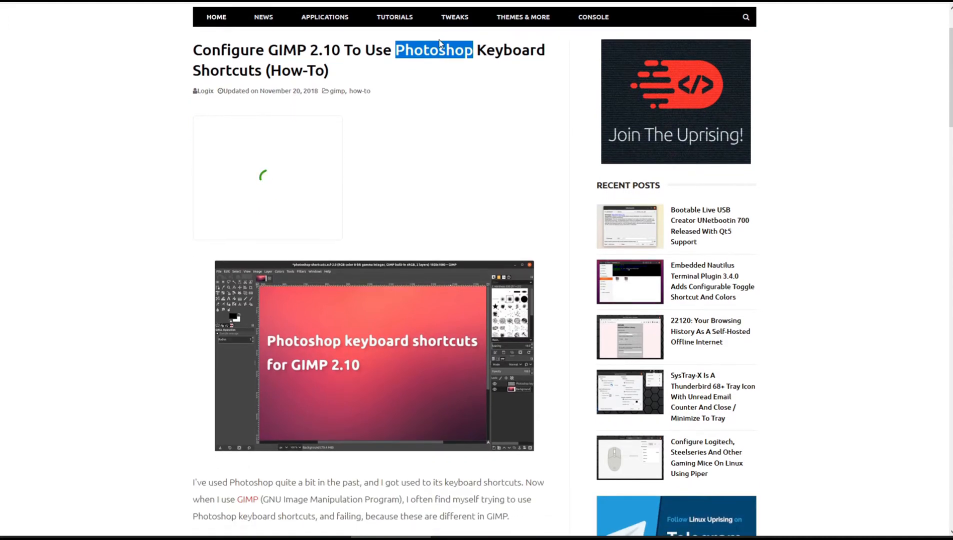
left_click(440, 49)
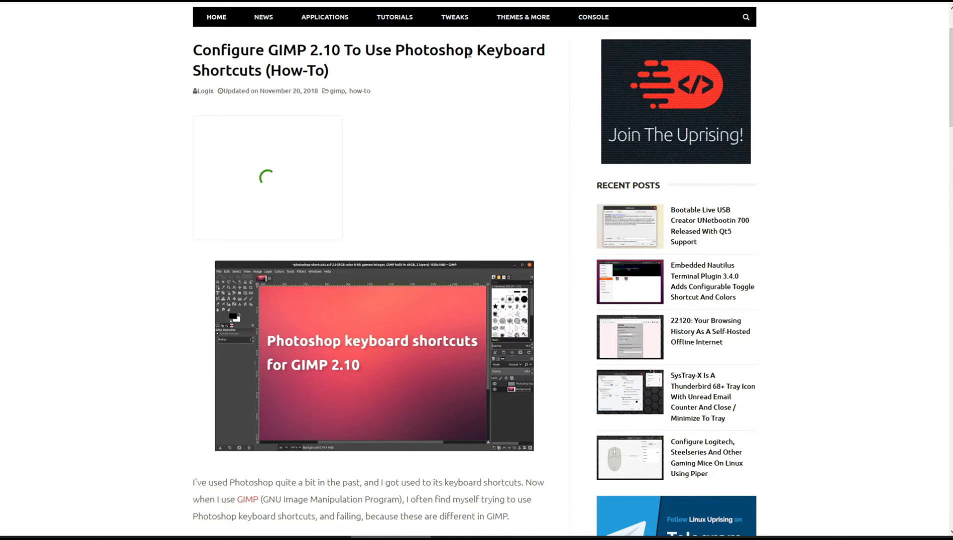
scroll(453, 231, "down", 2)
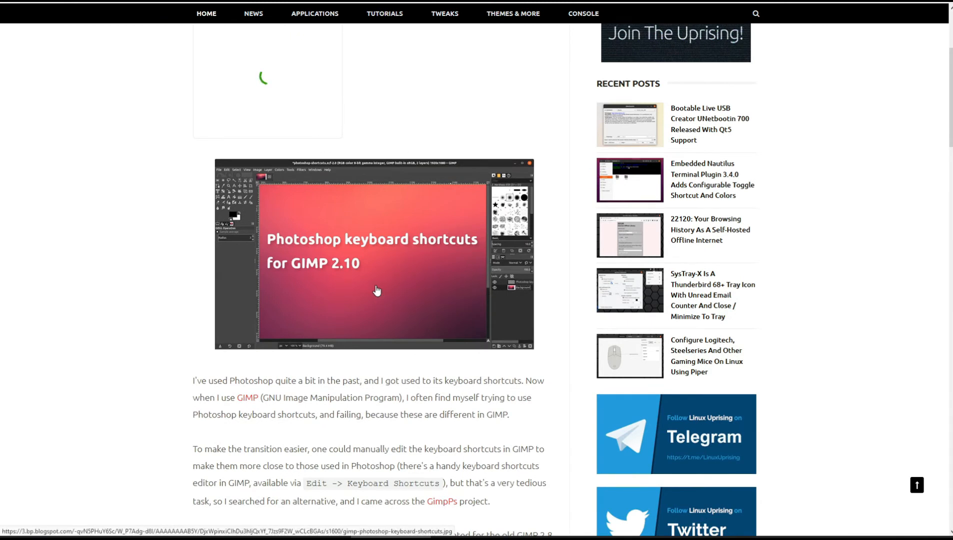
scroll(376, 290, "up", 1)
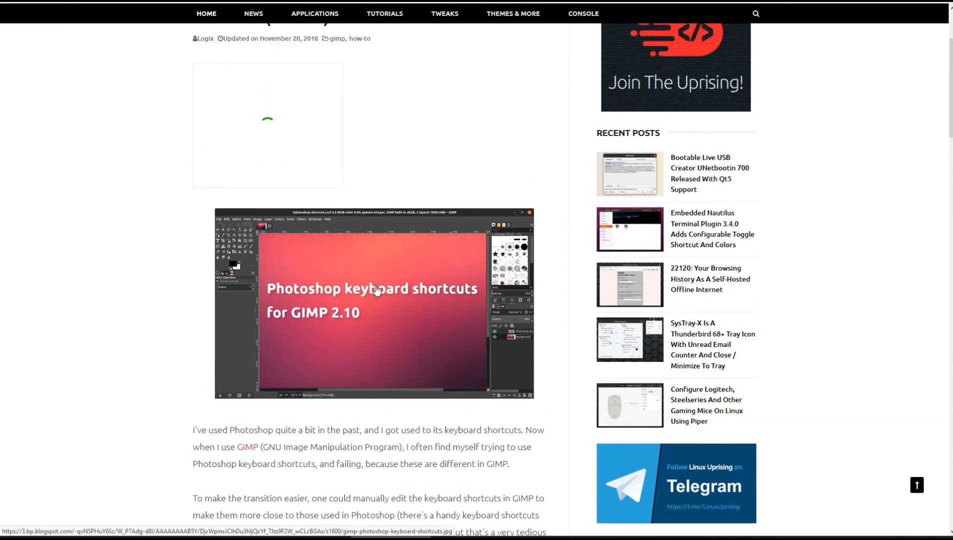
scroll(395, 221, "up", 2)
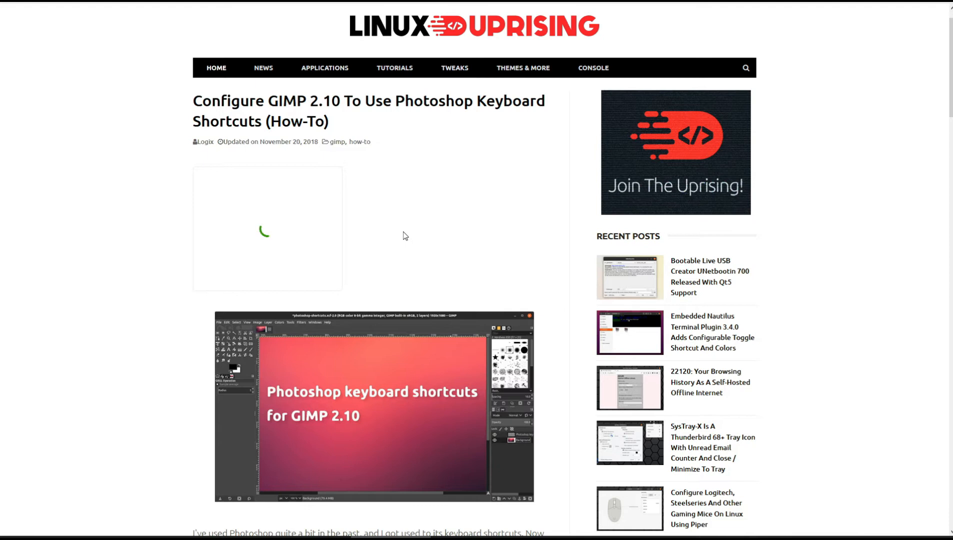
left_click_drag(395, 100, 472, 101)
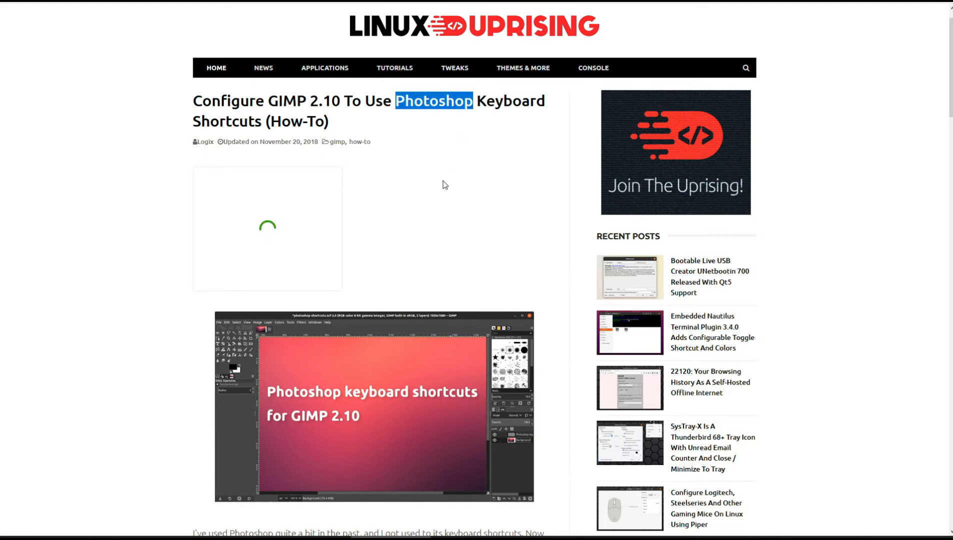
scroll(443, 187, "down", 5)
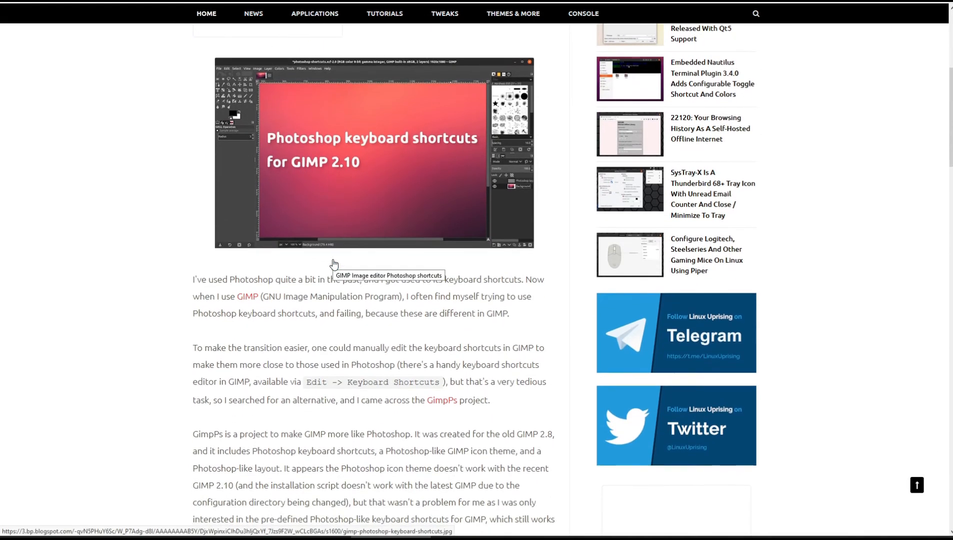
scroll(353, 279, "down", 1)
scroll(350, 273, "down", 2)
scroll(345, 258, "down", 2)
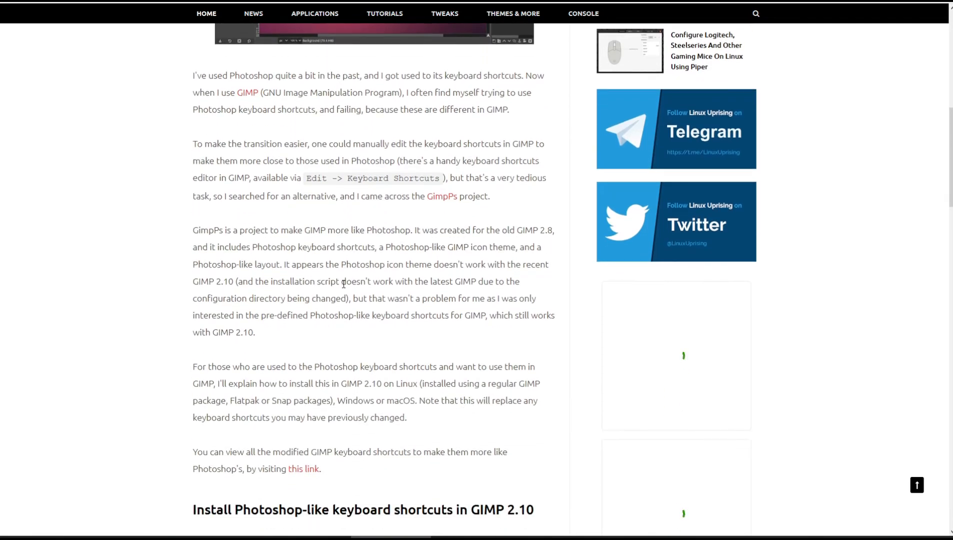
scroll(344, 270, "down", 2)
scroll(344, 283, "down", 4)
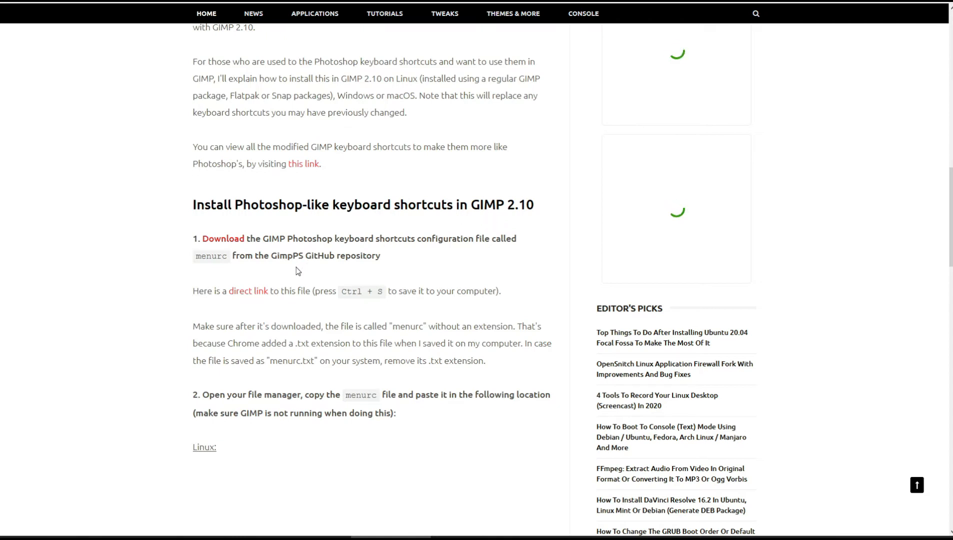
Save the menurc file from the article's direct link.
right_click(252, 291)
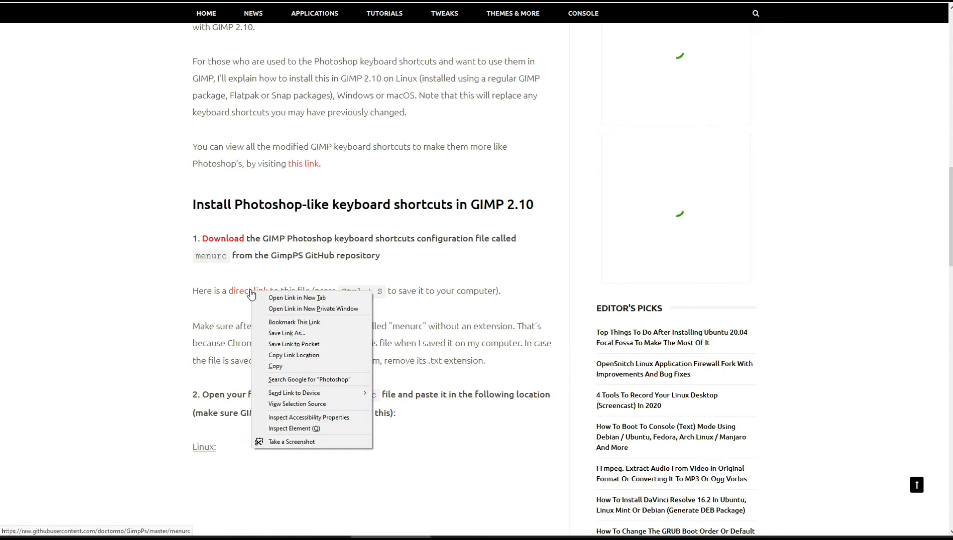
left_click(308, 335)
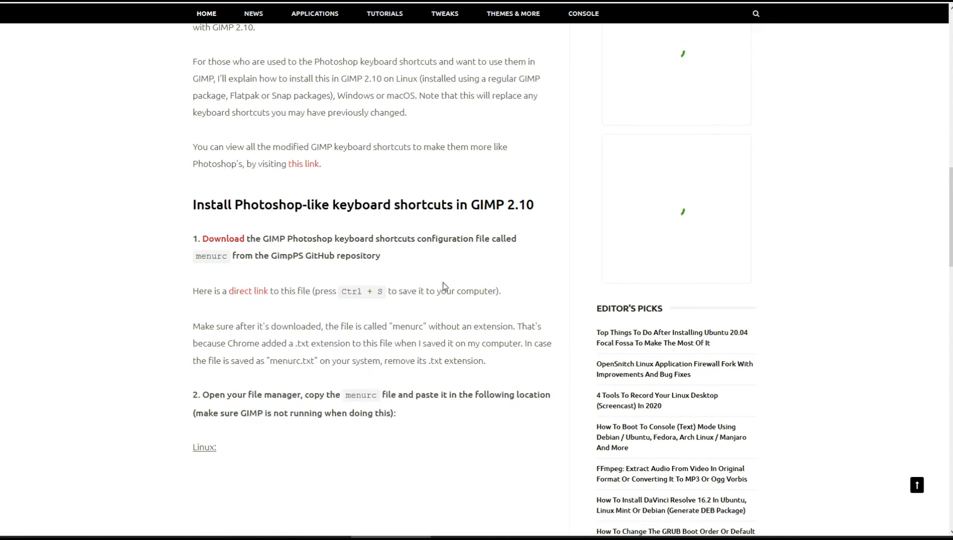
left_click_drag(950, 200, 951, 45)
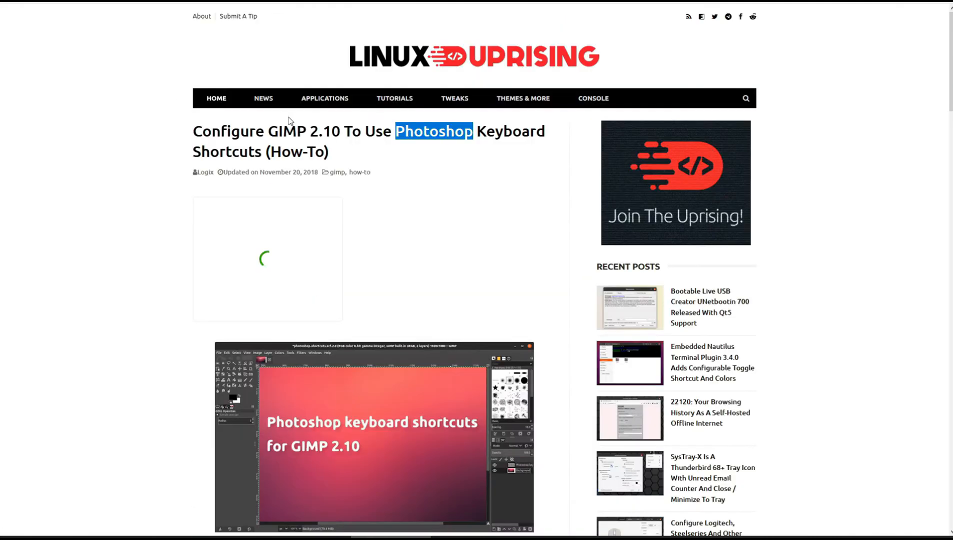
scroll(949, 88, "down", 10)
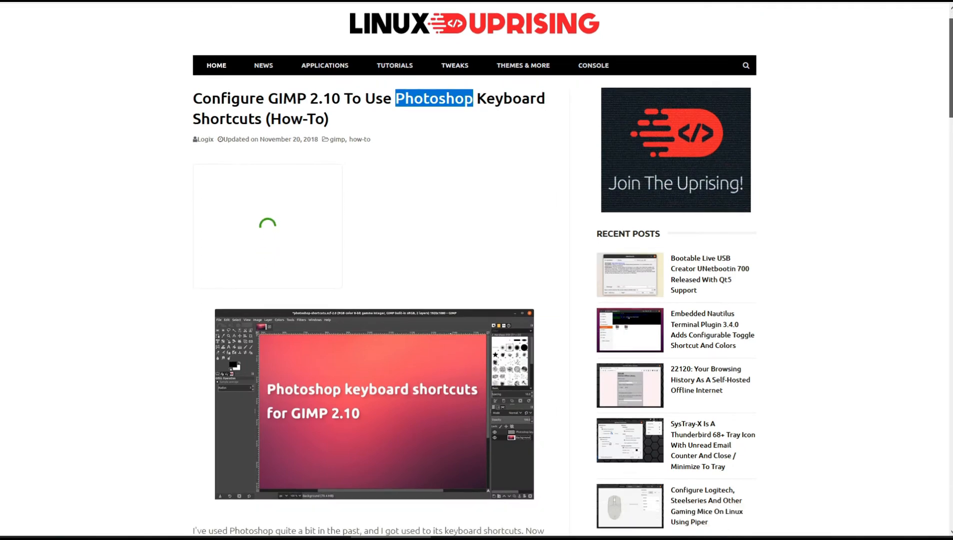
scroll(572, 280, "down", 15)
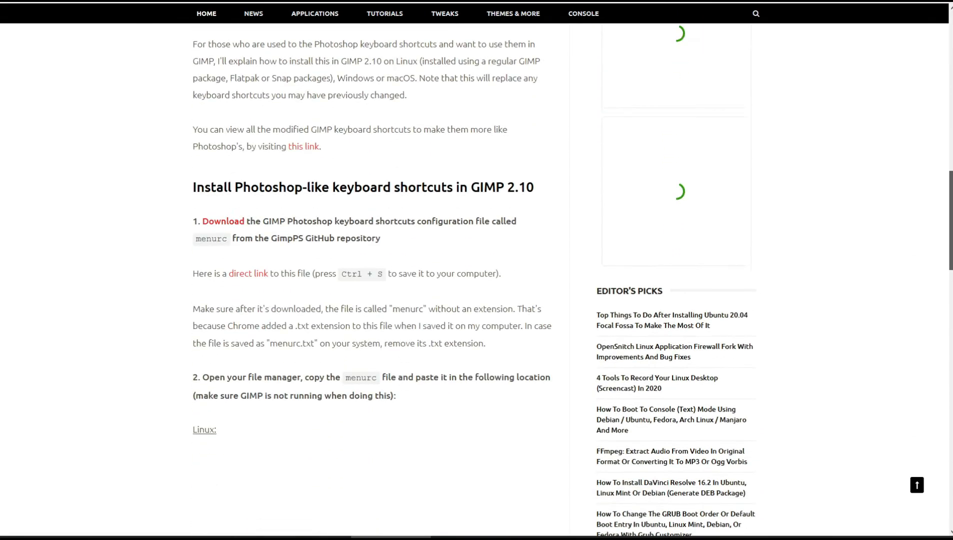
scroll(380, 270, "up", 15)
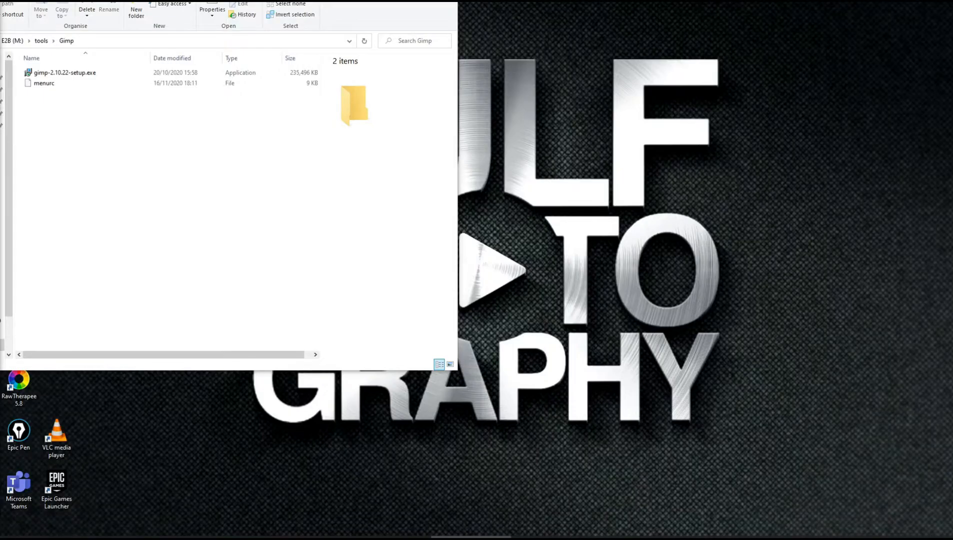
Launch the gimp-2.10.22-setup installer for all users and confirm the setup language.
left_click(41, 90)
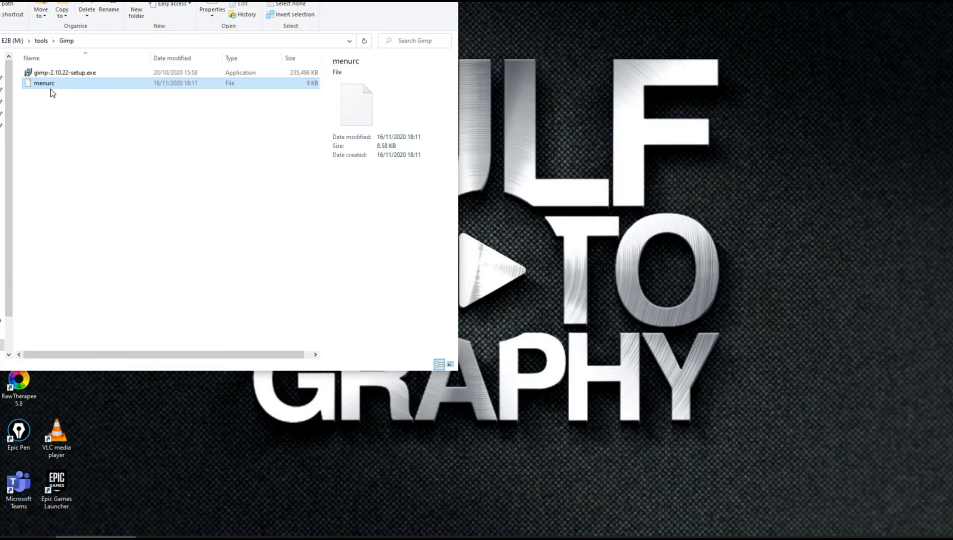
left_click(70, 75)
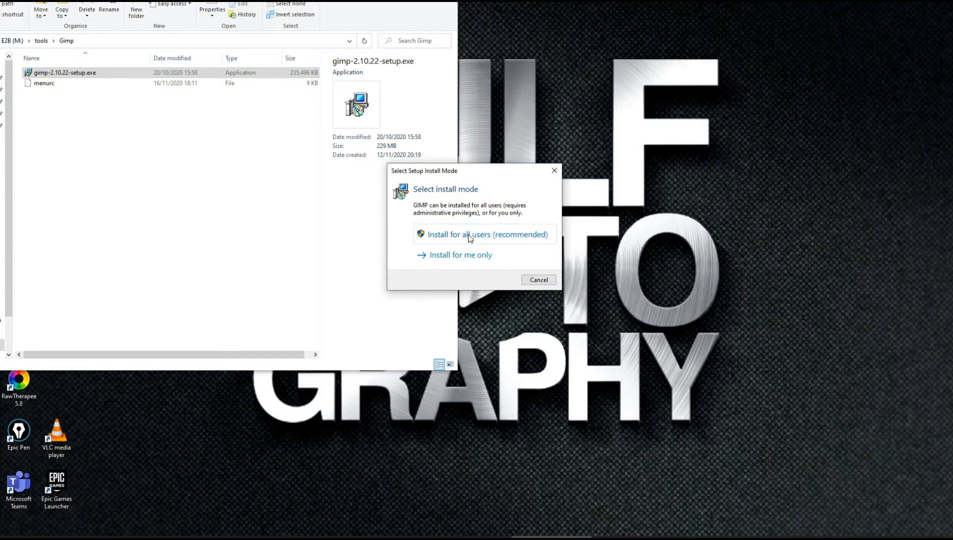
left_click(470, 235)
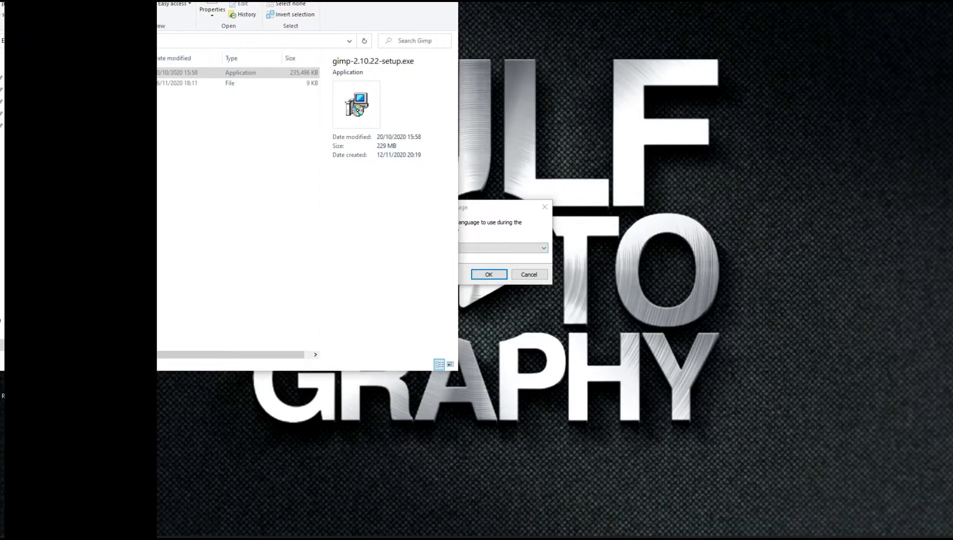
left_click(488, 274)
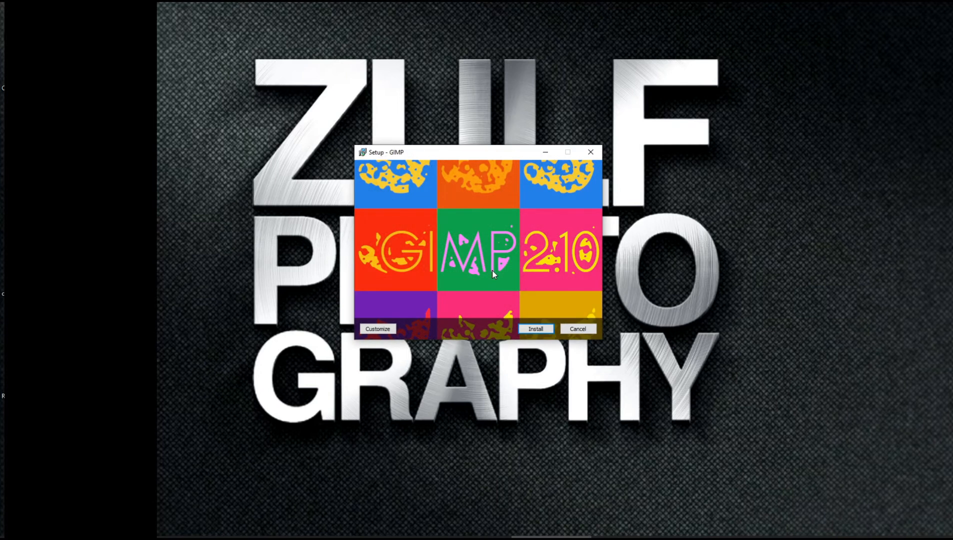
Choose a customized installation and advance past the licence agreement and destination pages.
left_click(383, 329)
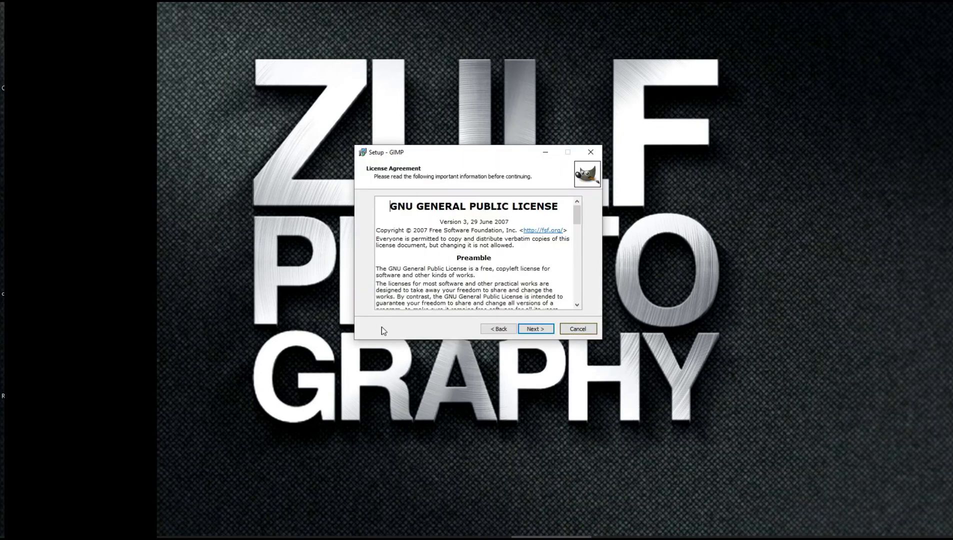
left_click(540, 330)
left_click(418, 235)
left_click(564, 234)
left_click(542, 321)
left_click(537, 329)
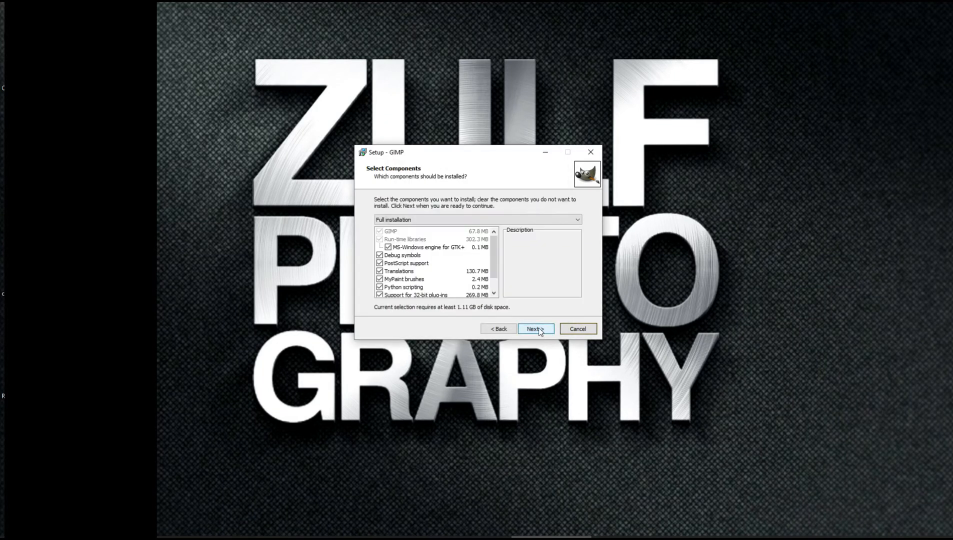
Keep the full installation components and the desktop icon option, then start installing.
left_click_drag(496, 251, 497, 280)
left_click(546, 333)
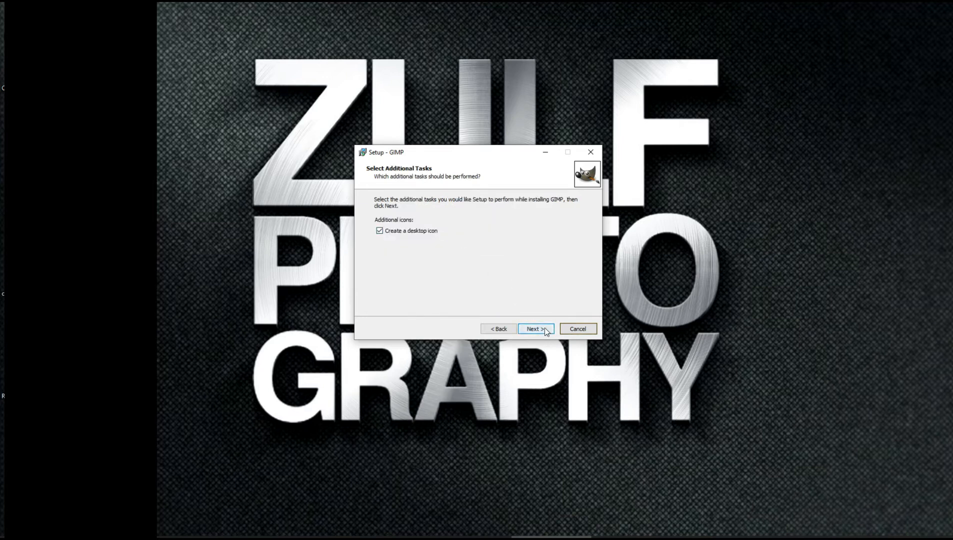
left_click(544, 329)
left_click(536, 331)
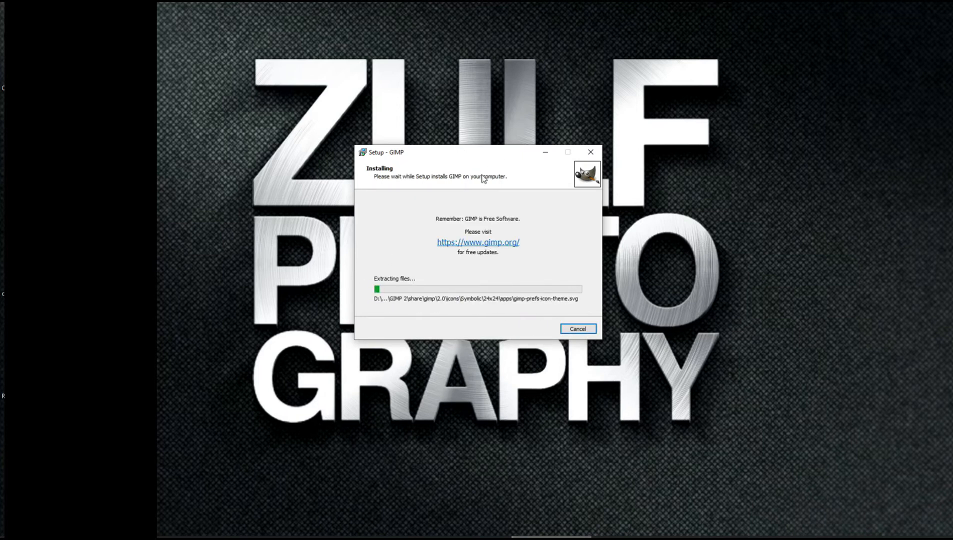
Finish the GIMP setup wizard once installation completes.
left_click_drag(479, 152, 442, 0)
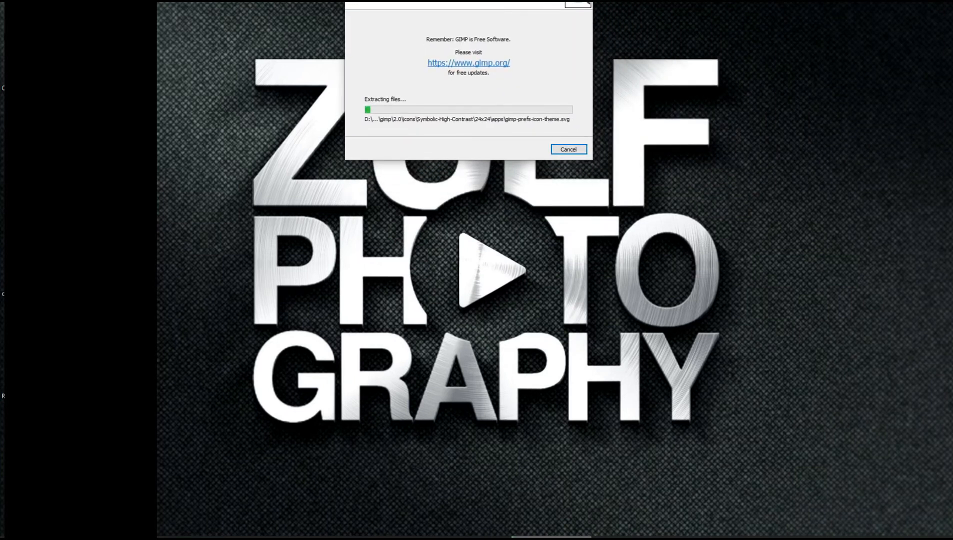
left_click_drag(442, 0, 435, 14)
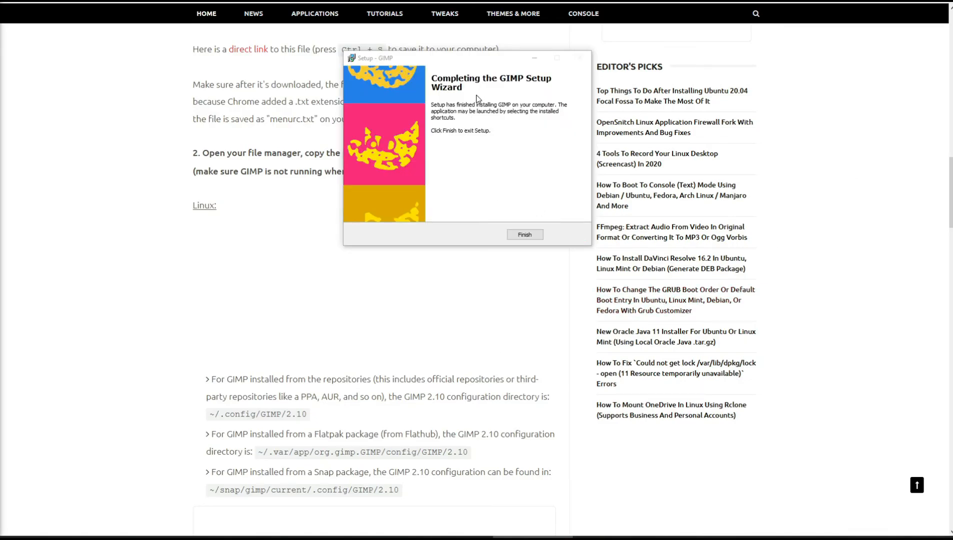
left_click(522, 235)
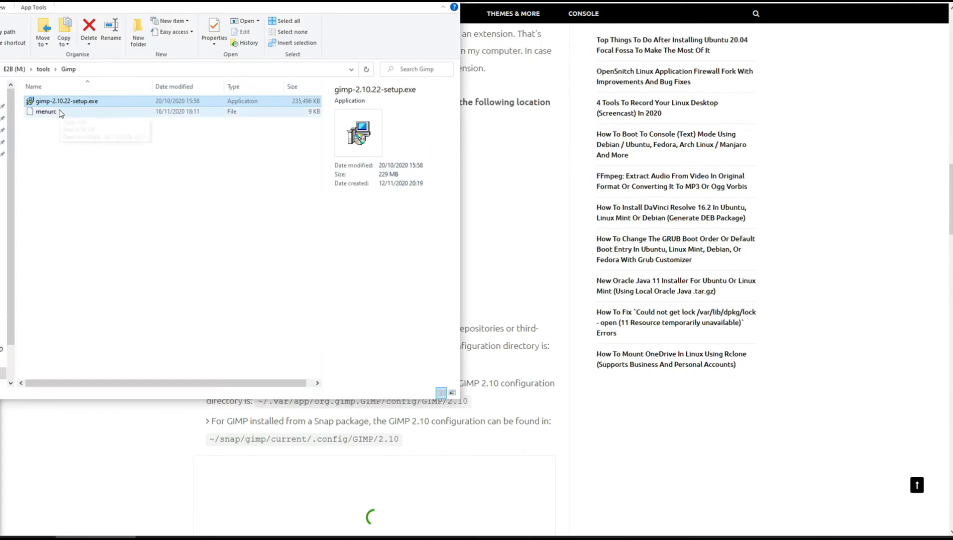
Select the downloaded menurc file in the Gimp folder and copy it.
left_click(48, 112)
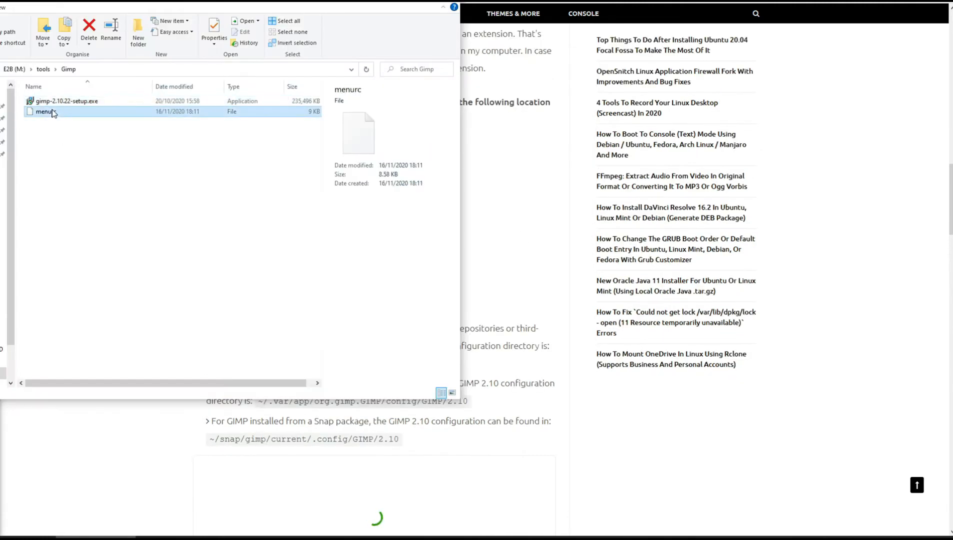
right_click(49, 113)
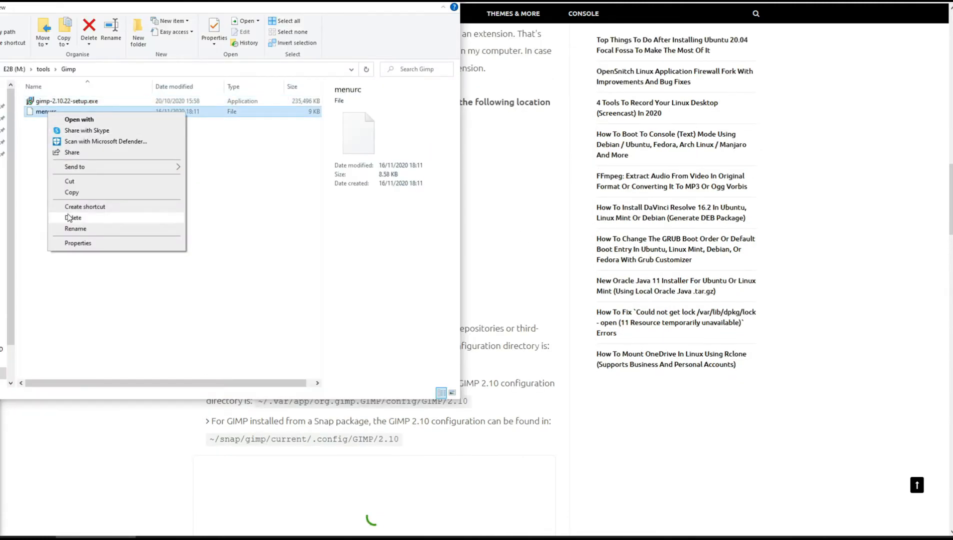
left_click(84, 192)
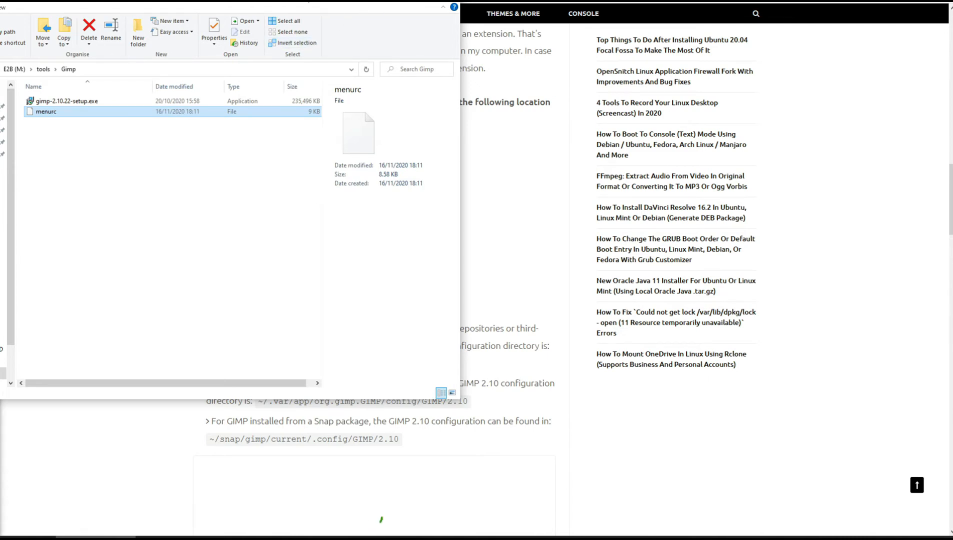
On the guide page, select the Windows GIMP 2.10 configuration folder path C:\Users\[your username]\AppData\Roaming\GIMP\2.10.
left_click(518, 384)
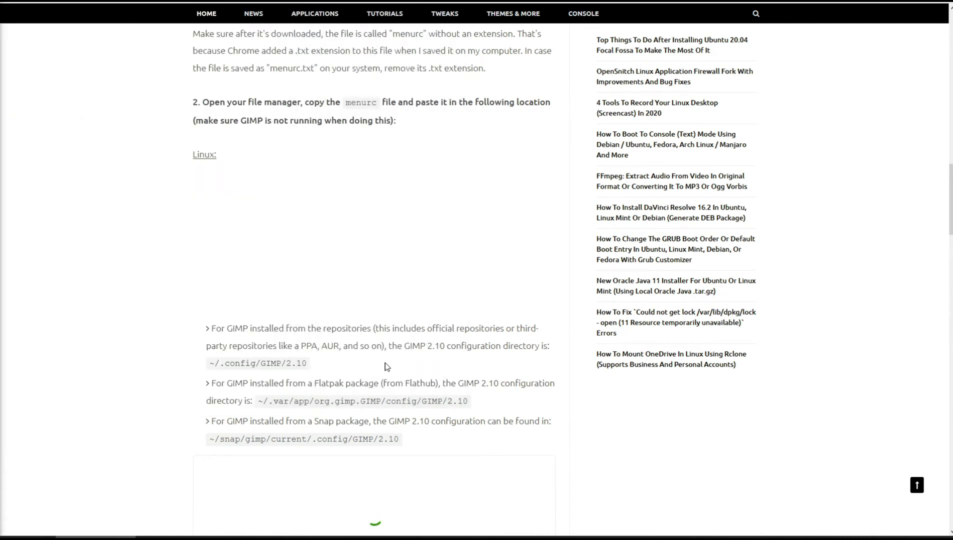
scroll(517, 384, "down", 2)
scroll(436, 349, "down", 5)
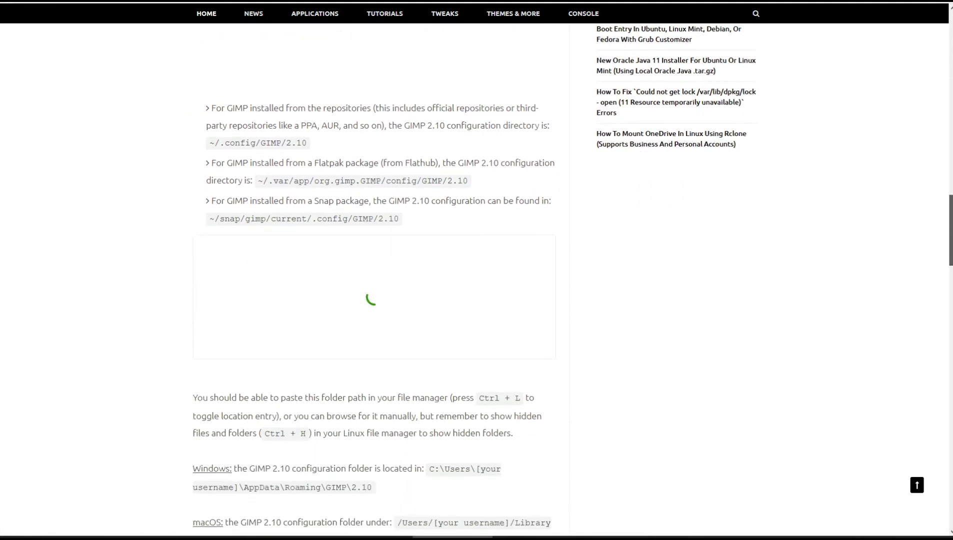
left_click_drag(389, 375, 422, 355)
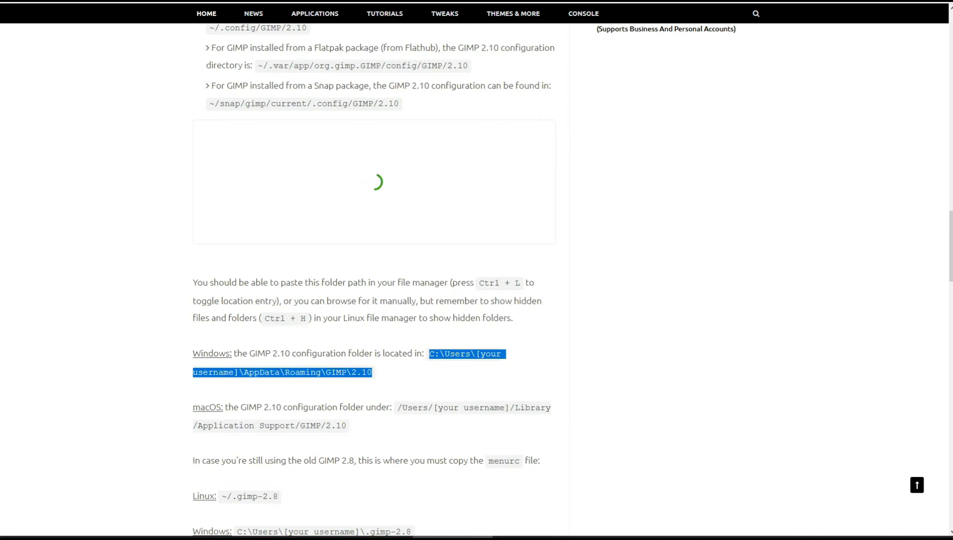
Launch GIMP and switch to the file explorer window open at the GIMP 2.10 configuration folder.
left_click(94, 538)
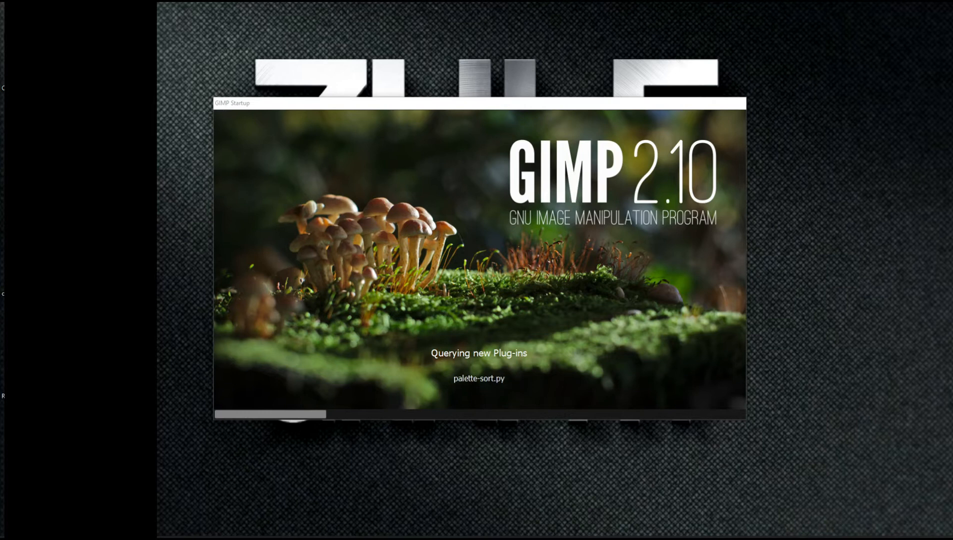
key("alt+Tab")
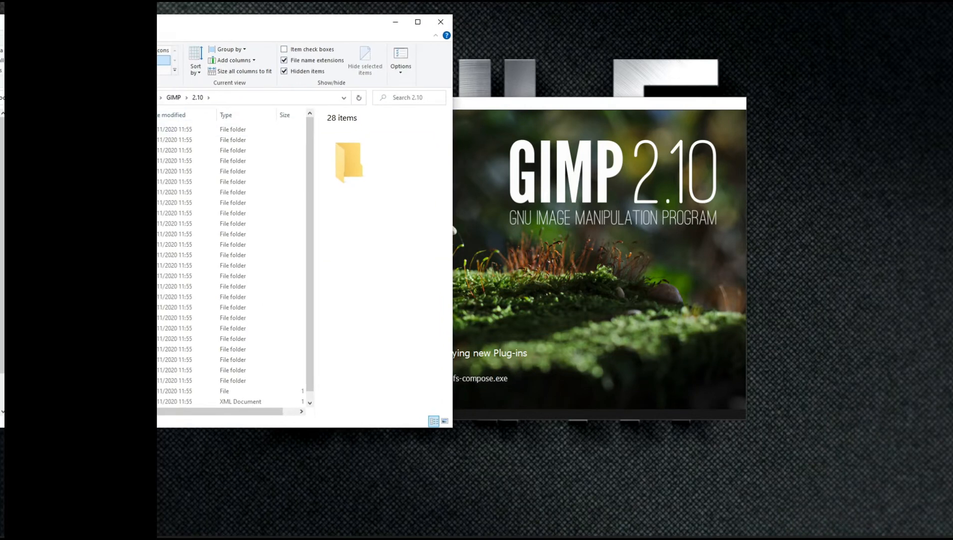
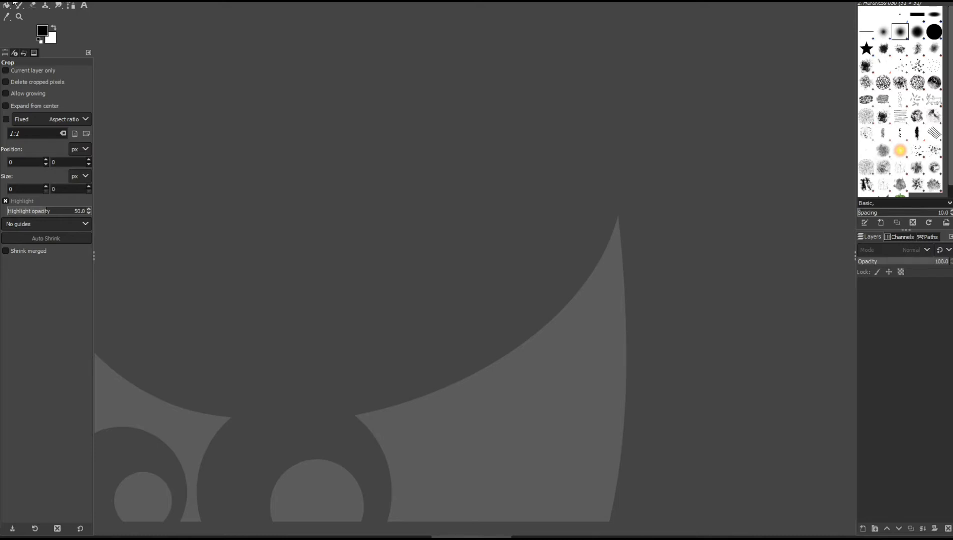
Open Preferences and turn off tool groups in the Toolbox settings.
mouse_move(11, 5)
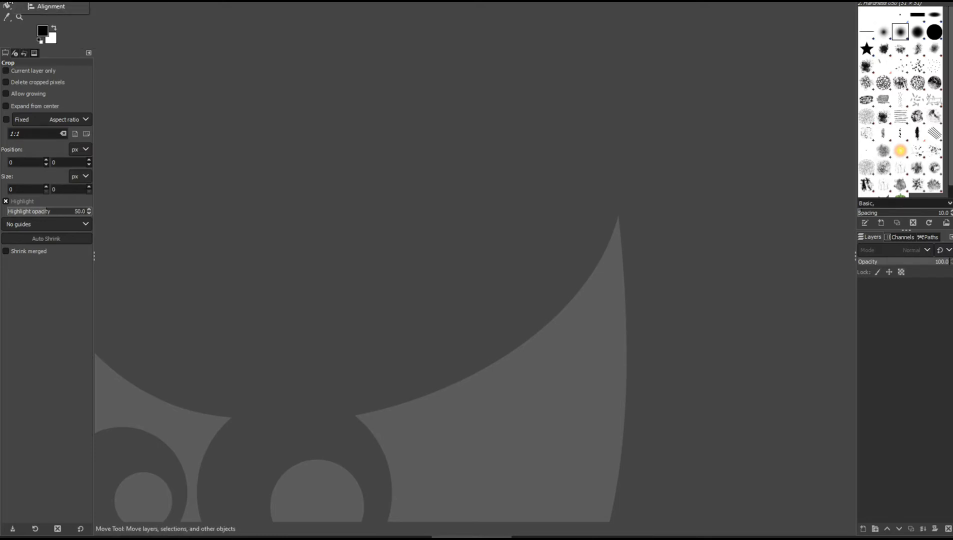
left_click(7, 7)
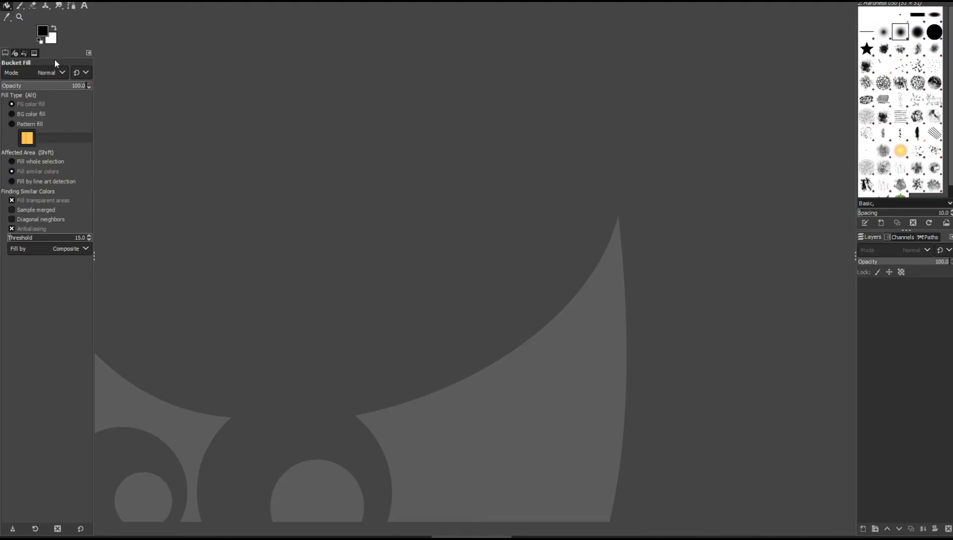
left_click(23, 0)
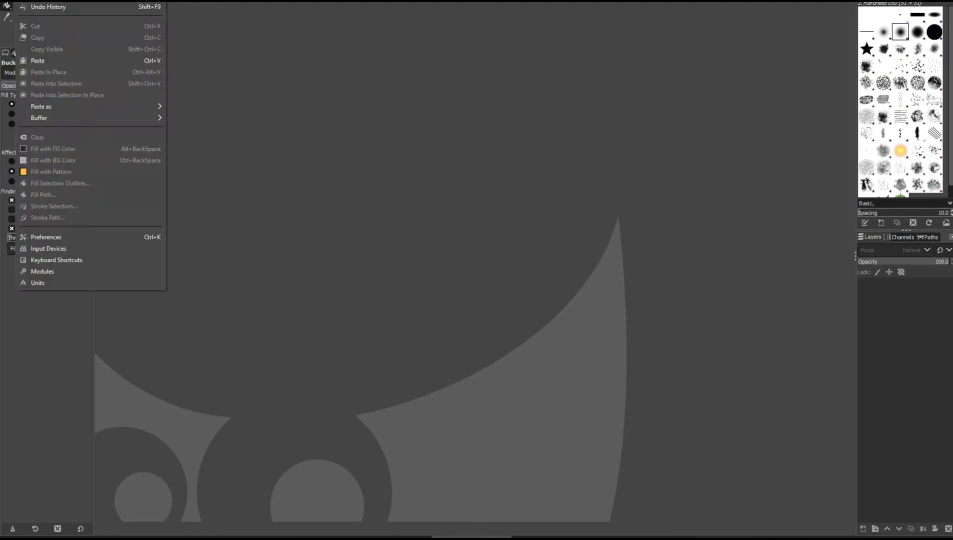
left_click(75, 237)
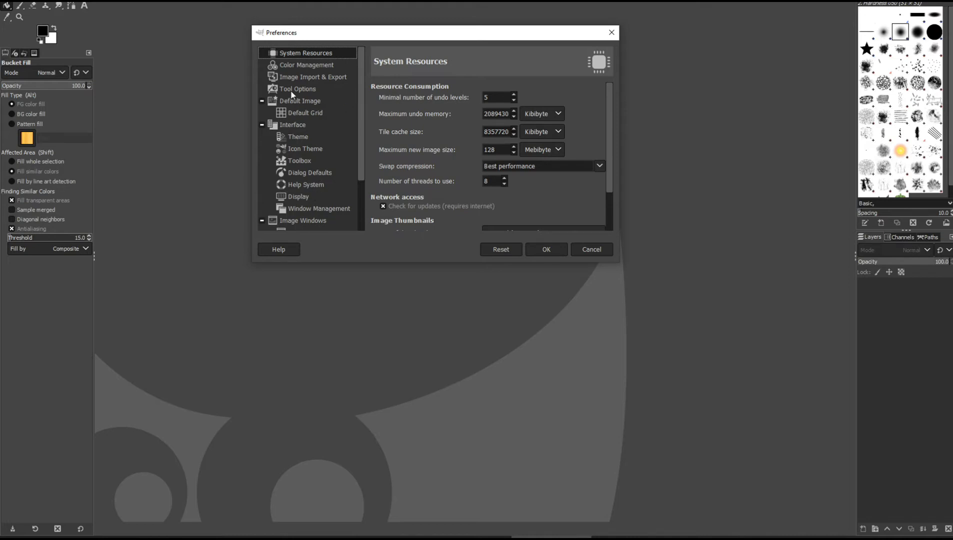
left_click_drag(365, 106, 375, 127)
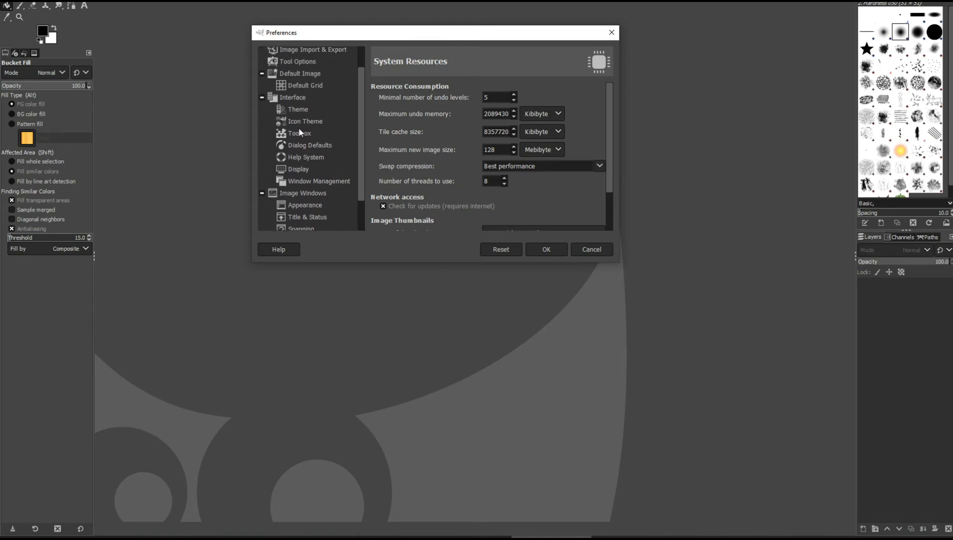
left_click(300, 139)
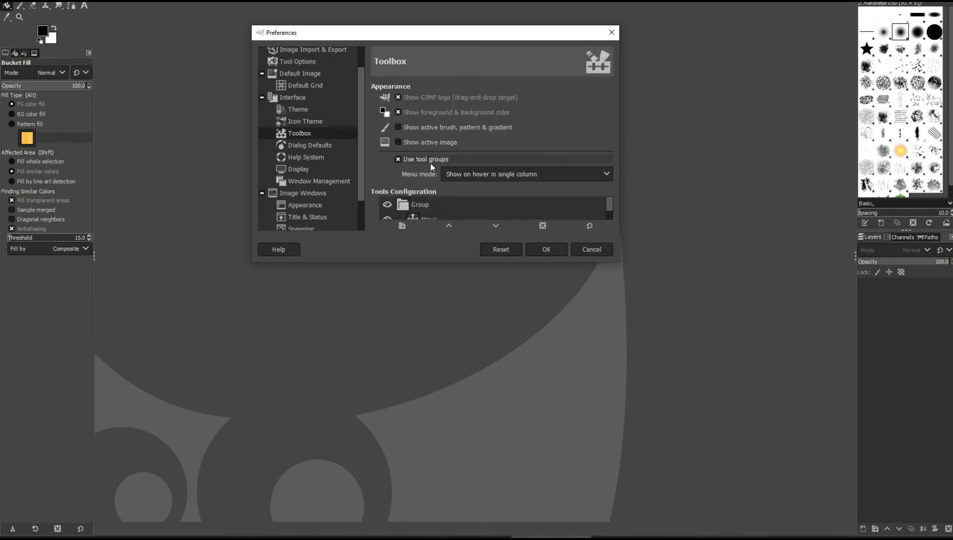
left_click(398, 159)
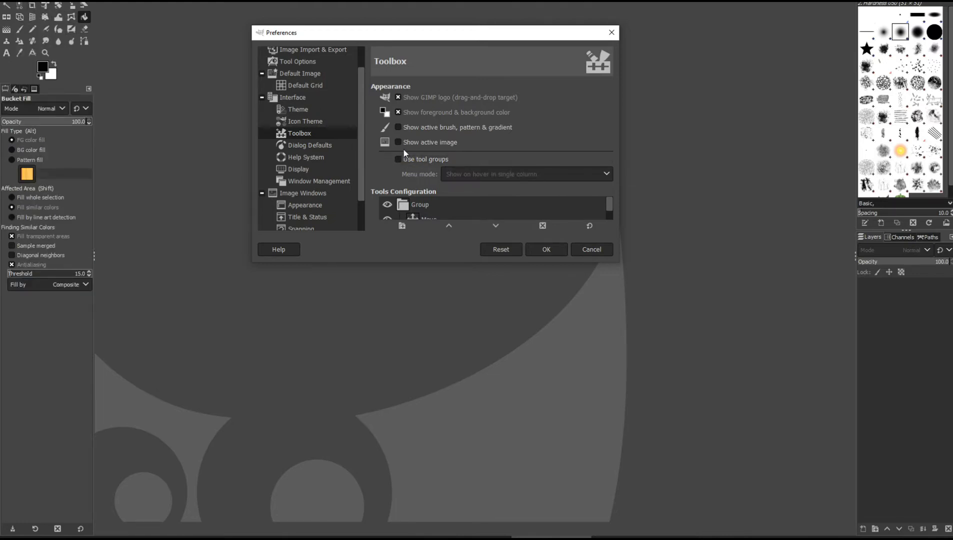
left_click(398, 159)
left_click(398, 159)
Enlarge the Preferences dialog and switch the icon theme to Color.
left_click_drag(618, 263, 682, 380)
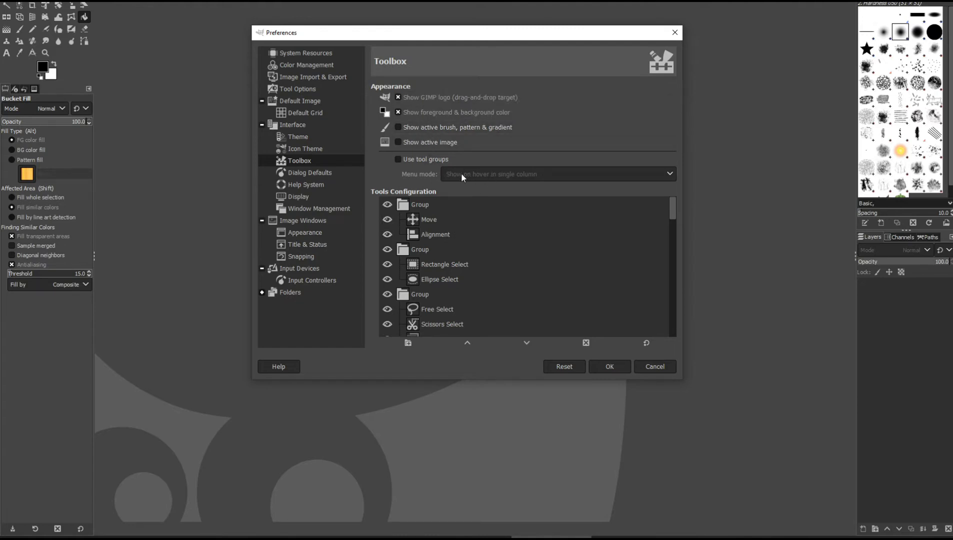
left_click_drag(671, 207, 687, 318)
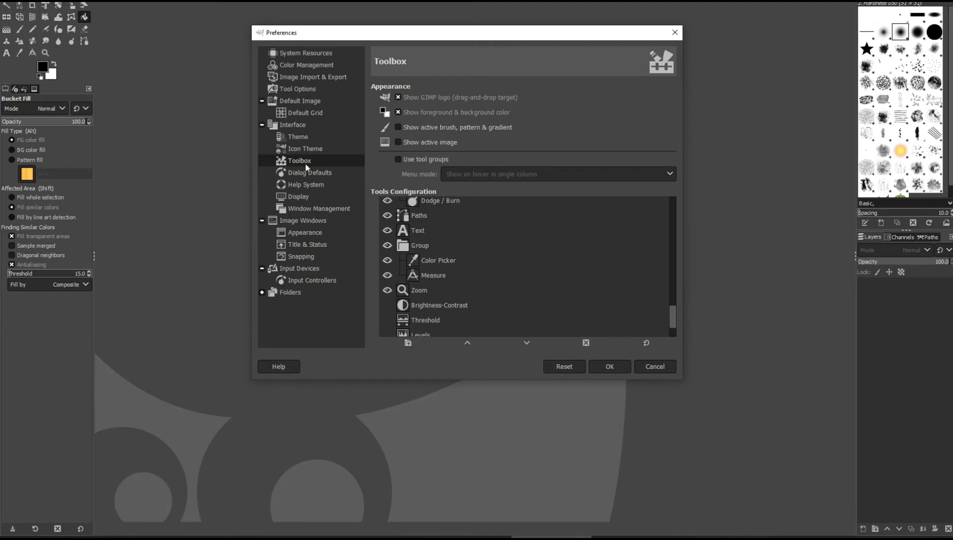
left_click(310, 151)
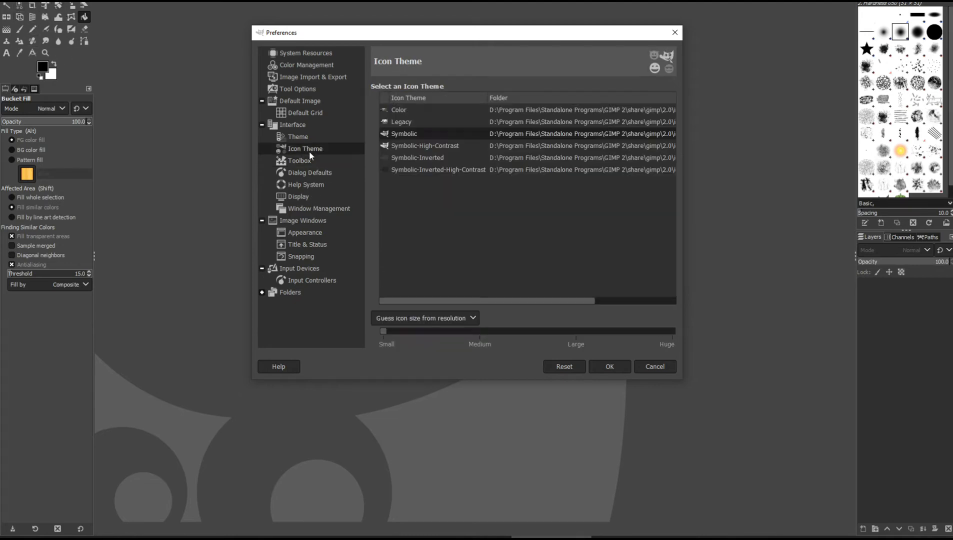
left_click(402, 111)
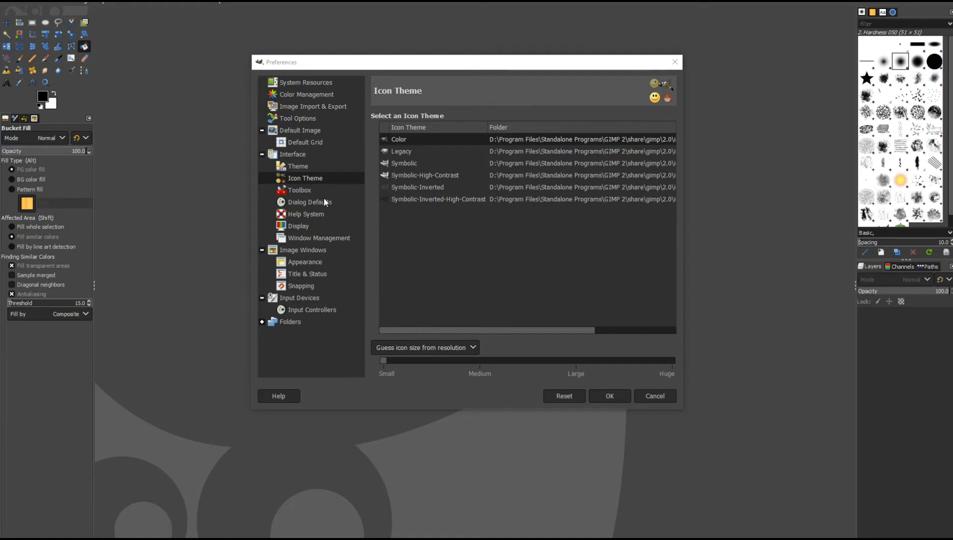
Set a custom icon size of Medium and apply the preferences.
left_click(419, 352)
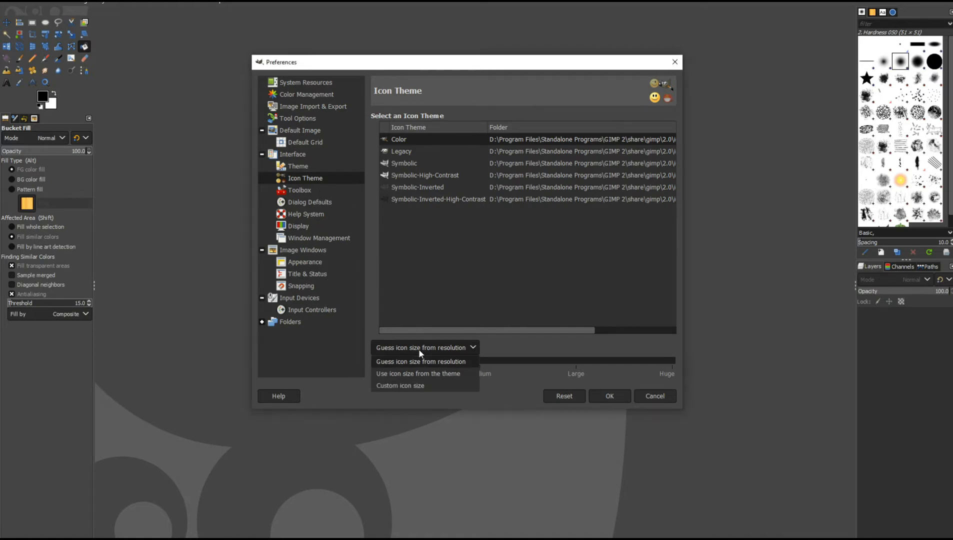
left_click(414, 380)
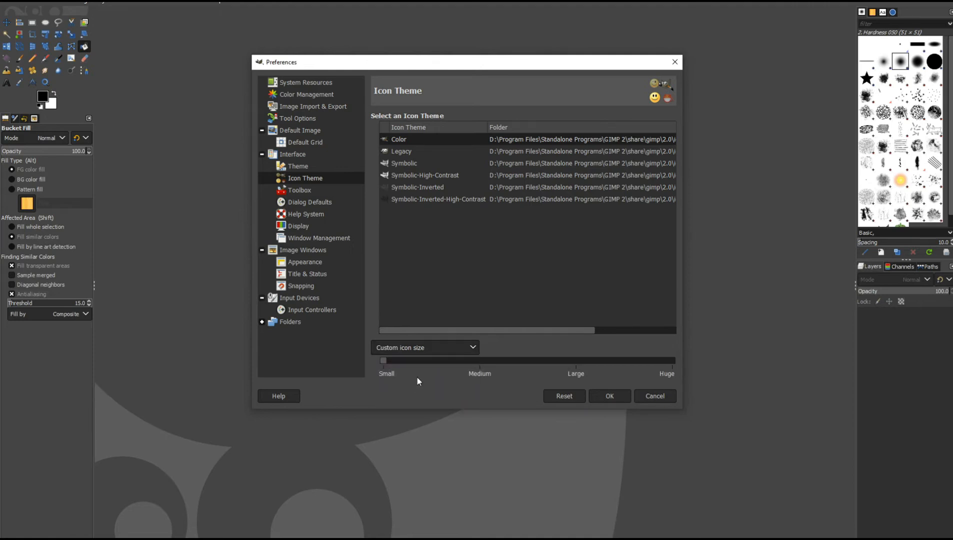
left_click(477, 360)
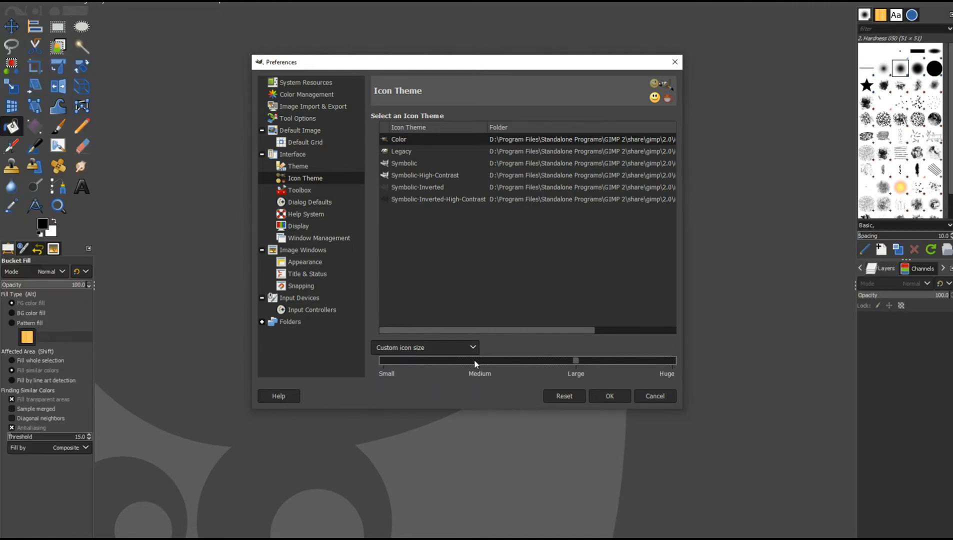
left_click(475, 360)
left_click(476, 361)
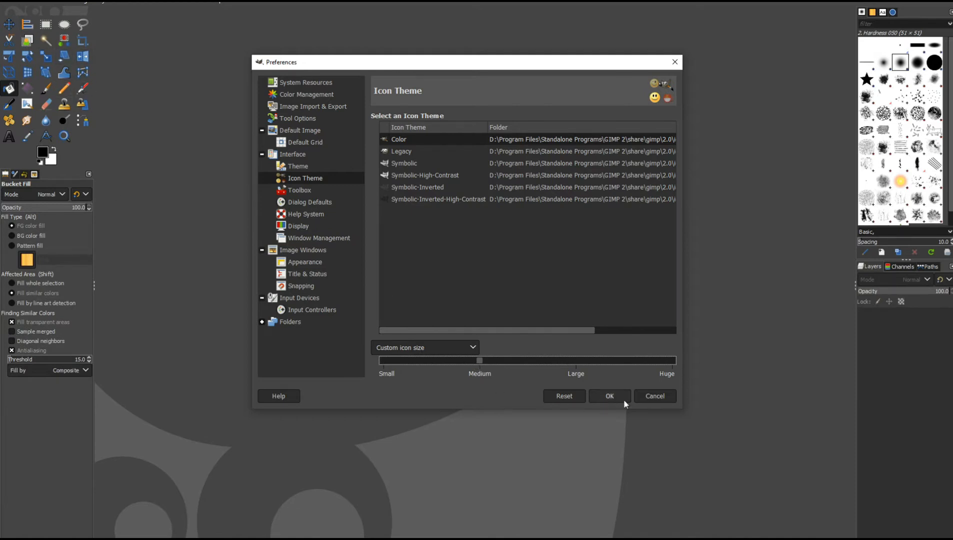
left_click(598, 399)
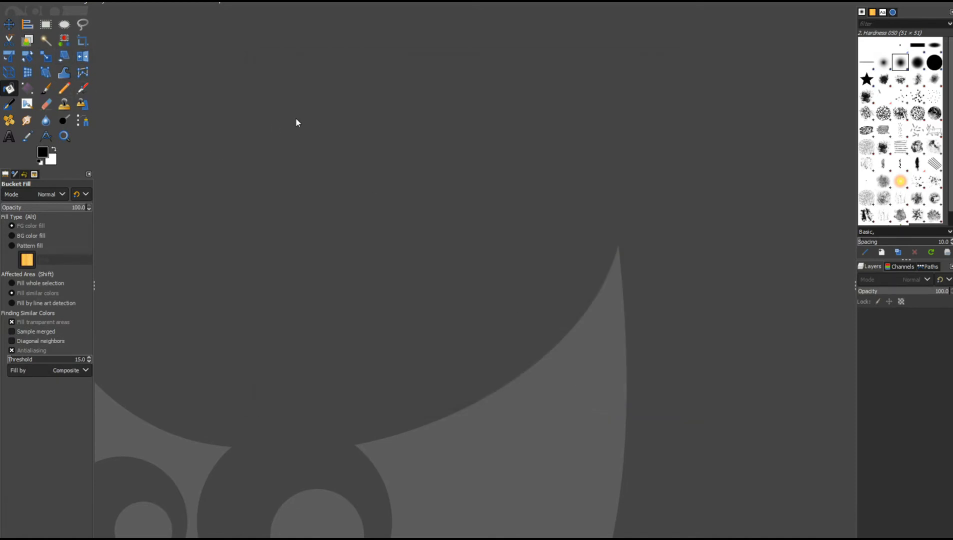
Close the Images tab in the left dock.
left_click(23, 175)
left_click(36, 175)
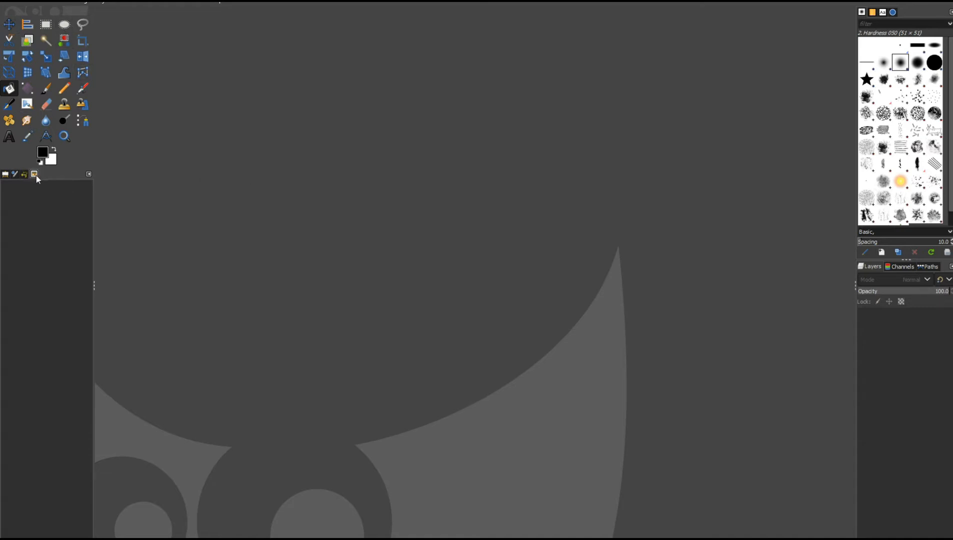
left_click(89, 175)
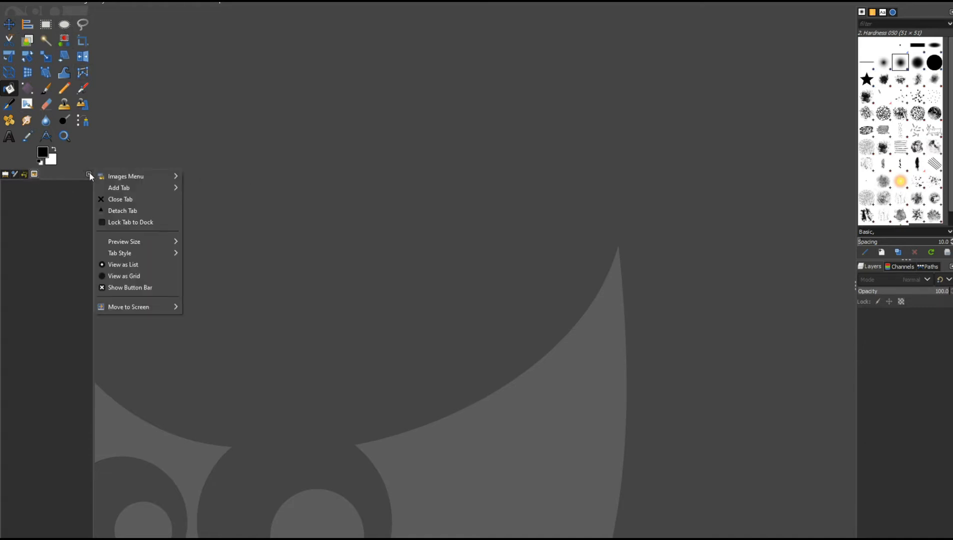
left_click(111, 199)
Dock the Undo History tab as a new column beside the right-hand docks.
left_click_drag(24, 174, 838, 68)
left_click_drag(820, 32, 835, 120)
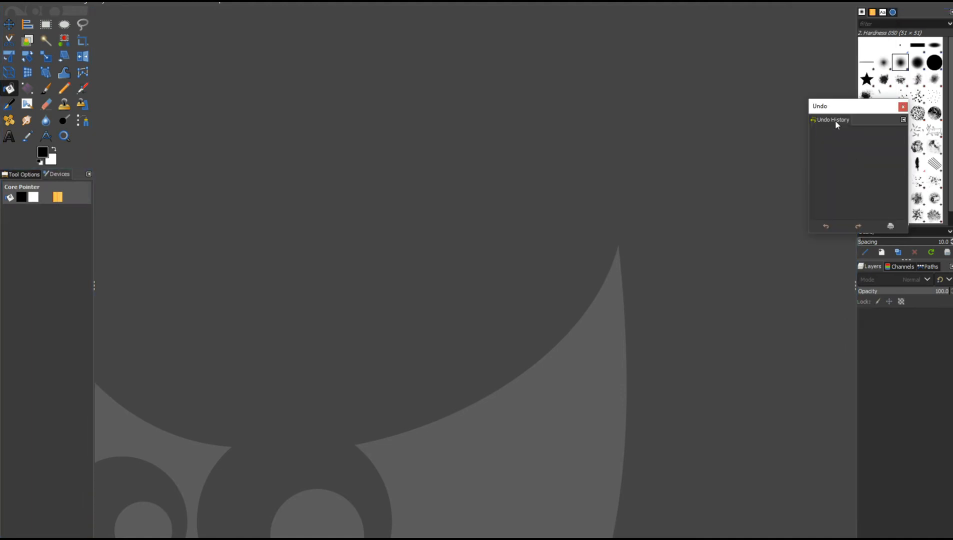
left_click_drag(833, 121, 857, 257)
mouse_move(837, 218)
left_mouse_down()
mouse_move(776, 142)
mouse_move(859, 128)
mouse_move(846, 99)
mouse_move(812, 290)
mouse_move(857, 284)
left_mouse_up()
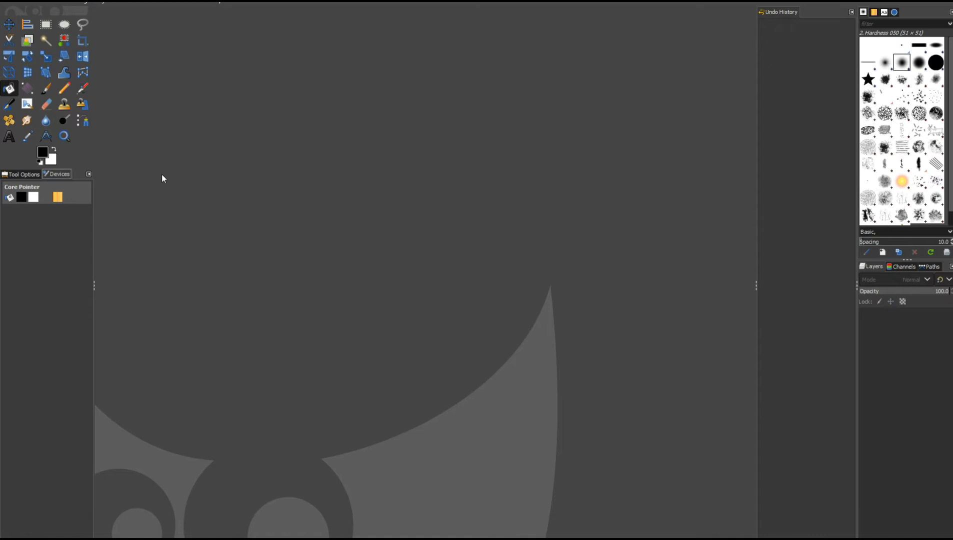
Browse the tool options of the Move, Alignment, Rectangle Select, Eraser and Clone tools.
left_click(21, 175)
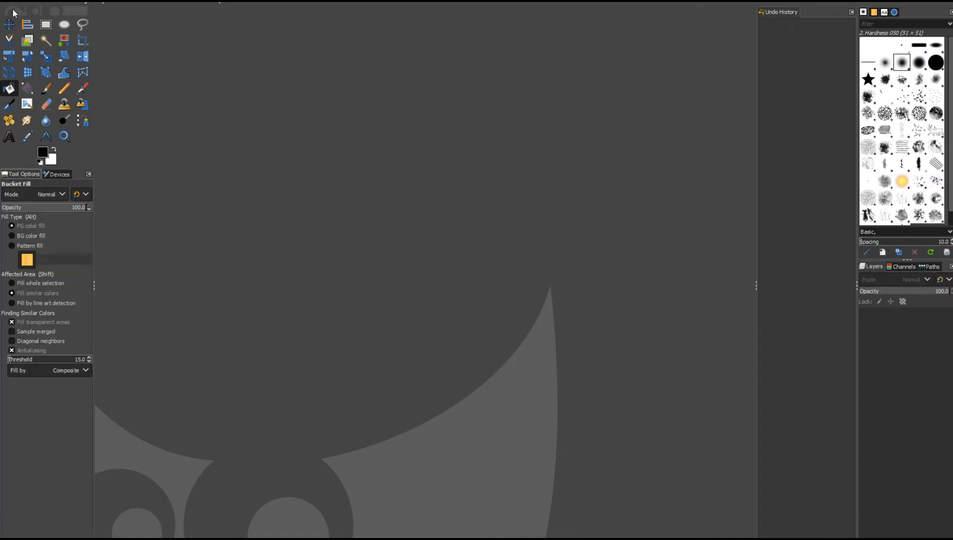
left_click(9, 24)
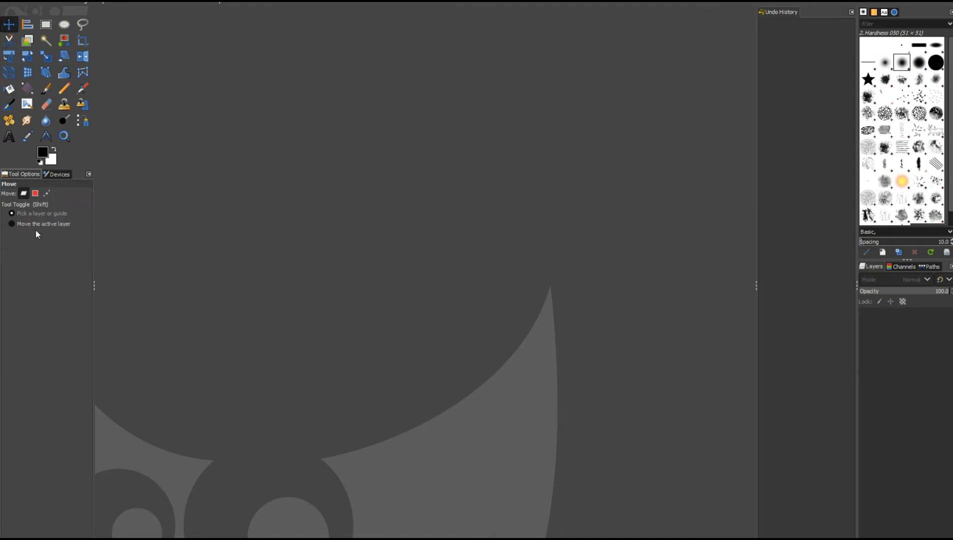
left_click(29, 26)
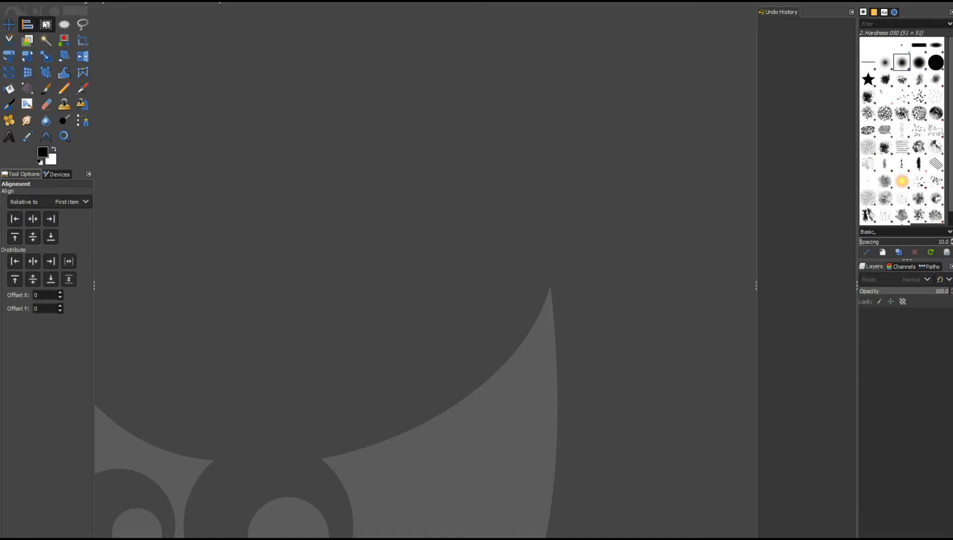
left_click(46, 24)
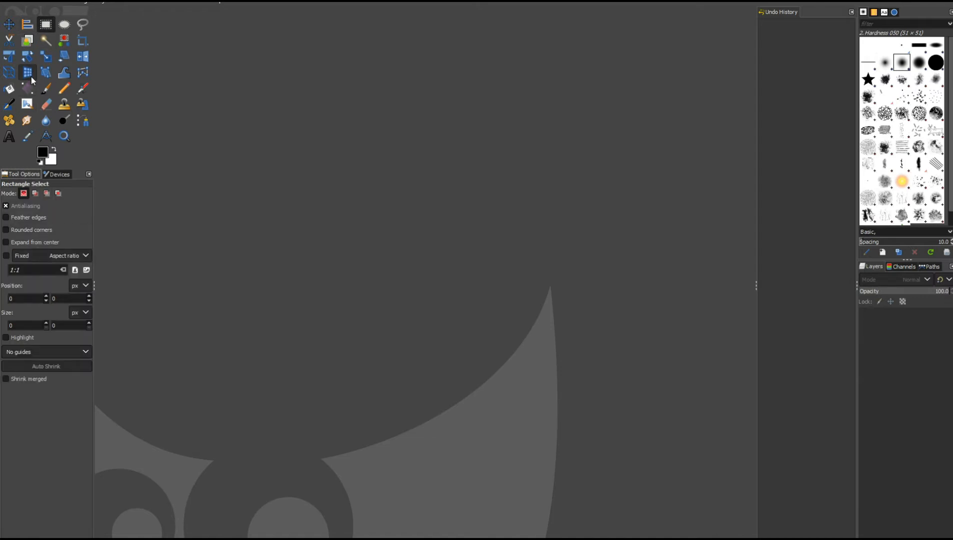
left_click(45, 104)
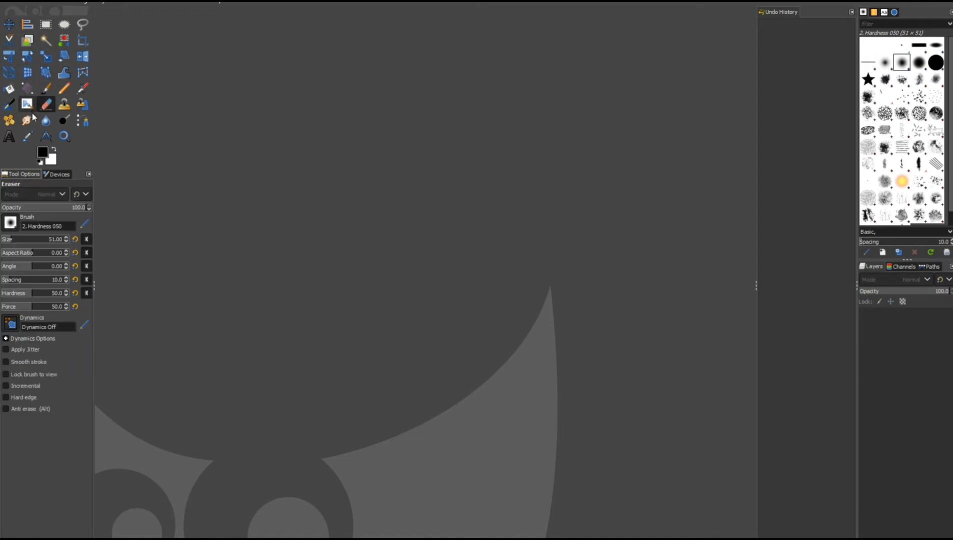
left_click(66, 104)
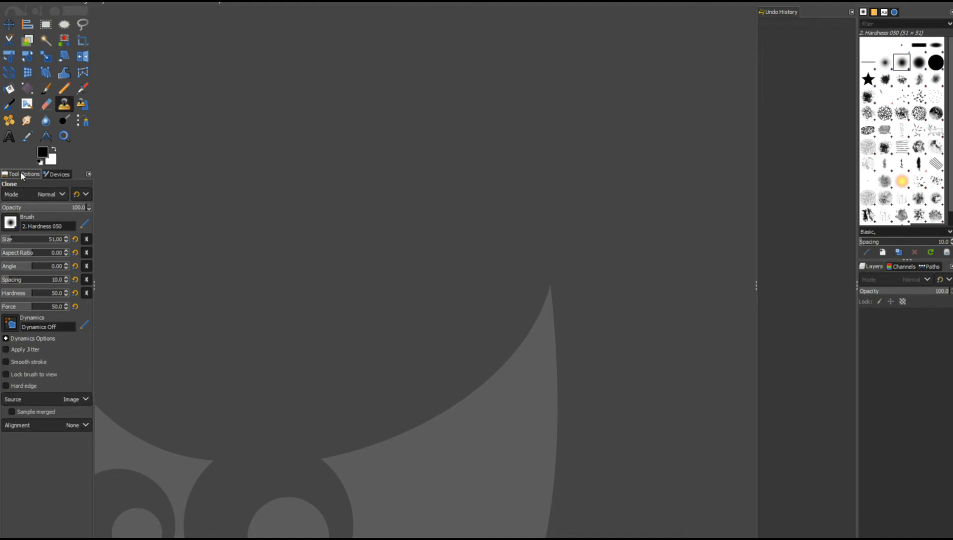
Move the Tool Options tab next to Undo History and close the Device Status tab.
mouse_move(21, 174)
left_mouse_down()
mouse_move(178, 176)
mouse_move(804, 65)
mouse_move(807, 17)
mouse_move(775, 22)
mouse_move(781, 16)
left_mouse_up()
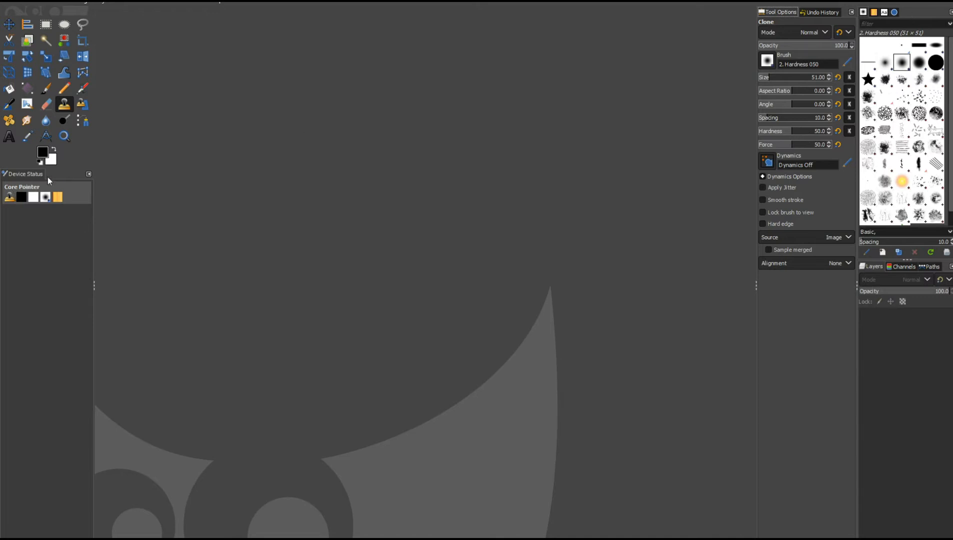
left_click(88, 175)
left_click(149, 189)
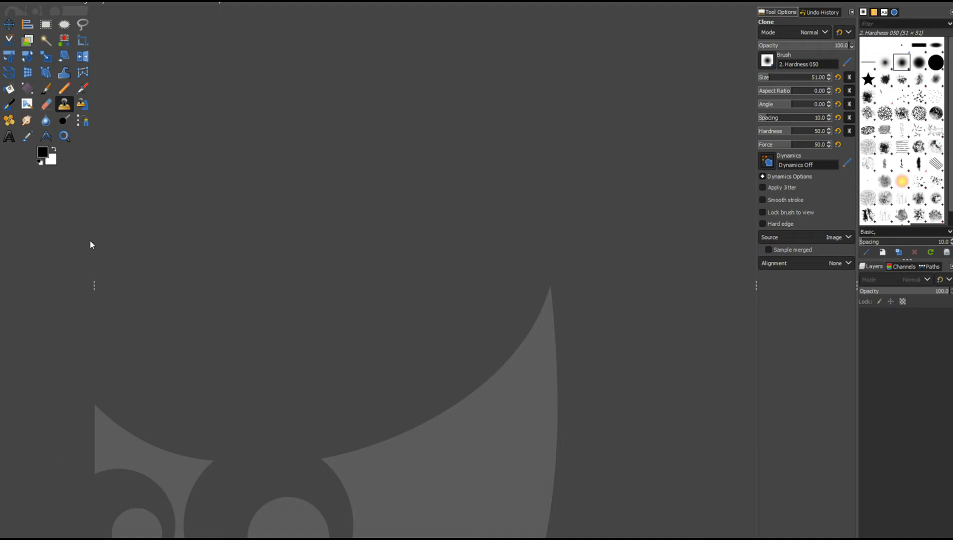
Narrow the toolbox to two columns and swap the foreground and background colors.
left_click_drag(94, 285, 43, 287)
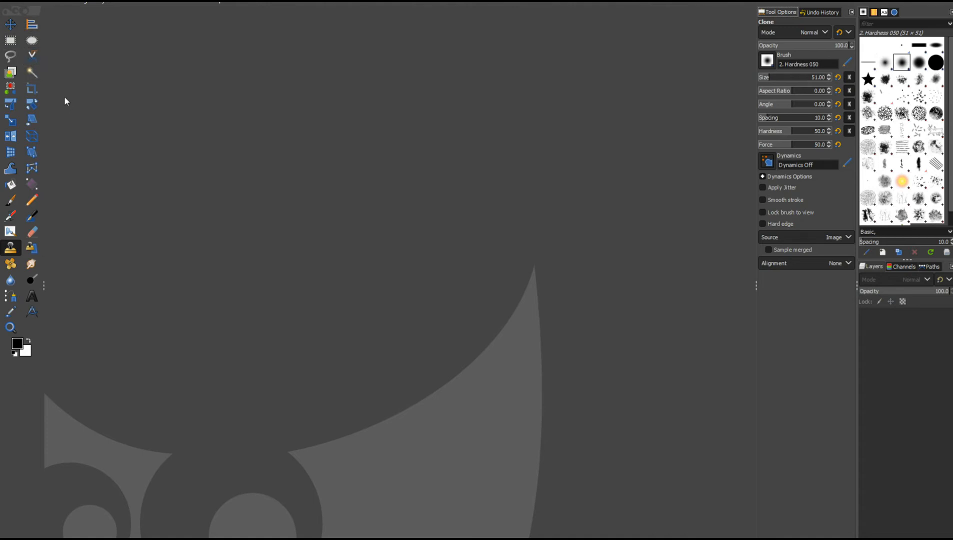
key("x")
left_click(18, 344)
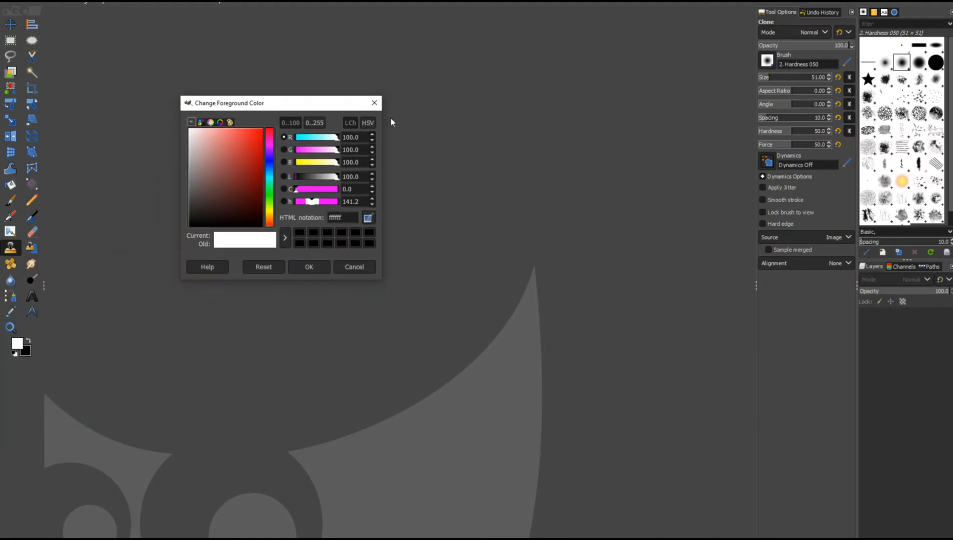
left_click(374, 104)
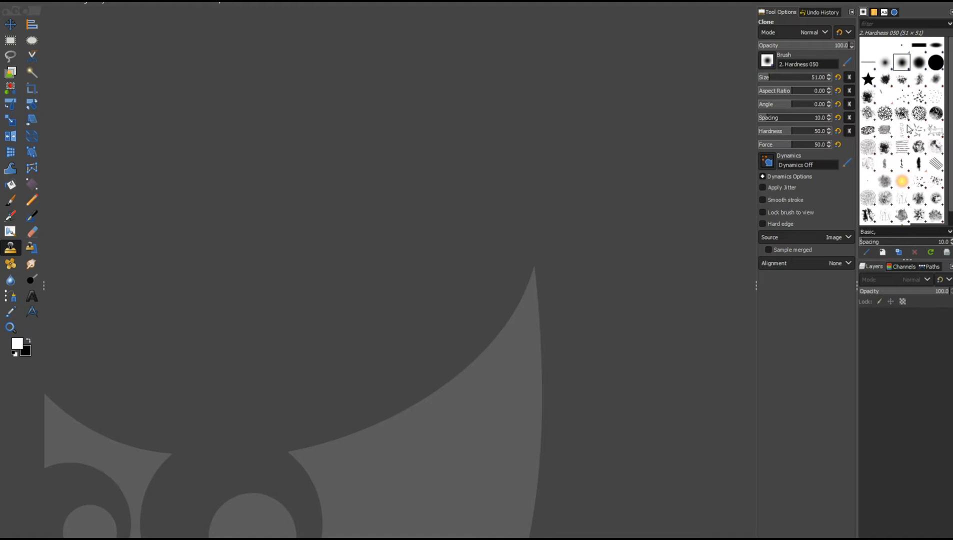
Close the Patterns and Fonts tabs in the upper-right dock.
left_click(873, 12)
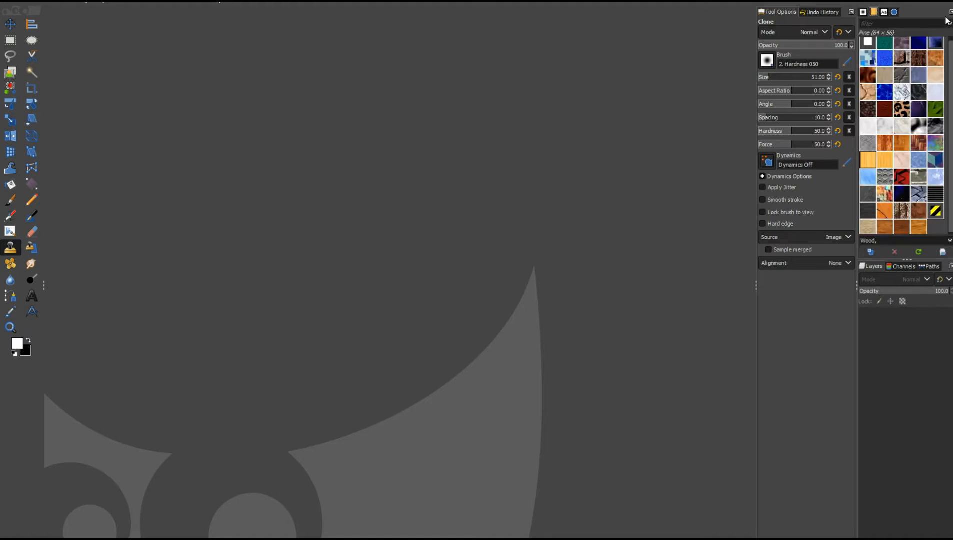
left_click(951, 12)
left_click(918, 42)
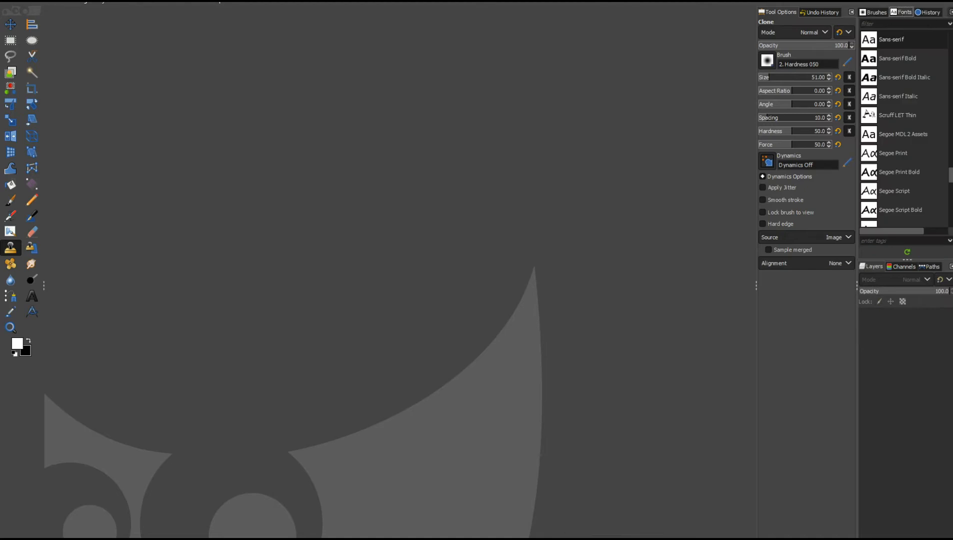
left_click(951, 12)
mouse_move(901, 90)
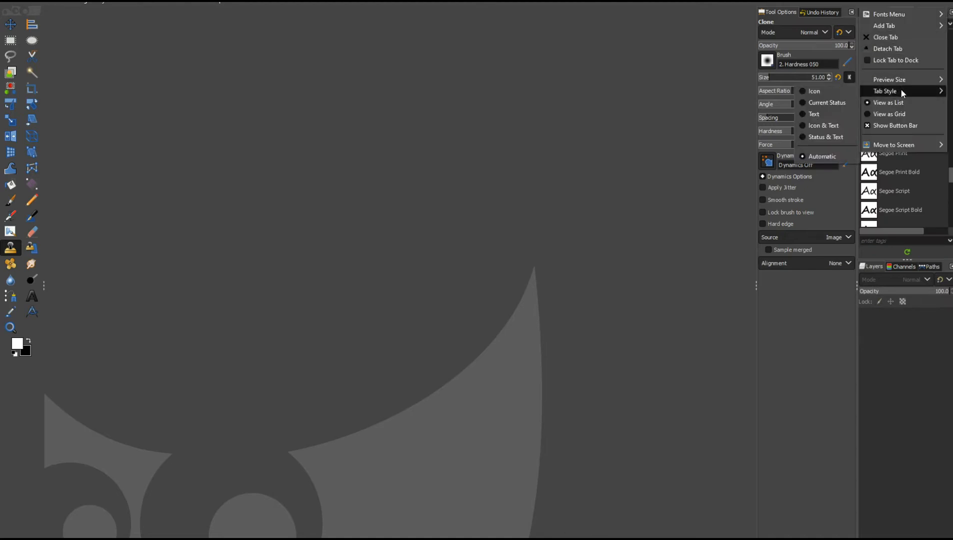
left_click(903, 37)
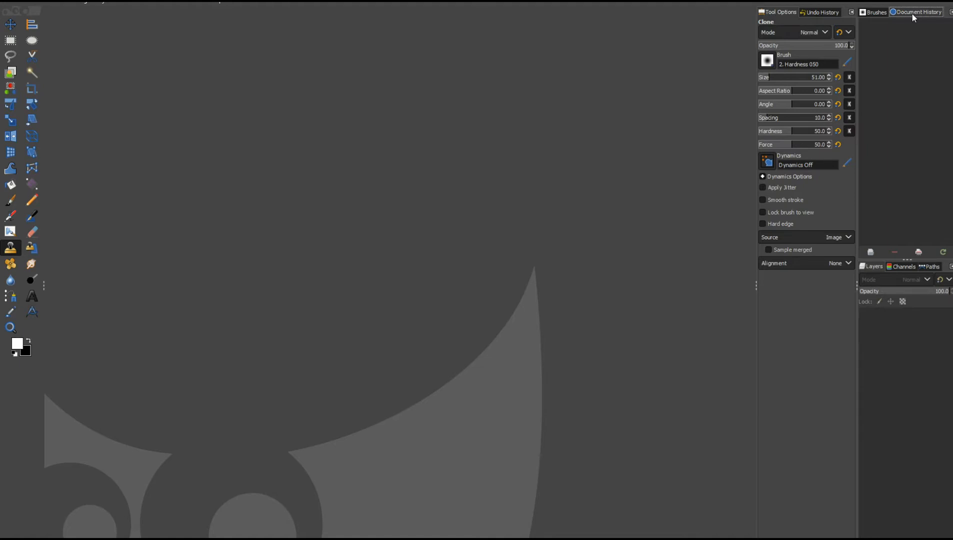
Add a Colors tab to the upper-right dock.
left_click(950, 12)
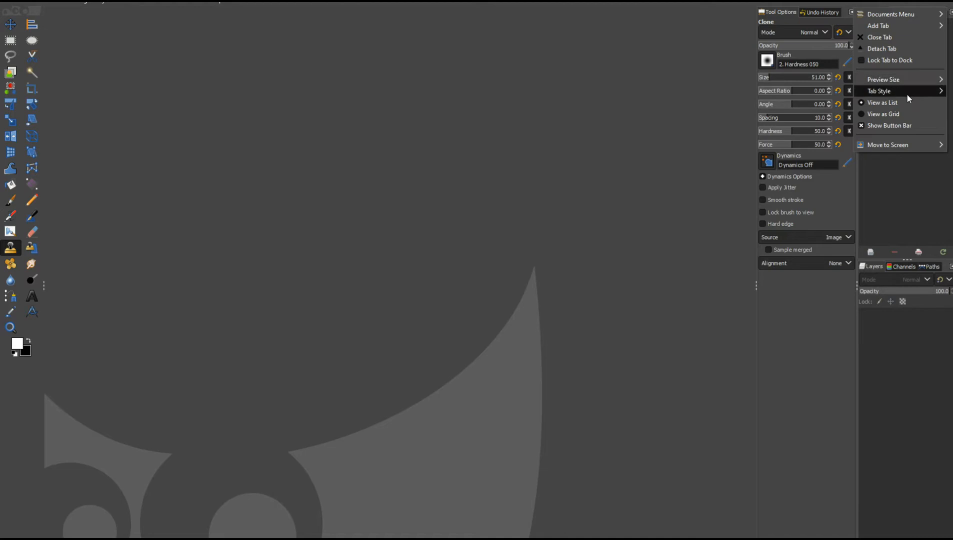
mouse_move(908, 92)
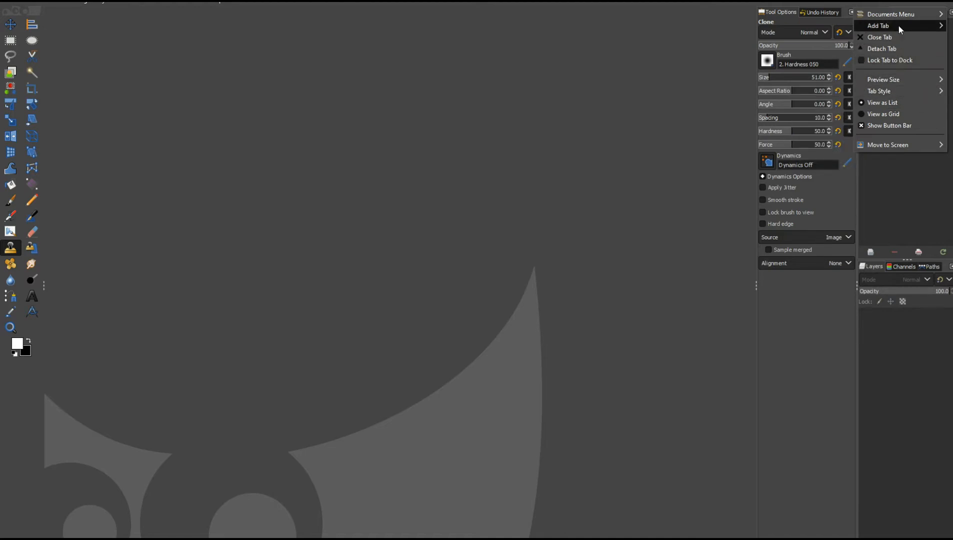
mouse_move(898, 26)
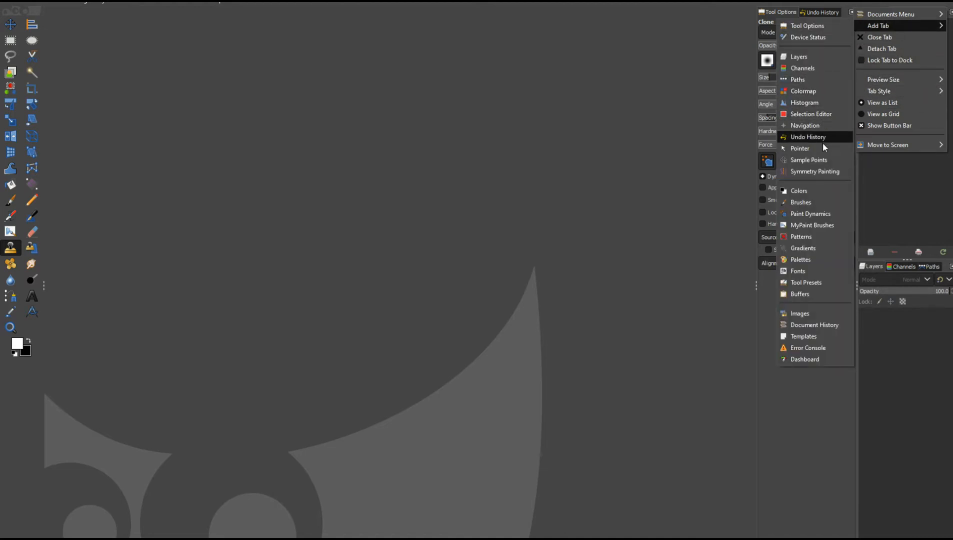
left_click(821, 191)
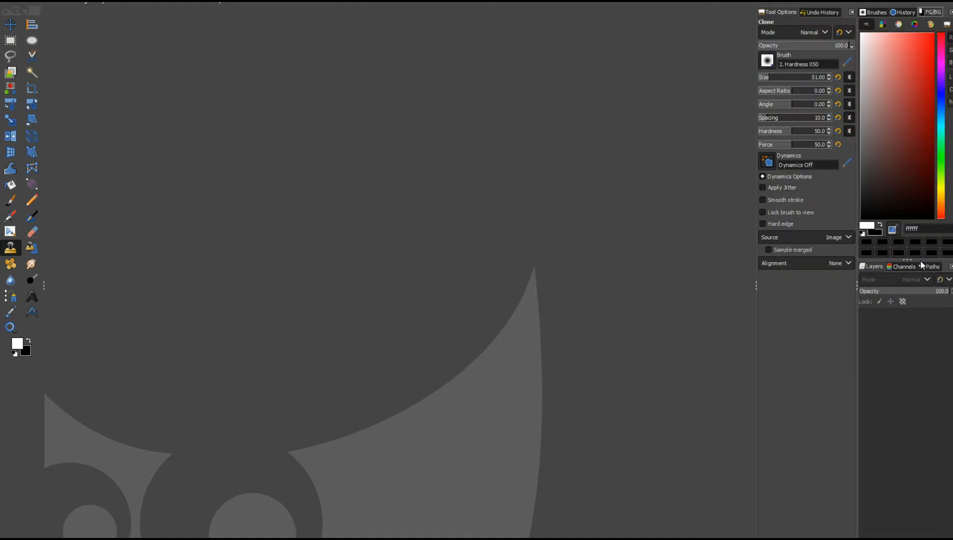
Raise the divider above the Layers dock to shrink the Colors panel, and cycle through the Channels, Paths and Layers tabs.
left_click_drag(907, 259, 915, 149)
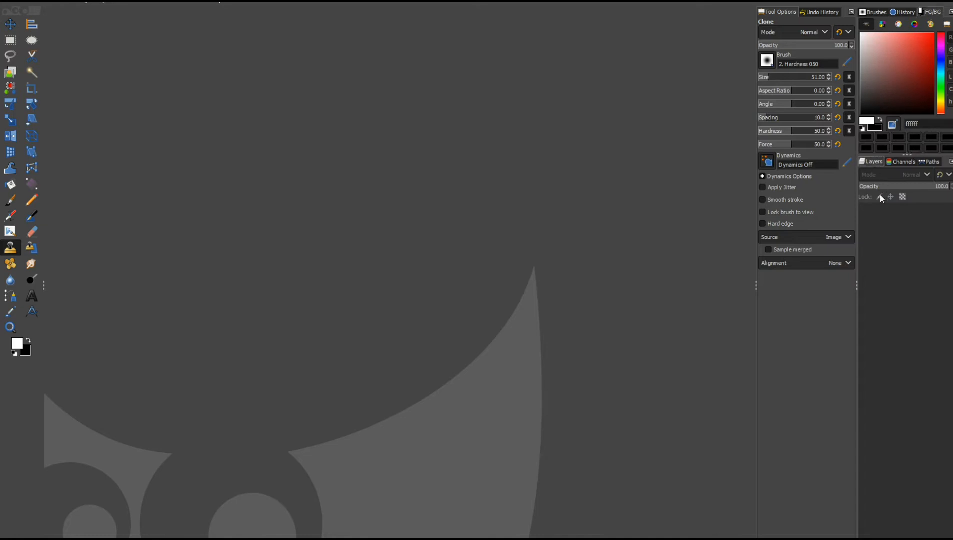
left_click(898, 162)
left_click(930, 160)
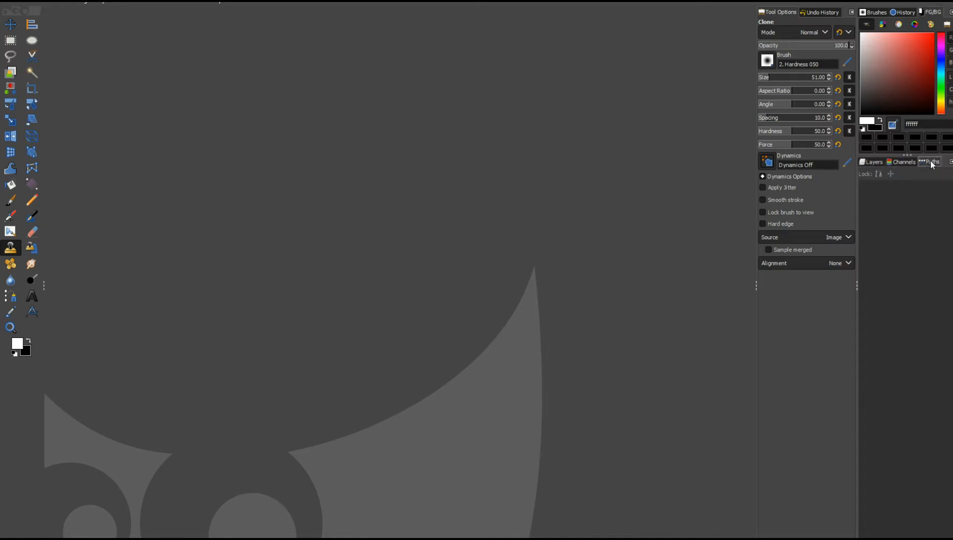
left_click(879, 164)
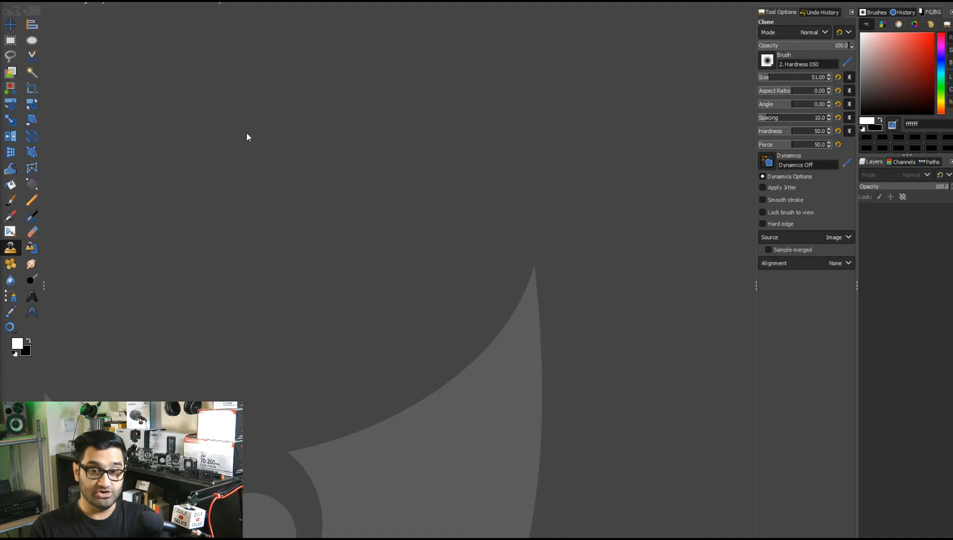
Create a new image from the 1920×1080 (Full HD 1080p) template, filled with Transparency.
left_click(9, 2)
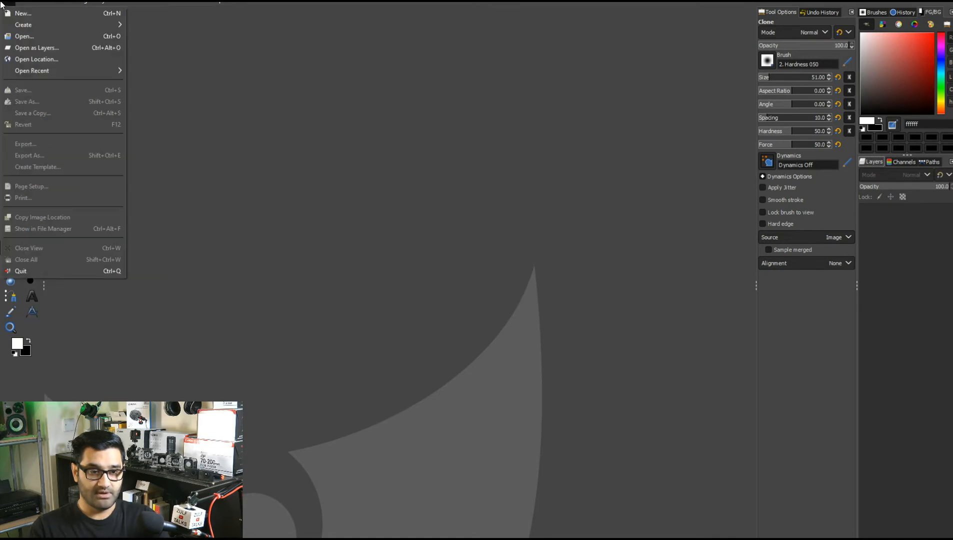
left_click(27, 14)
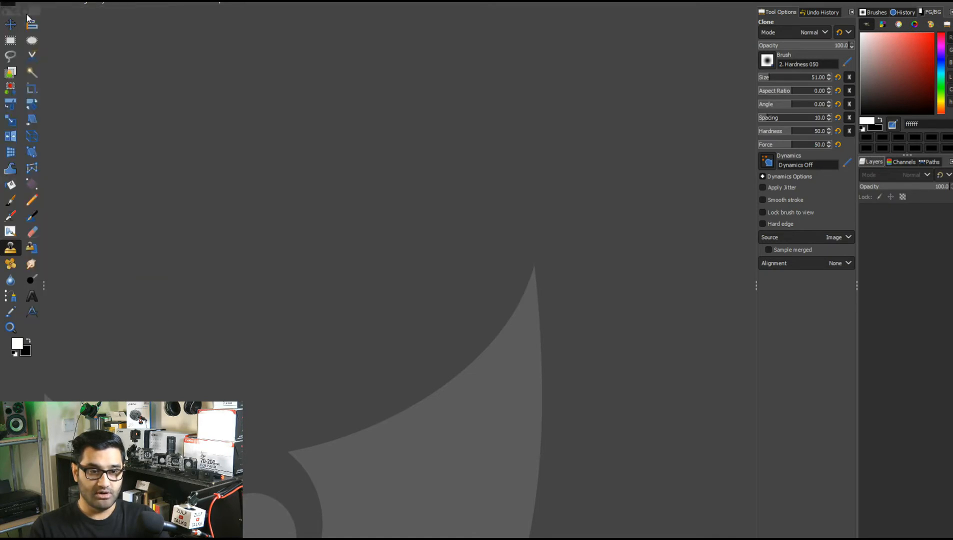
left_click_drag(123, 1, 289, 81)
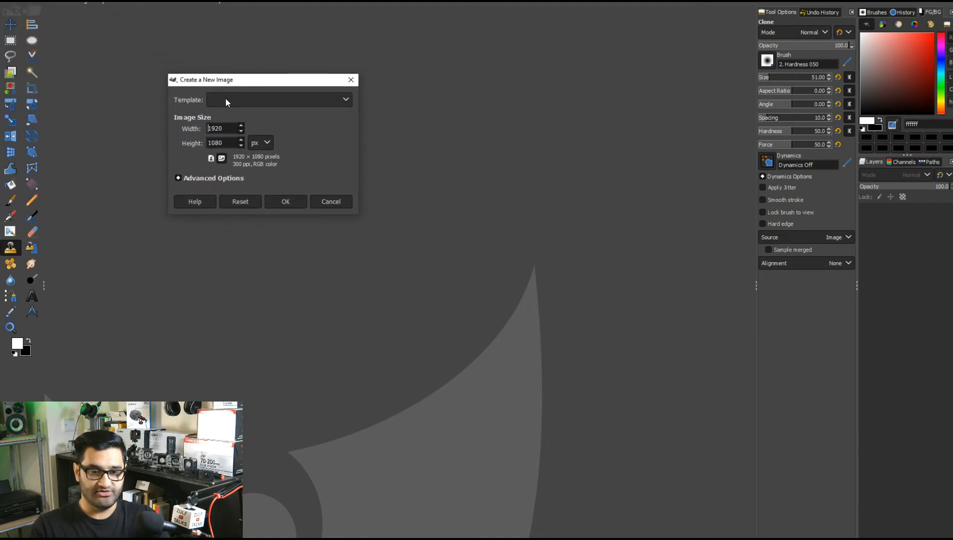
left_click(344, 100)
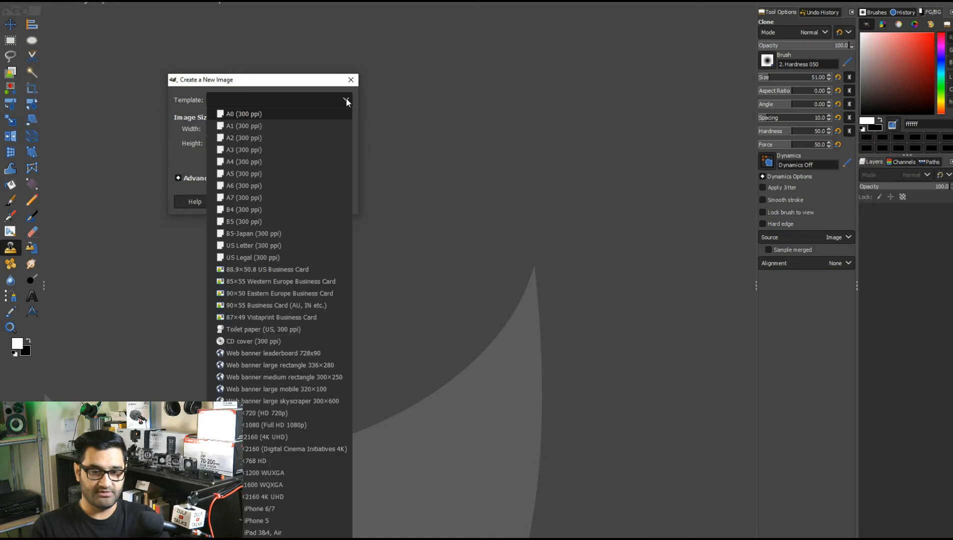
left_click(287, 426)
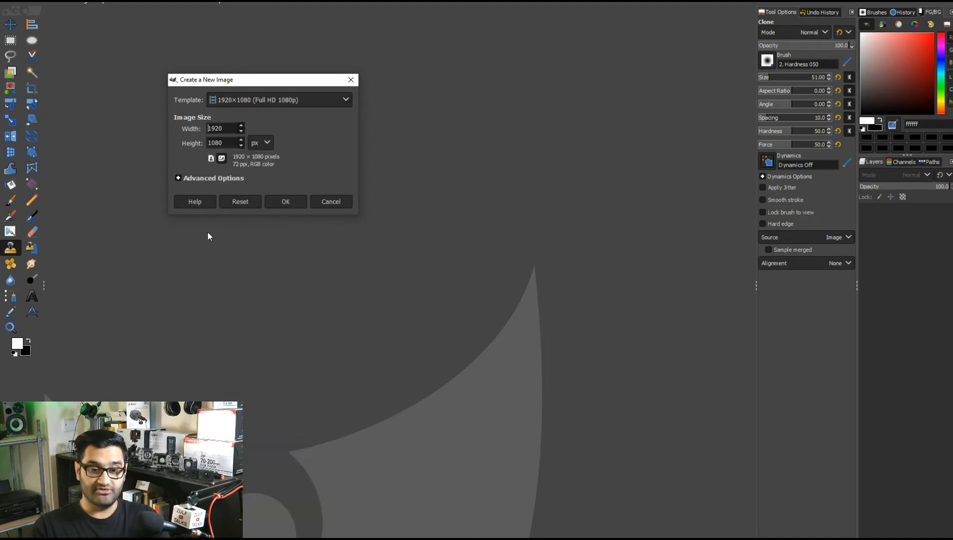
left_click_drag(244, 85, 258, 51)
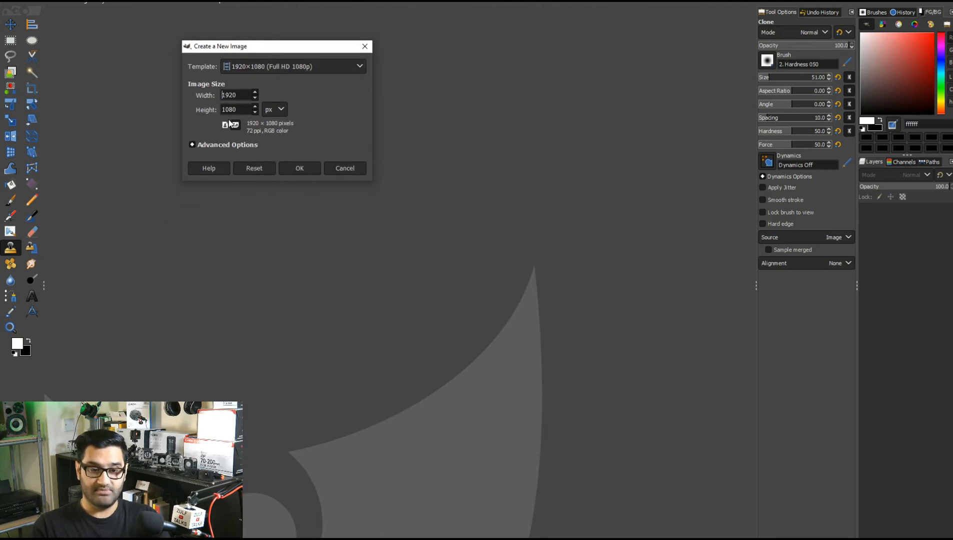
left_click(192, 145)
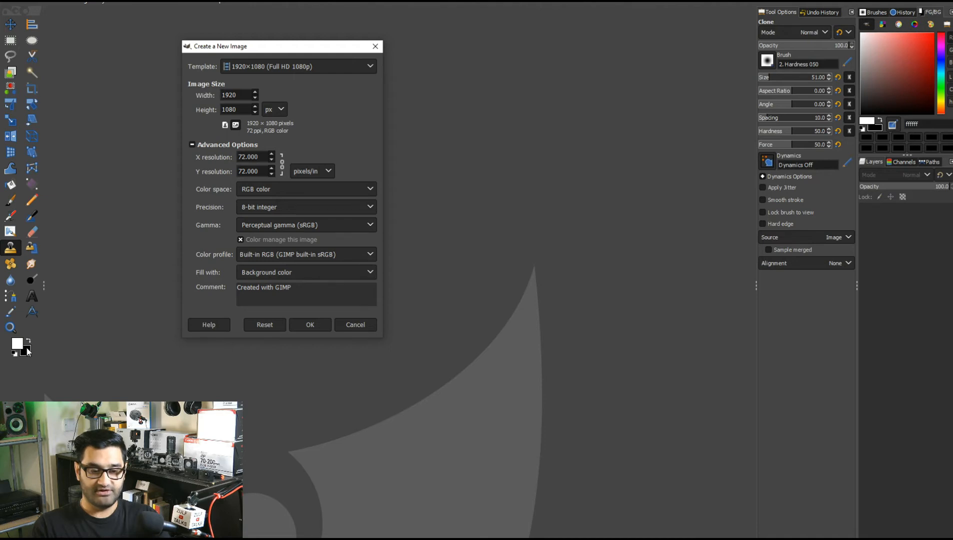
left_click(286, 272)
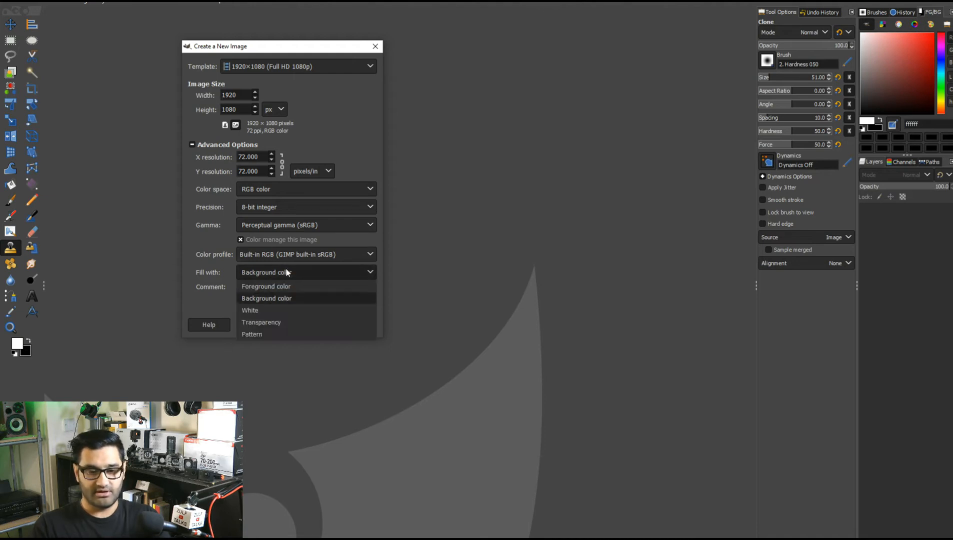
left_click(286, 322)
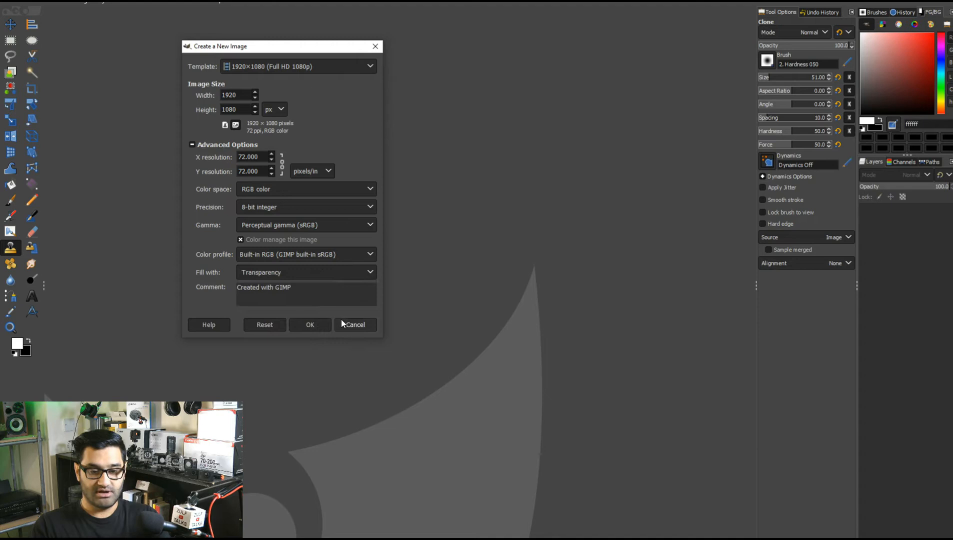
left_click(320, 324)
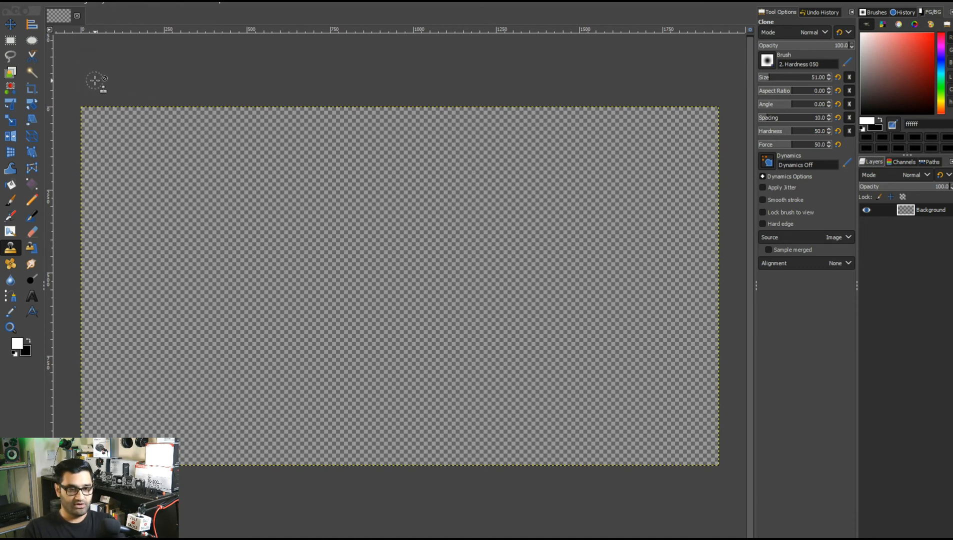
Switch to the Move tool and try to open IMG_0121.JPG from the Downloads folder.
left_click(11, 28)
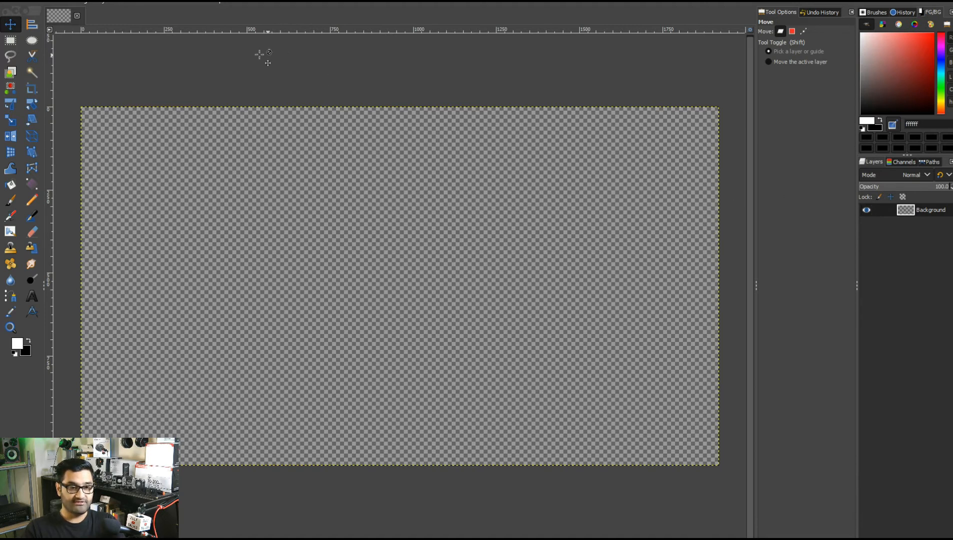
left_click(9, 3)
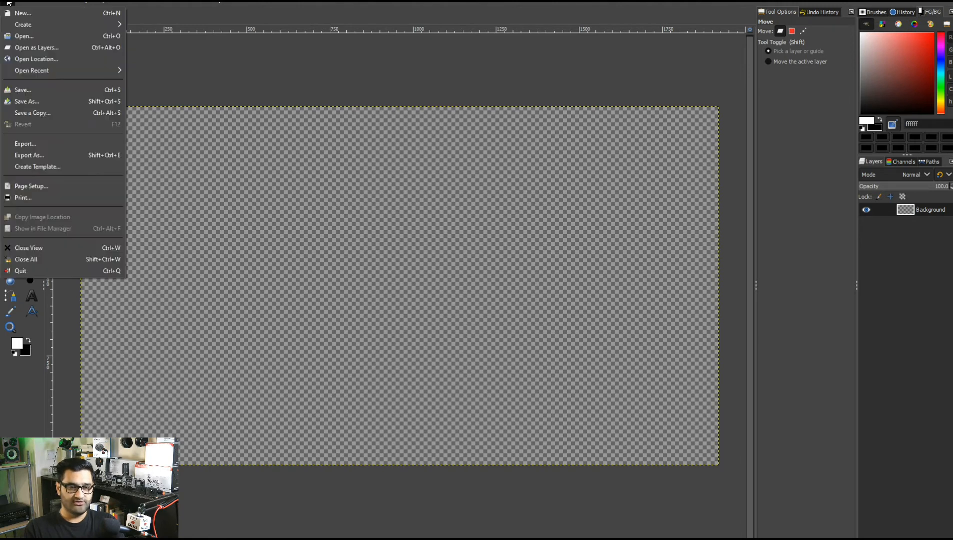
left_click(29, 37)
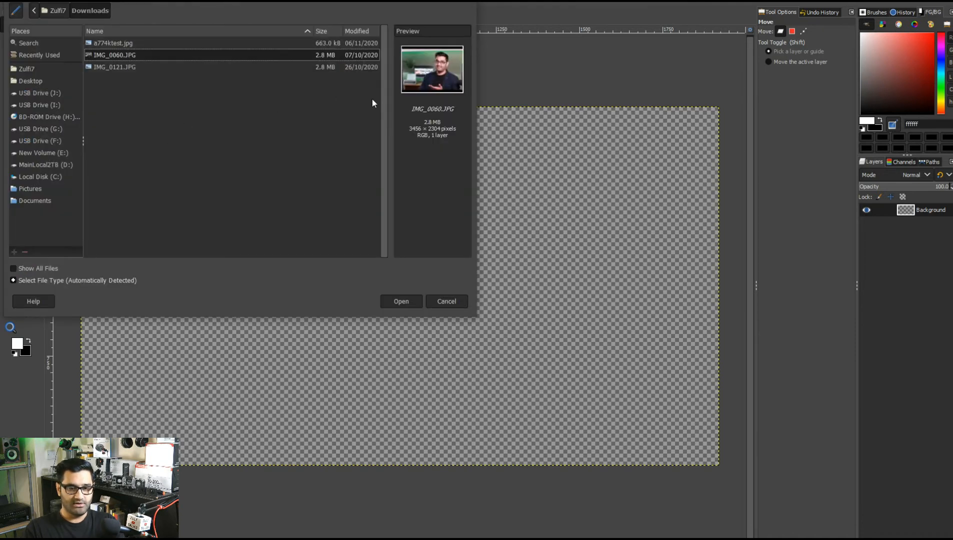
left_click(106, 46)
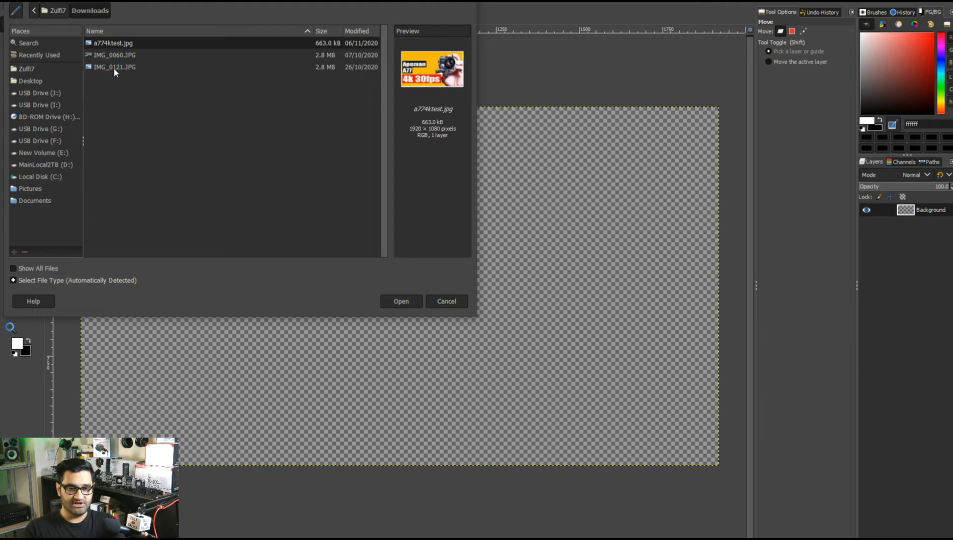
left_click(113, 68)
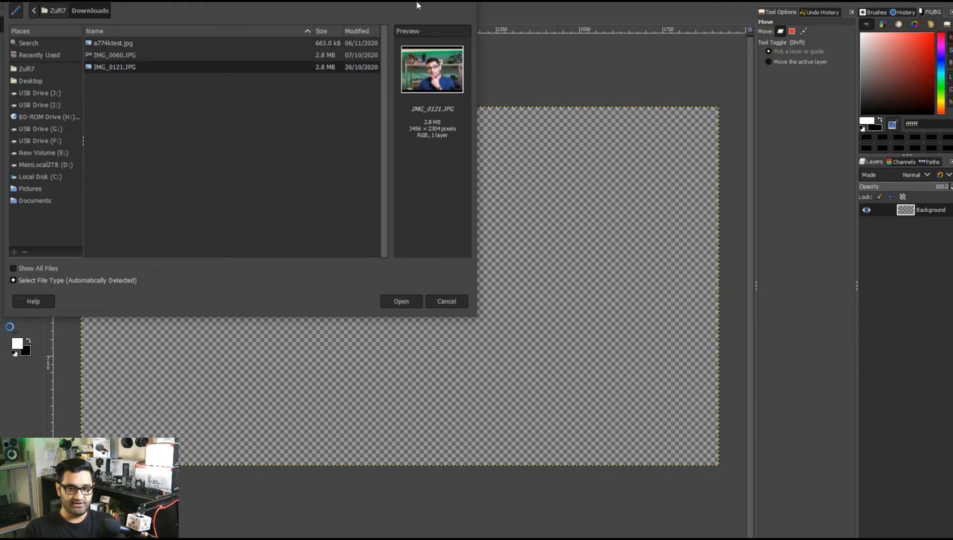
left_click(401, 301)
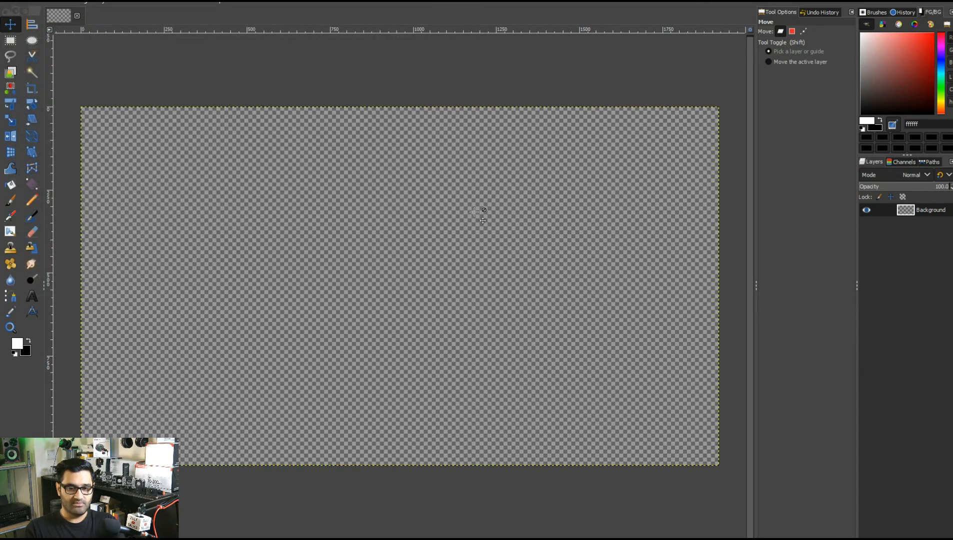
Open a774ktest.jpg from Downloads as a layer, keeping its embedded color profile.
left_click(9, 5)
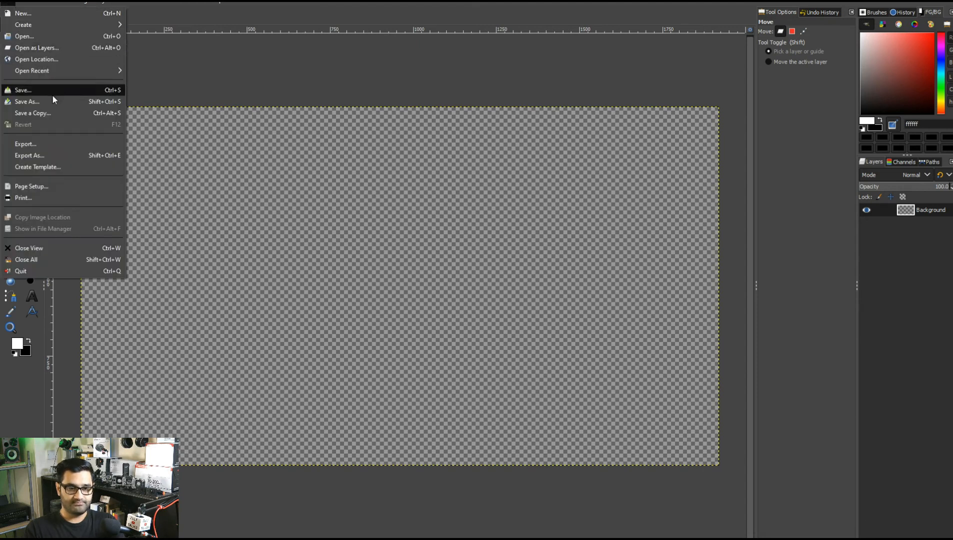
left_click(67, 49)
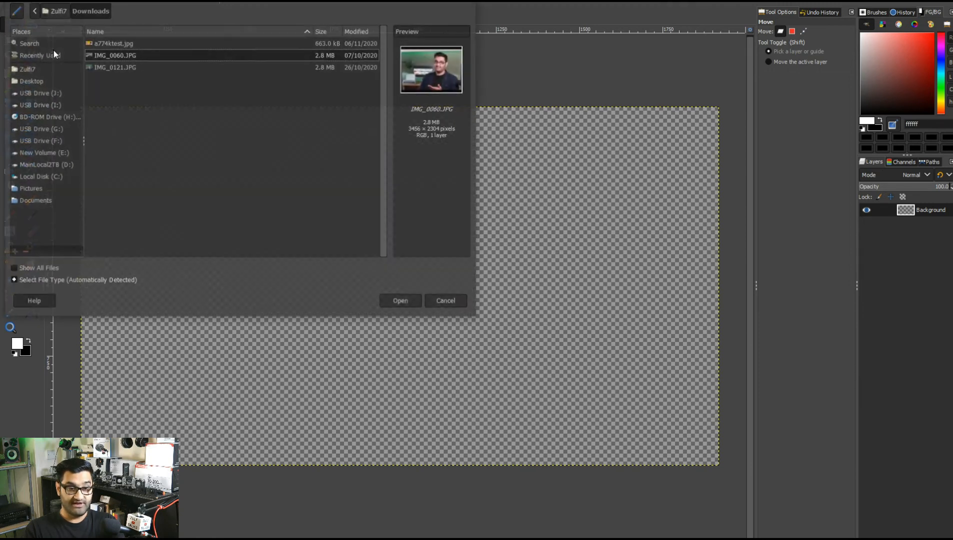
left_click(139, 44)
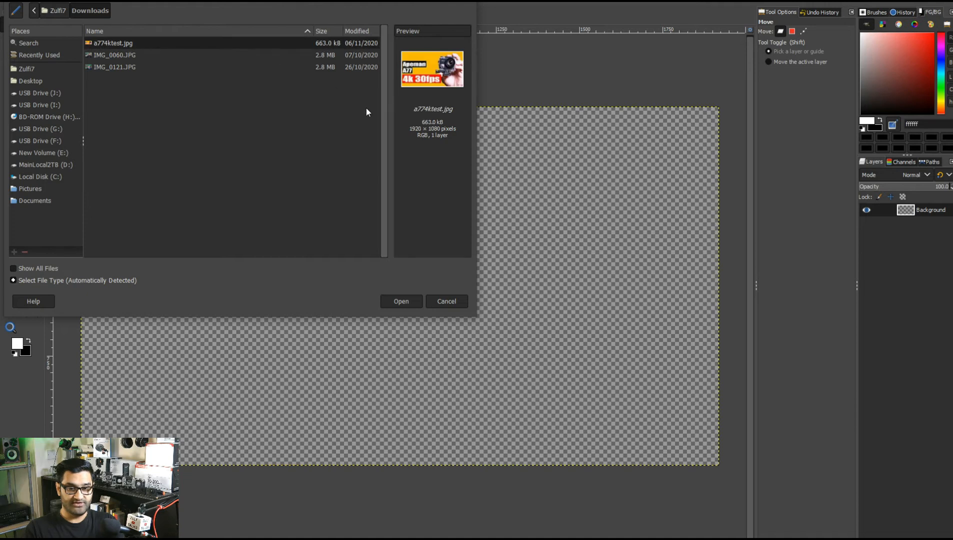
left_click(409, 301)
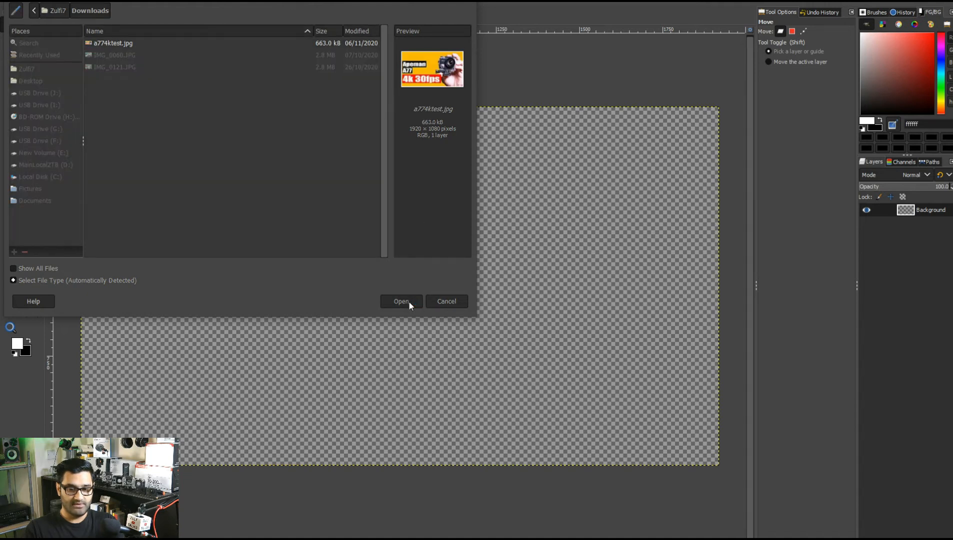
left_click_drag(122, 27, 215, 40)
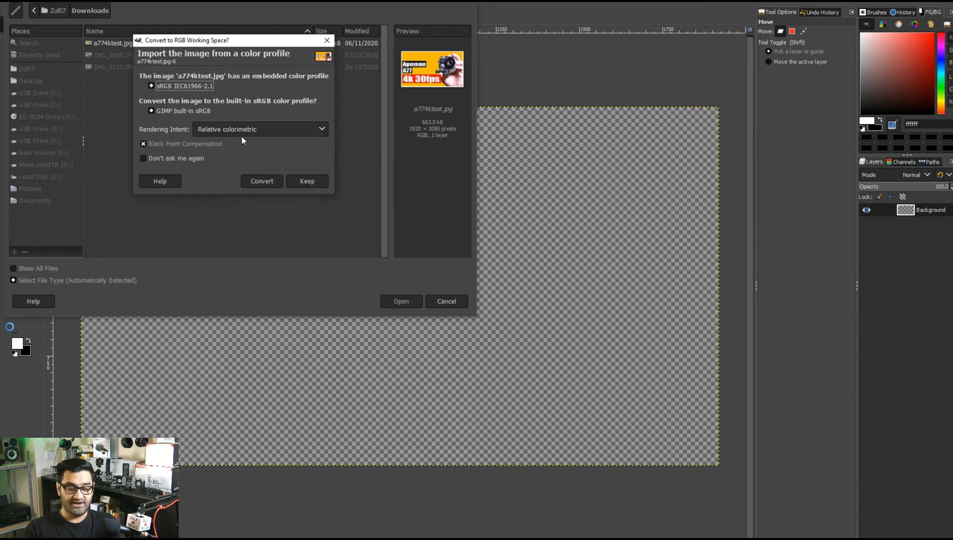
left_click(297, 184)
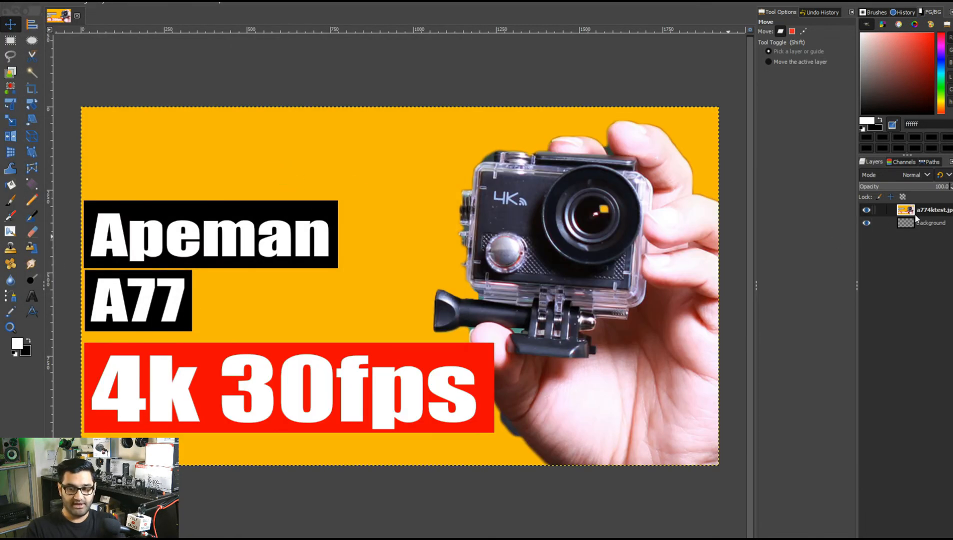
Toggle the a774ktest.jpg layer's visibility off and back on.
left_click(866, 210)
left_click(865, 211)
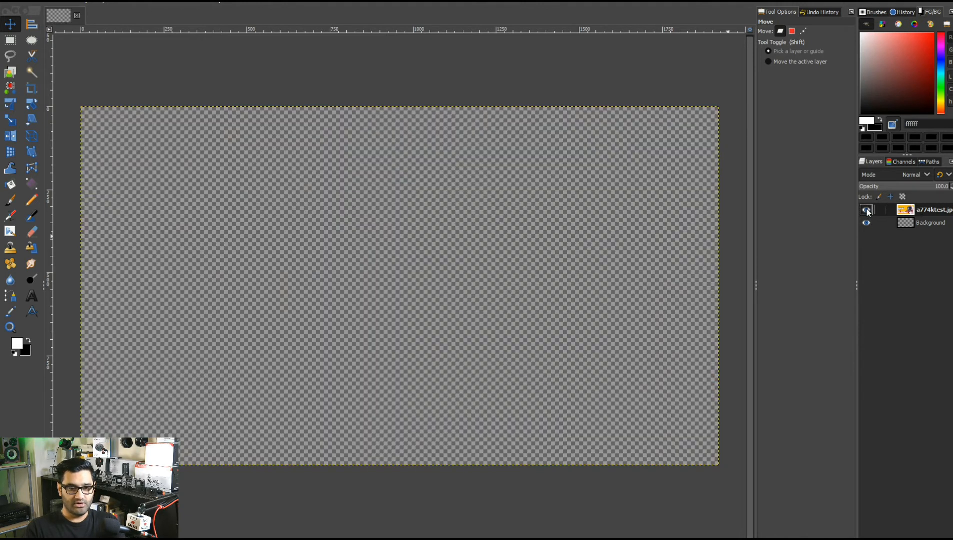
left_click(867, 211)
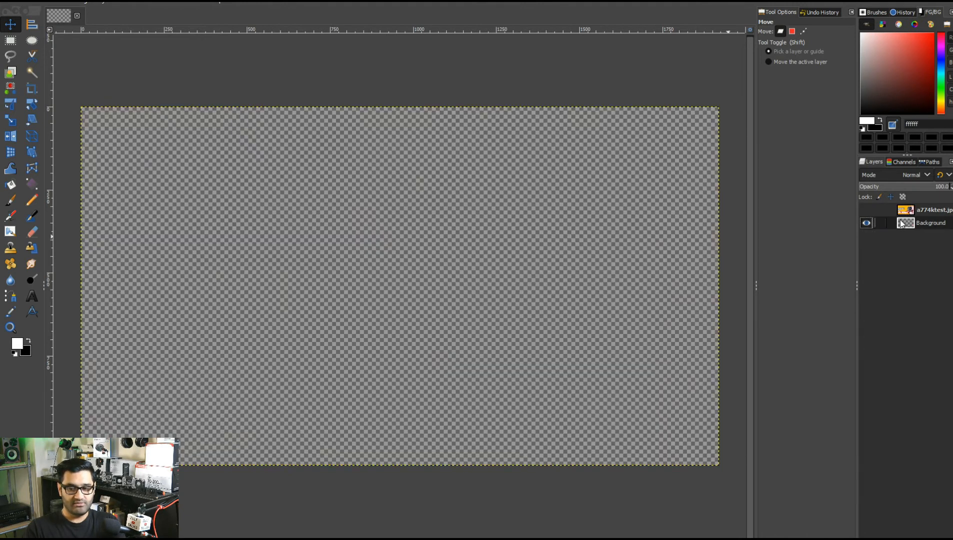
left_click(871, 209)
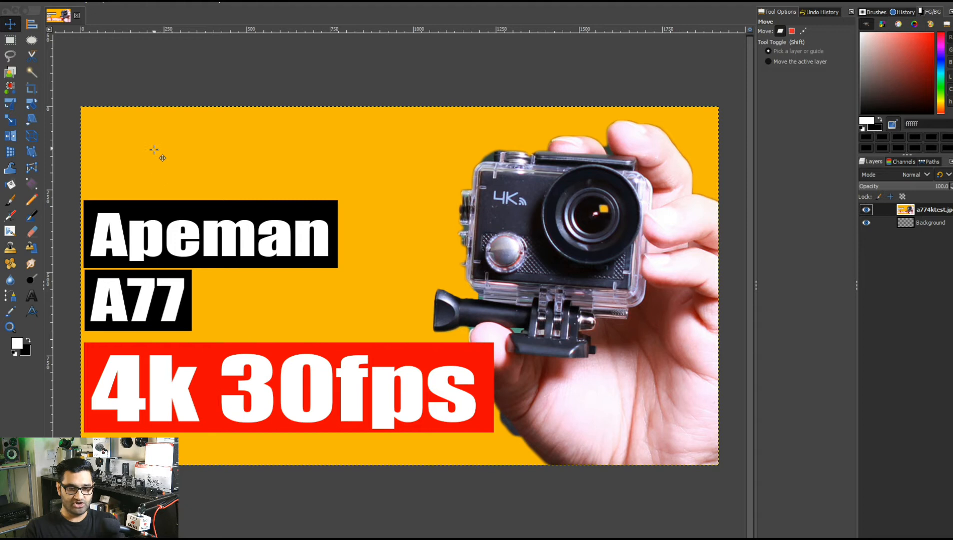
Set the background color to fdba0a by sampling the image's yellow with the color dialog's eyedropper.
left_click(28, 352)
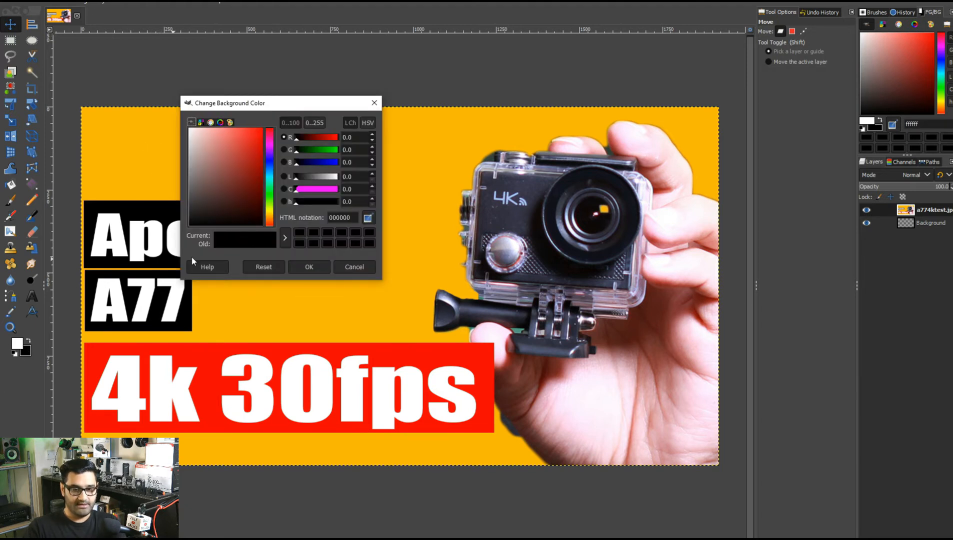
left_click(369, 218)
left_click(424, 154)
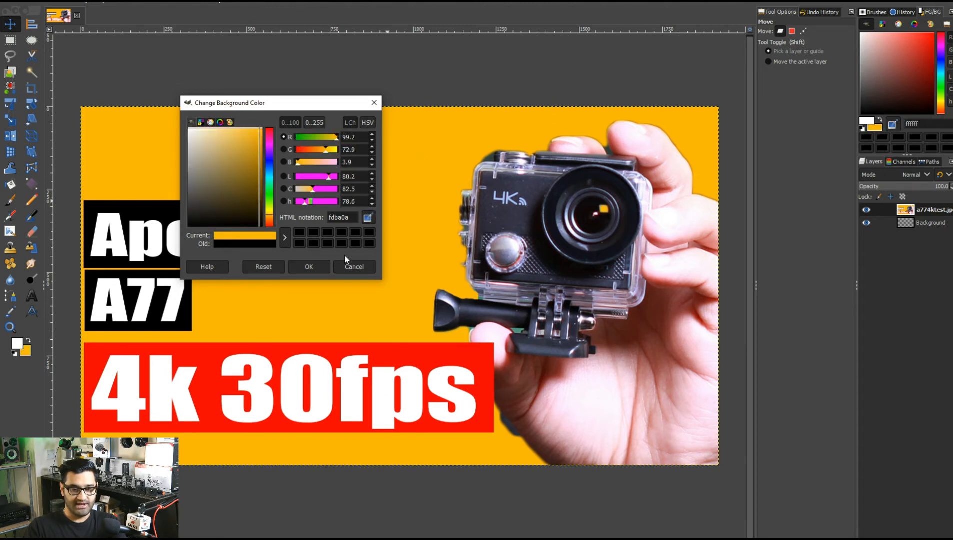
left_click(318, 267)
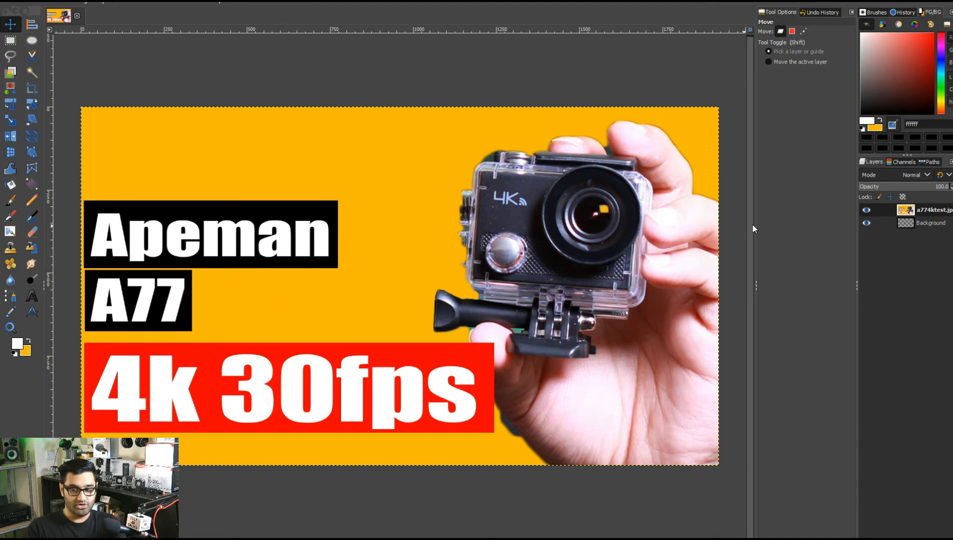
Hide the a774ktest.jpg layer, select the Background layer and fill it with the yellow background color.
left_click(867, 210)
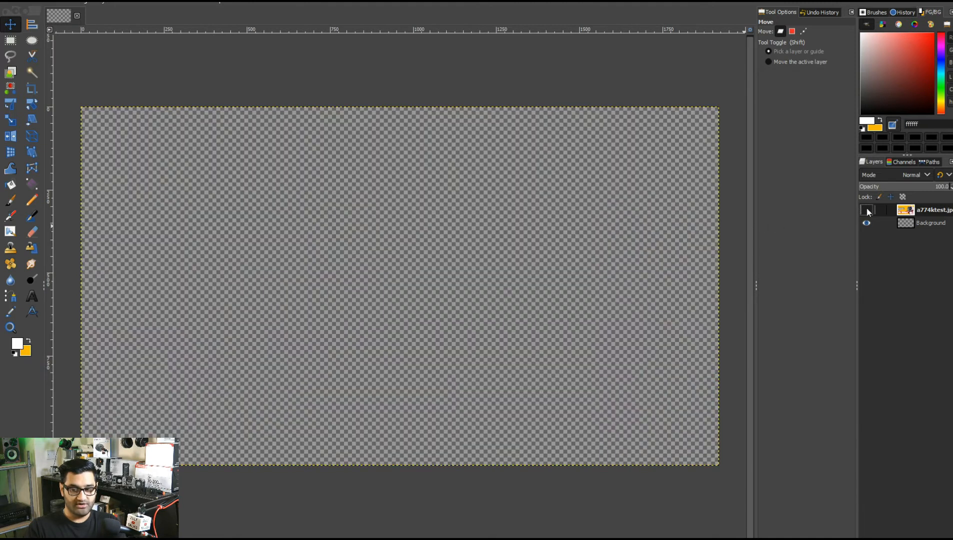
left_click(905, 223)
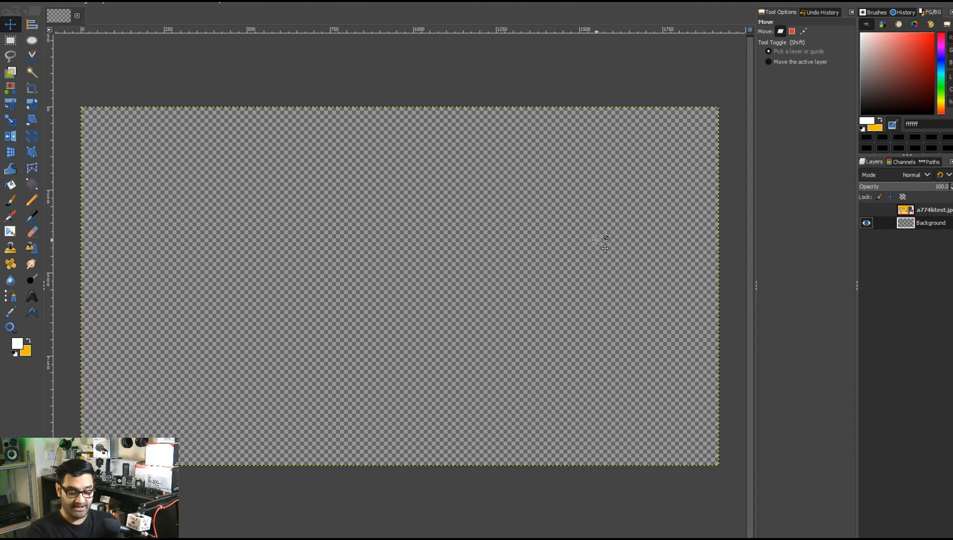
key("ctrl+period")
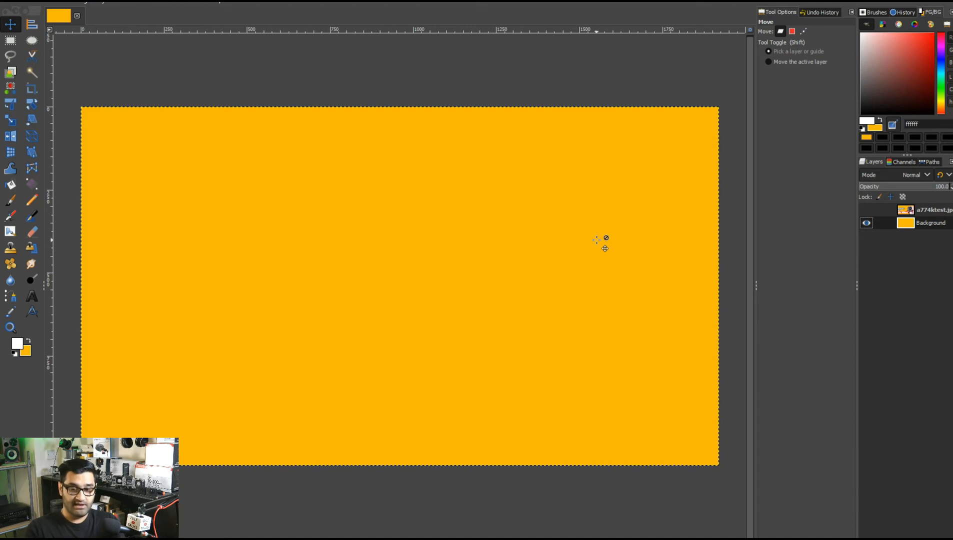
Swap foreground and background colors to fill the Background white, then swap back and refill it yellow.
left_click(29, 341)
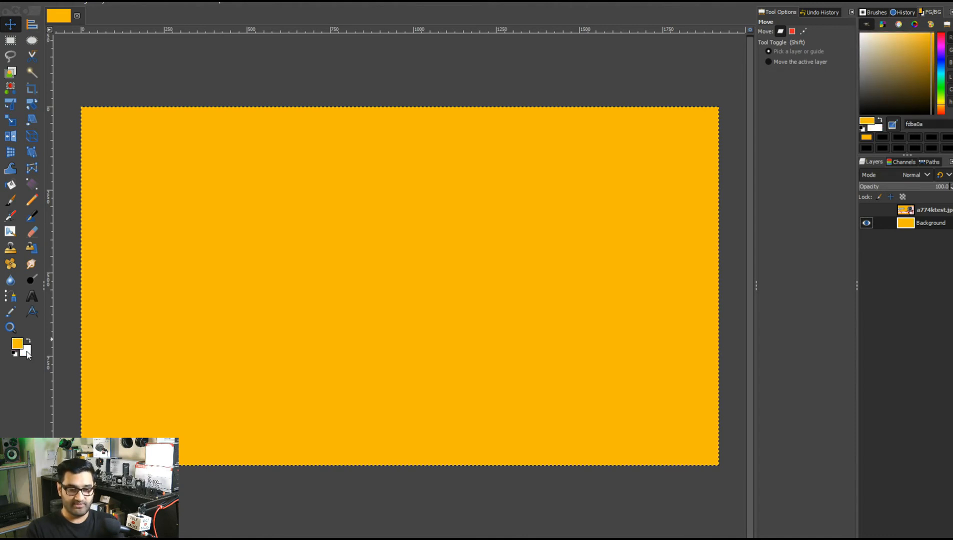
key("ctrl+period")
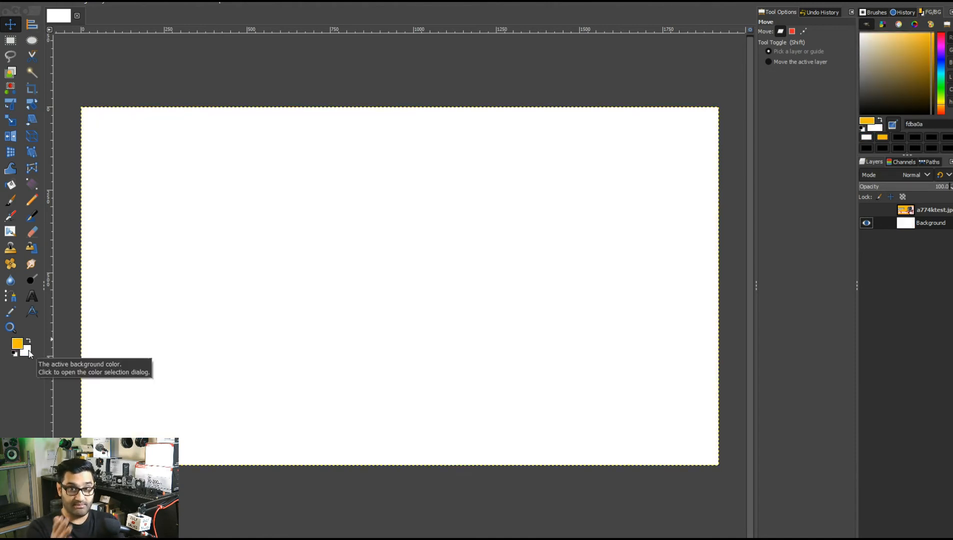
key("x")
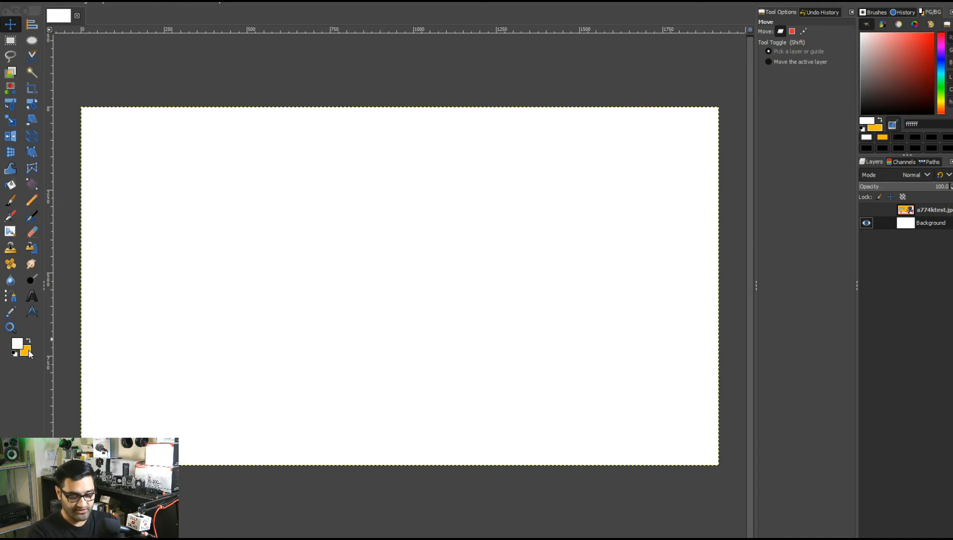
key("ctrl+period")
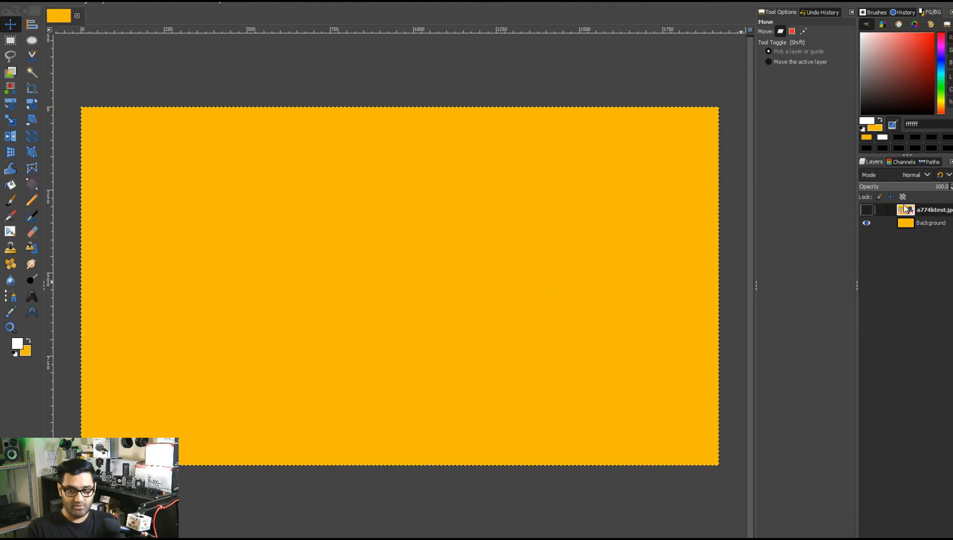
Toggle the a774ktest.jpg layer's visibility a few times, then remove that layer.
left_click(866, 210)
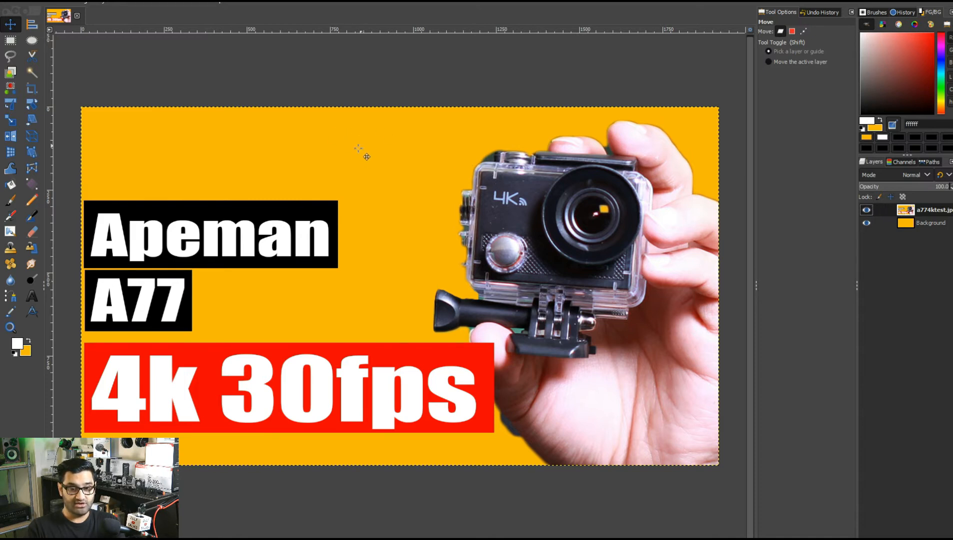
left_click(866, 211)
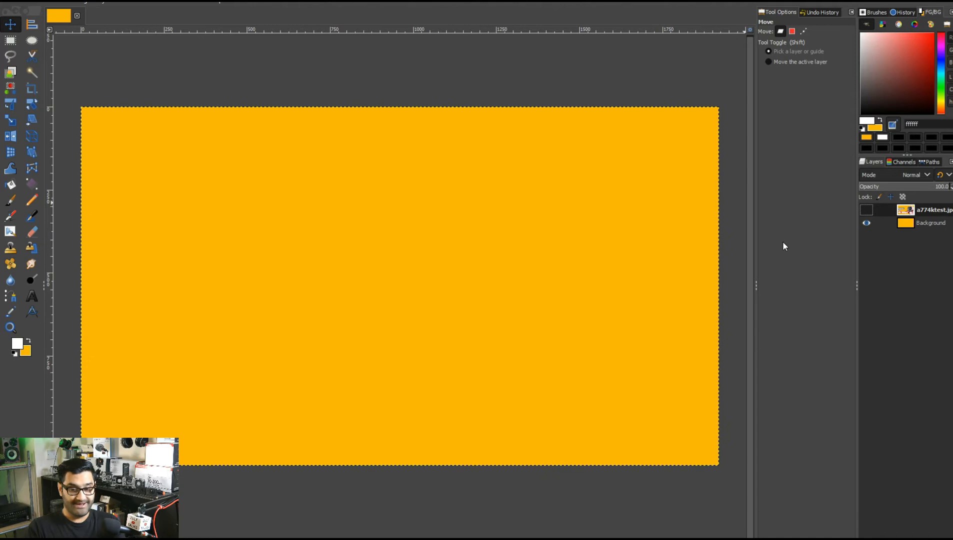
left_click(866, 211)
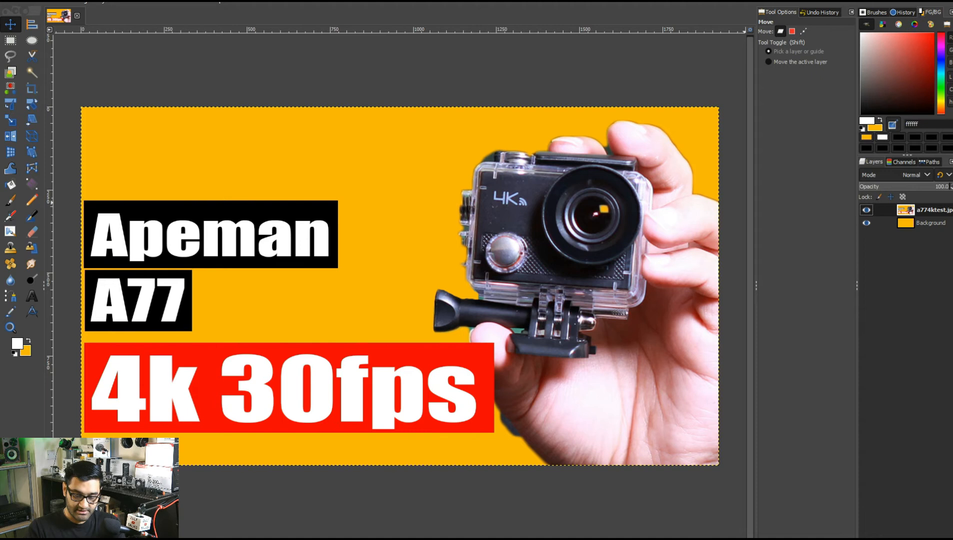
key("ctrl+z")
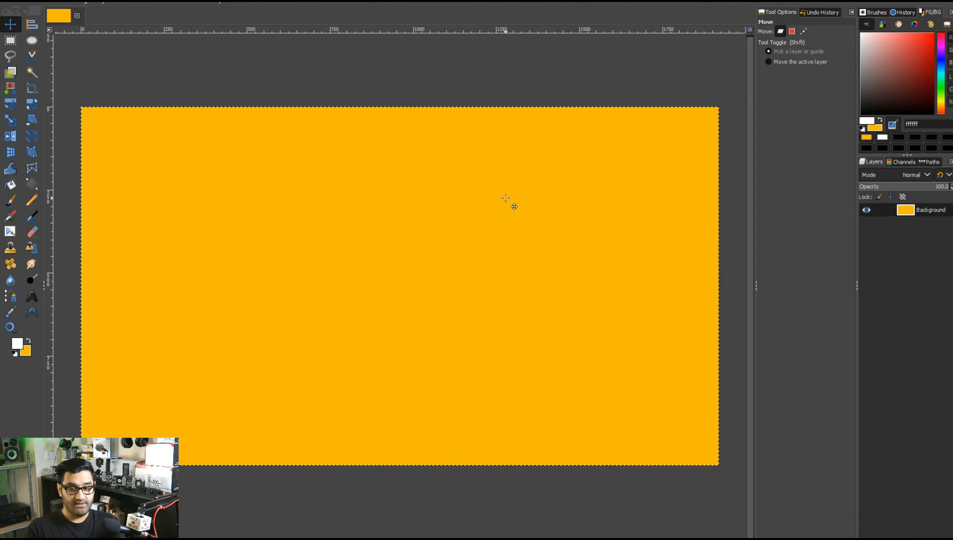
Open IMG_0060.JPG from the Downloads folder as a layer, previewing the other photos first.
left_click(9, 6)
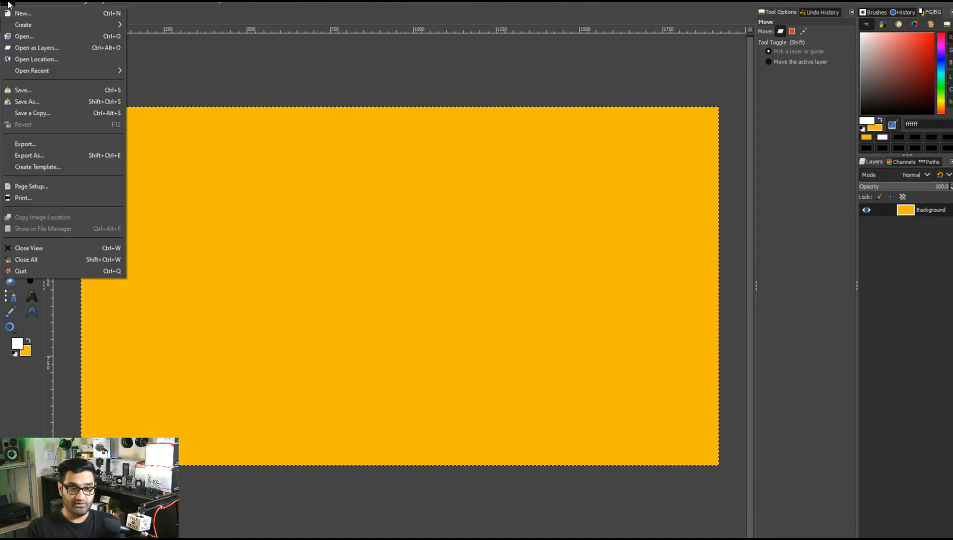
left_click(36, 47)
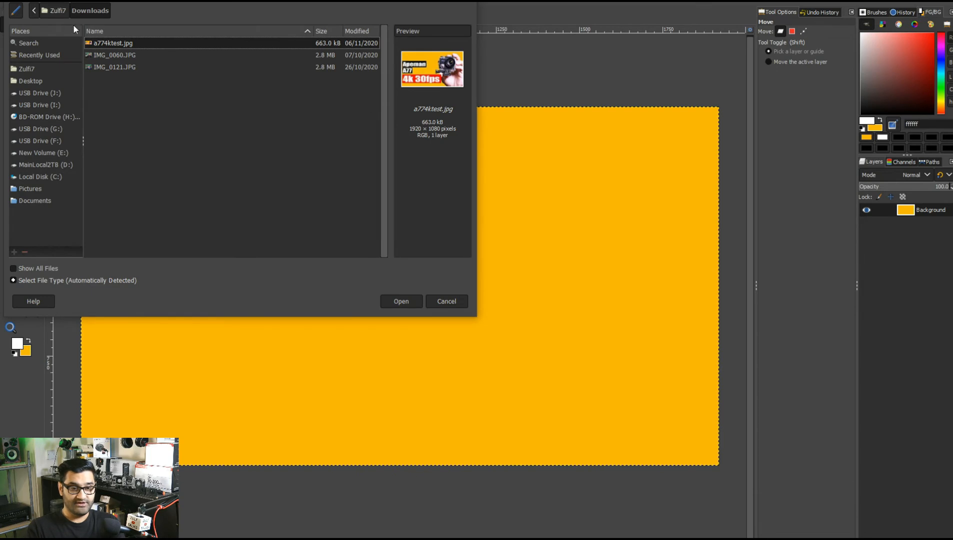
left_click(132, 55)
left_click(142, 66)
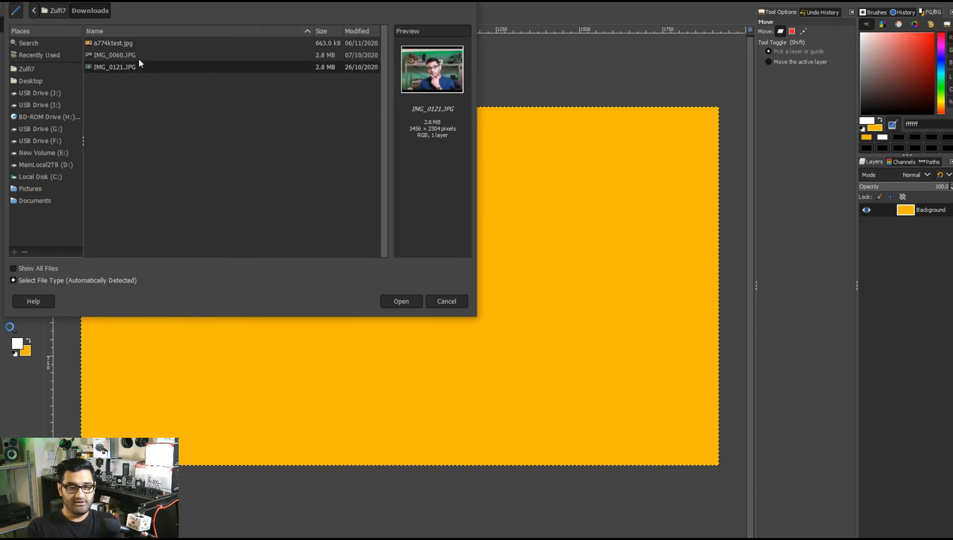
left_click(138, 54)
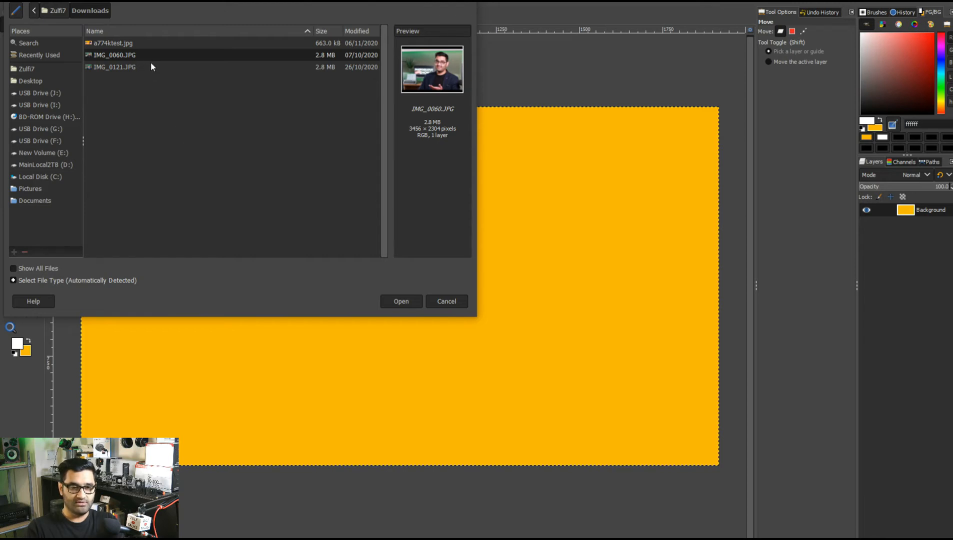
left_click(152, 67)
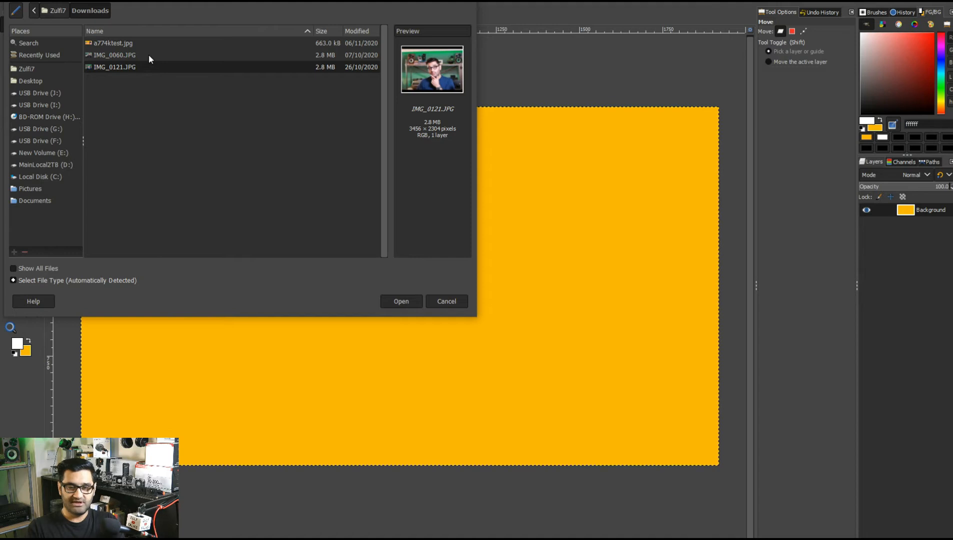
left_click(148, 56)
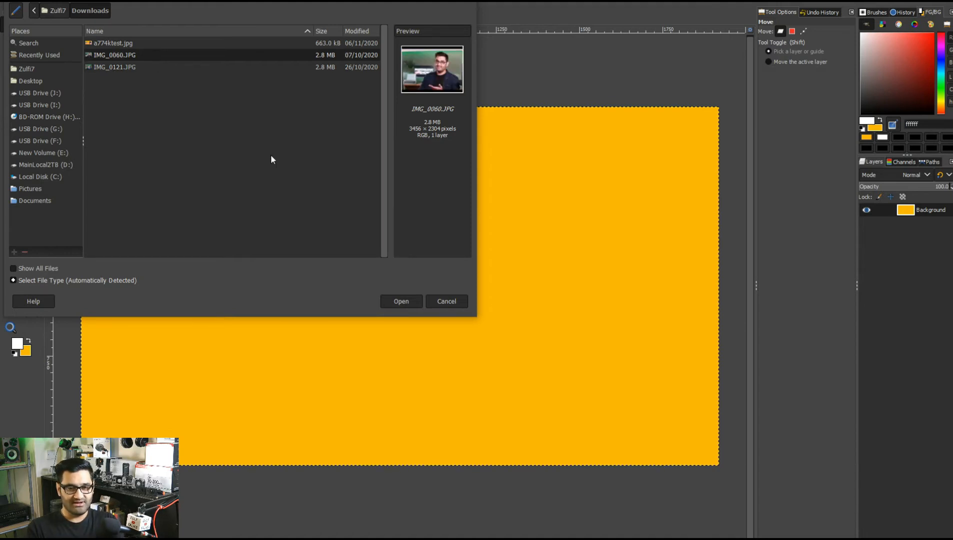
left_click(409, 299)
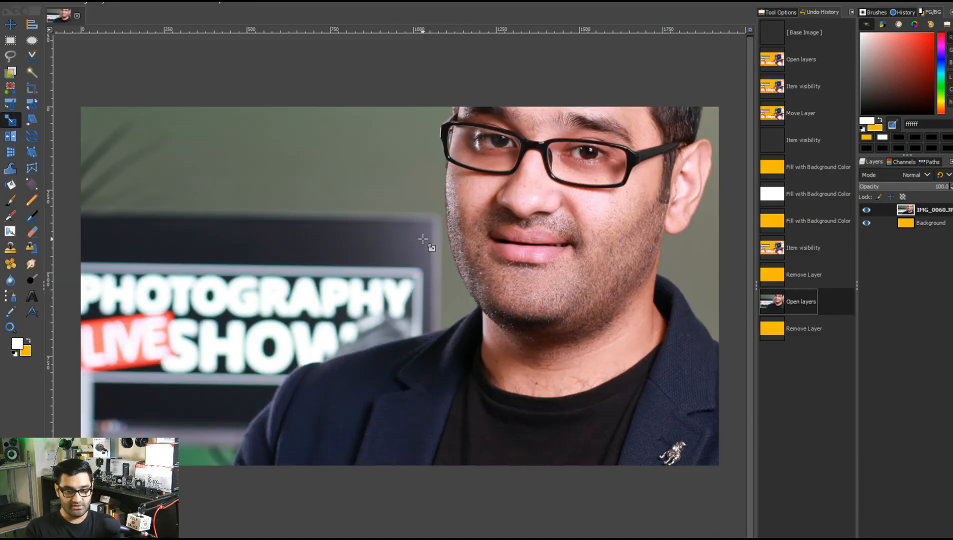
Move the IMG_0060.JPG layer down and to the right with the Move tool.
scroll(423, 239, "down", 3)
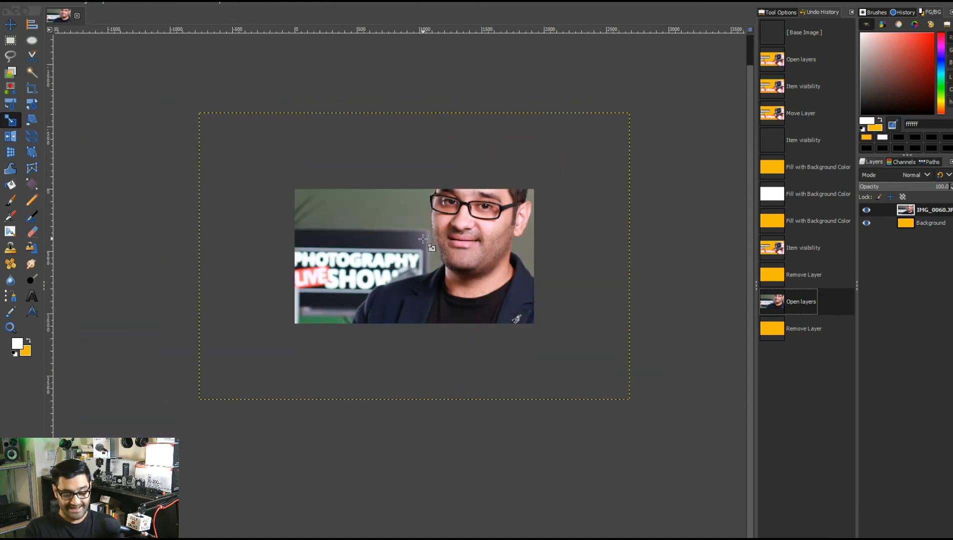
scroll(423, 239, "up", 4)
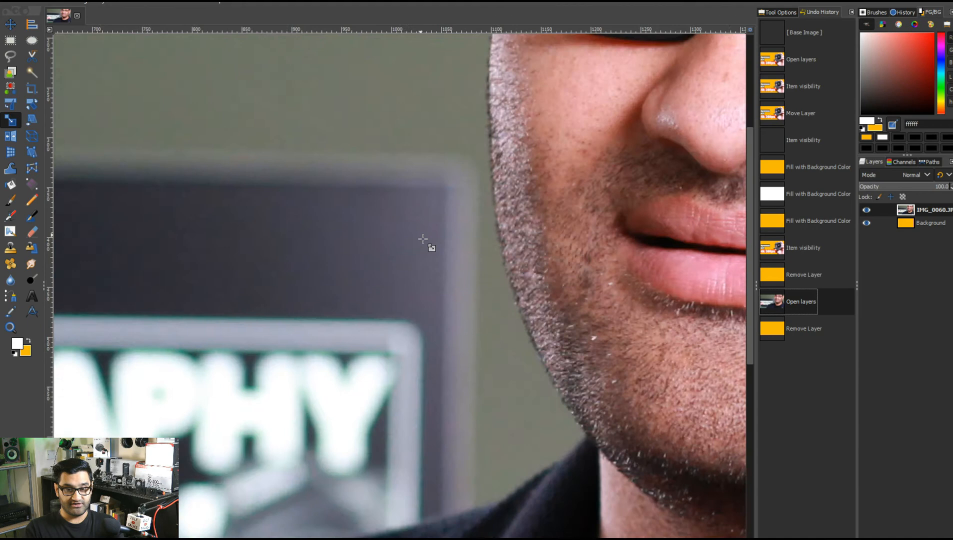
scroll(422, 239, "down", 6)
scroll(423, 239, "down", 1)
scroll(421, 237, "up", 3)
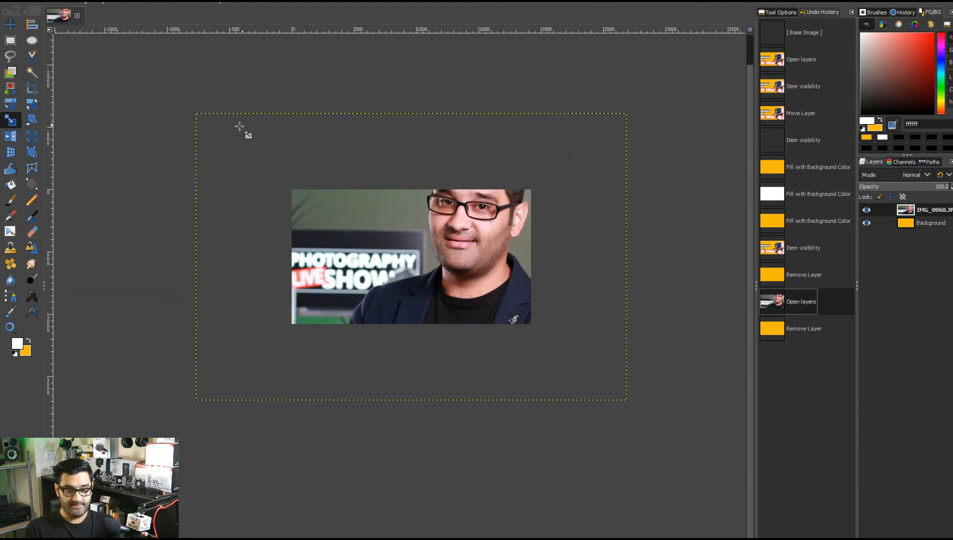
left_click(13, 29)
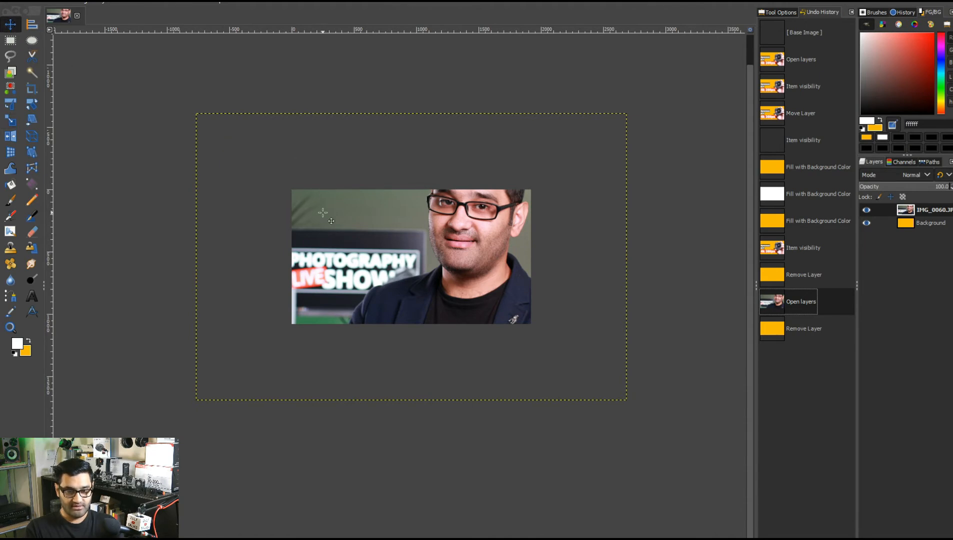
left_click_drag(323, 213, 398, 247)
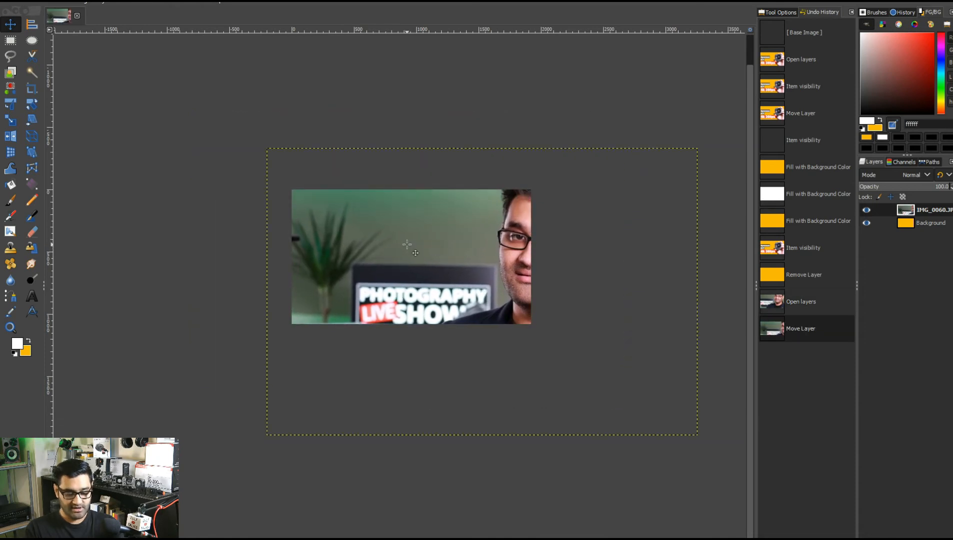
Scale the IMG_0060.JPG layer down to about 1559 x 1039 px and move it onto the yellow canvas.
key("shift+s")
left_click(406, 244)
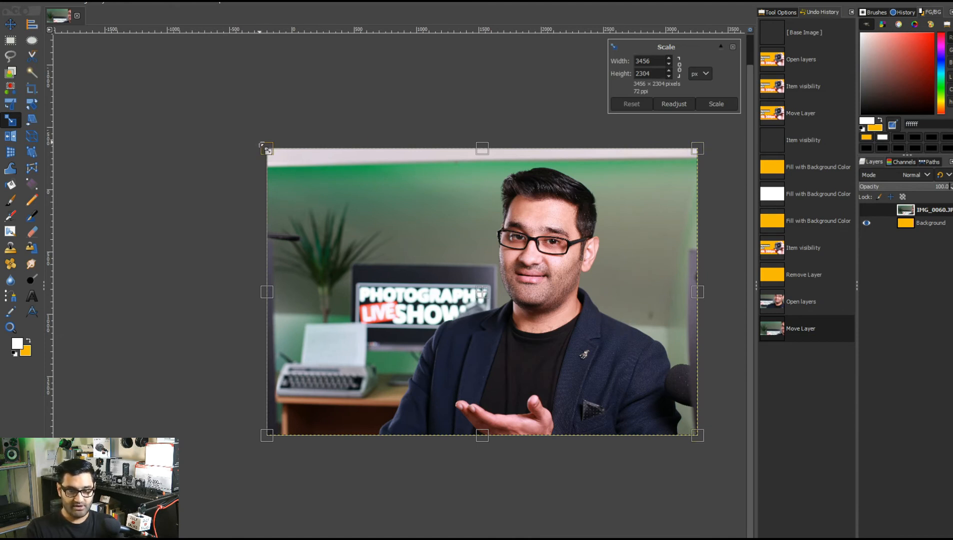
mouse_move(265, 147)
left_mouse_down()
mouse_move(350, 206)
mouse_move(382, 275)
mouse_move(295, 193)
mouse_move(373, 235)
mouse_move(286, 270)
mouse_move(310, 219)
mouse_move(383, 238)
mouse_move(361, 195)
mouse_move(276, 153)
left_mouse_up()
key("ctrl+z")
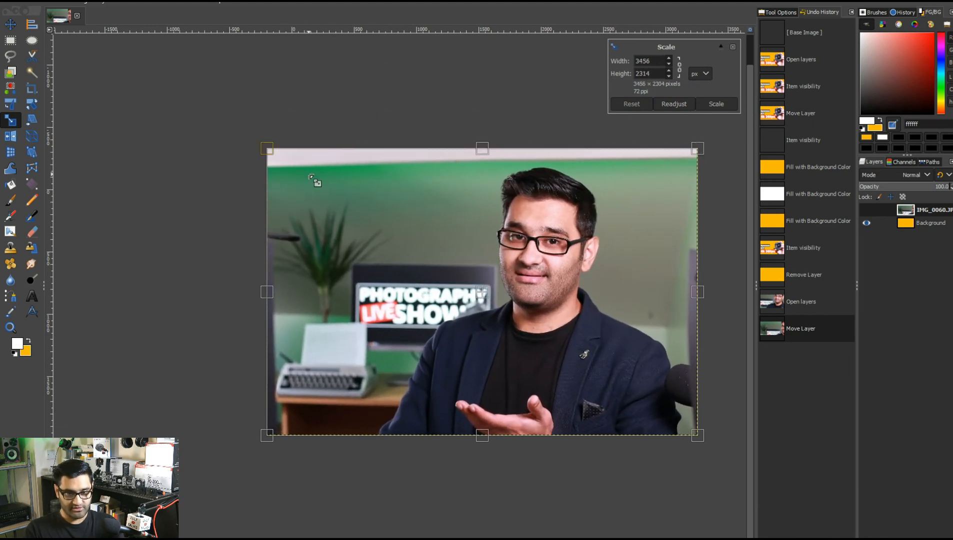
left_click_drag(273, 153, 478, 347)
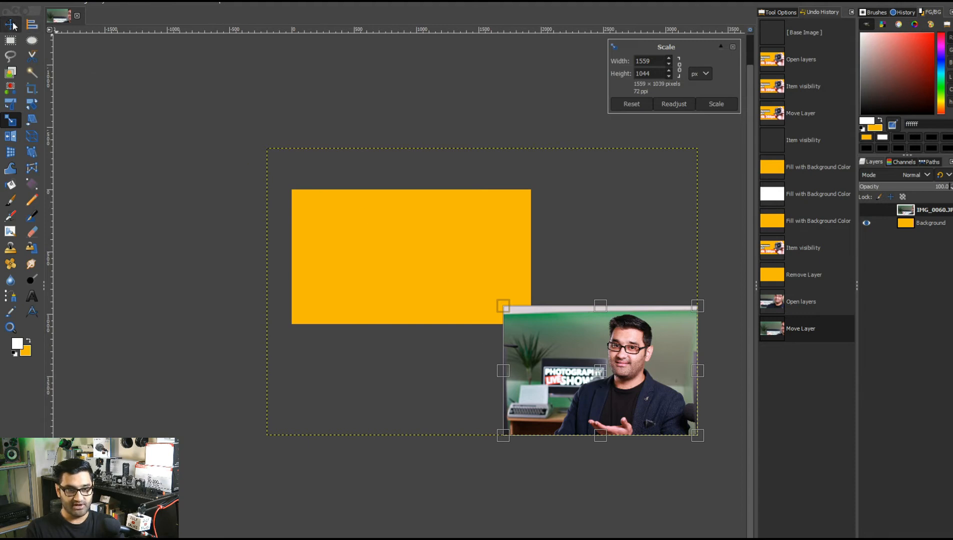
left_click(11, 24)
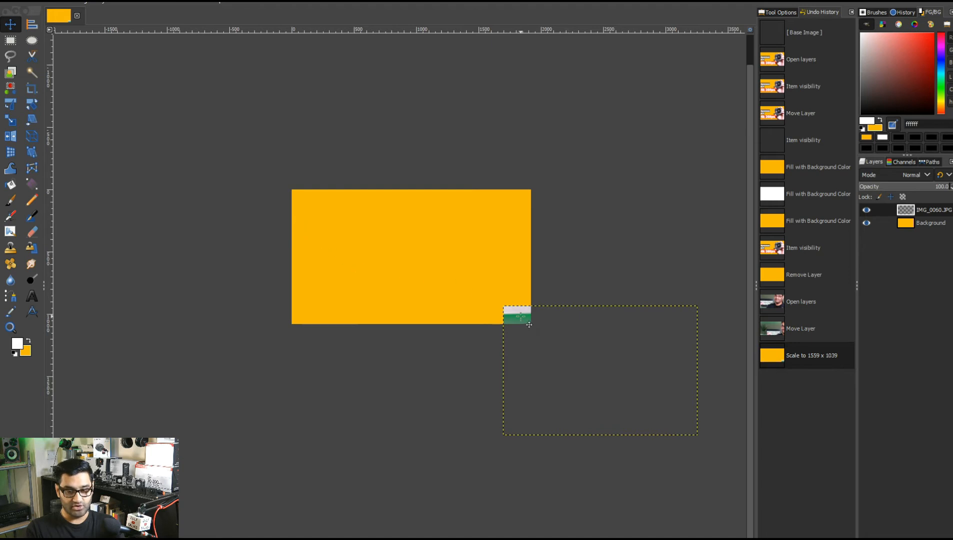
left_click_drag(529, 325, 331, 209)
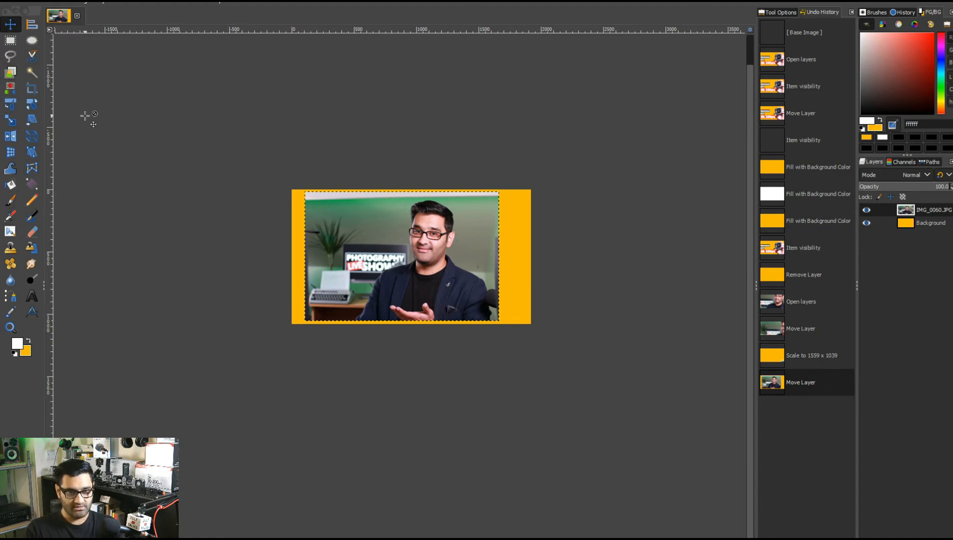
double_click(30, 74)
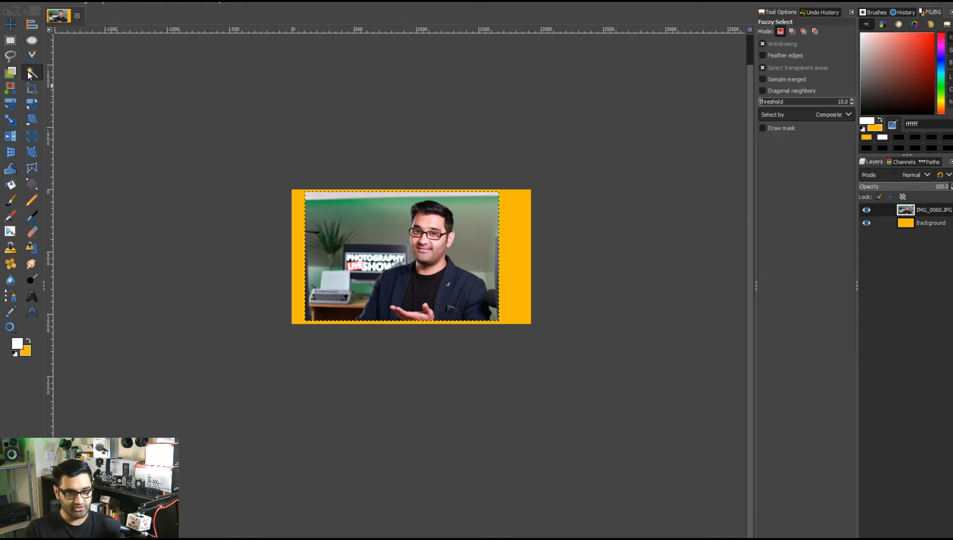
left_click(10, 24)
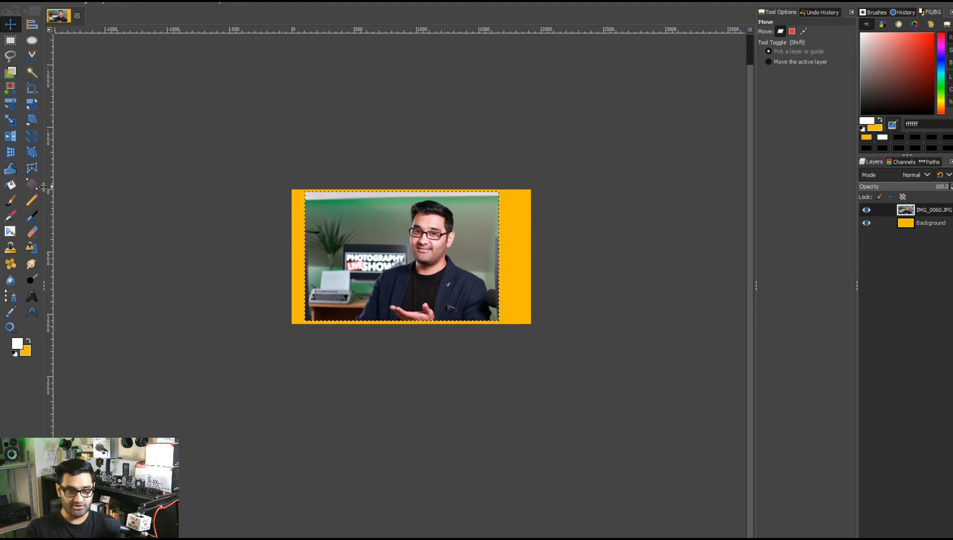
left_click(32, 77)
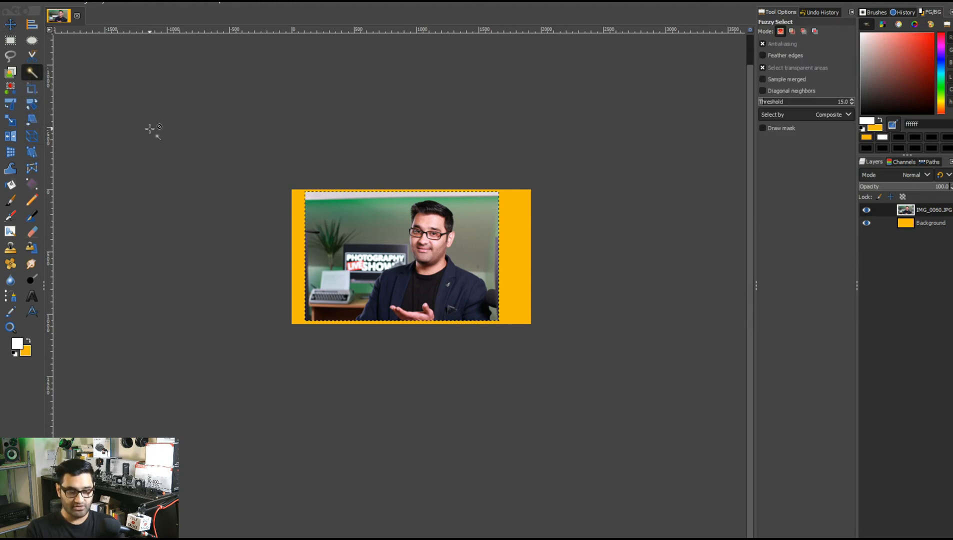
key("m")
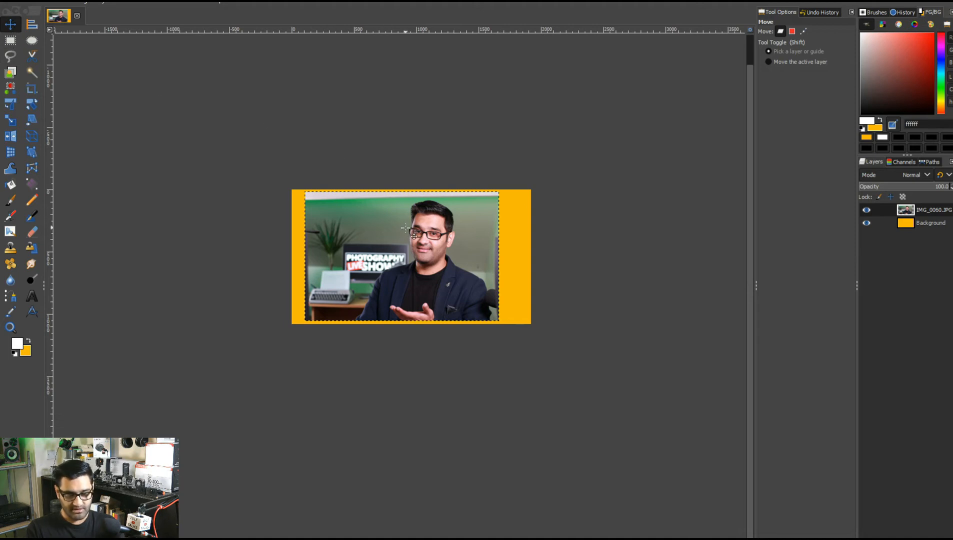
key("alt")
key("ctrl")
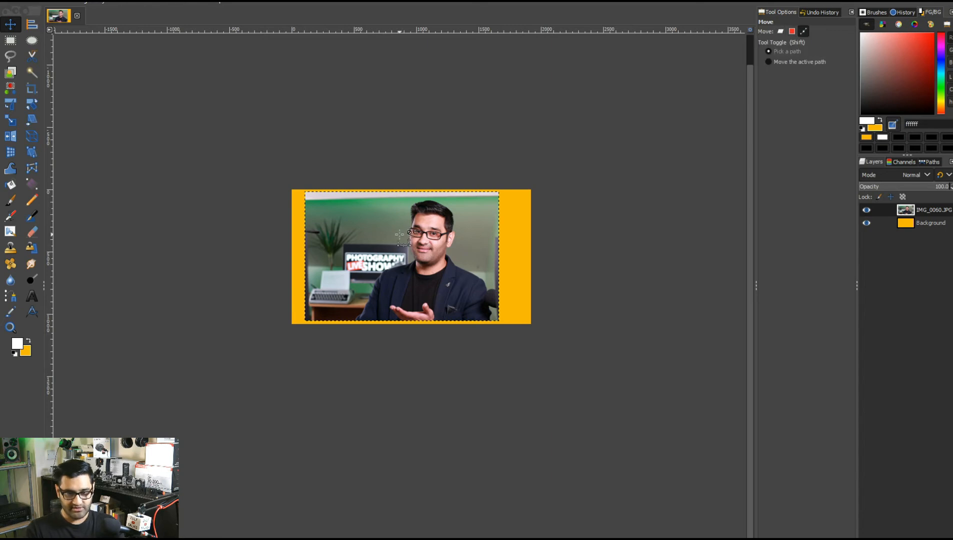
Scale the IMG_0060.JPG layer up to about 1743 x 1162 px and move it right to cover the canvas.
scroll(399, 235, "up", 4, "ctrl")
scroll(398, 230, "down", 3, "ctrl")
scroll(509, 284, "up", 1, "ctrl")
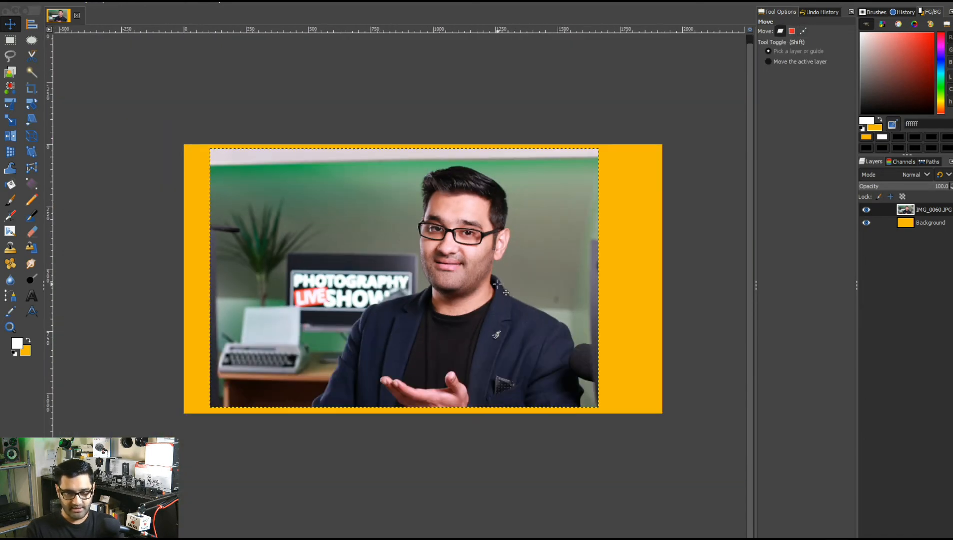
key("shift+s")
left_click(498, 285)
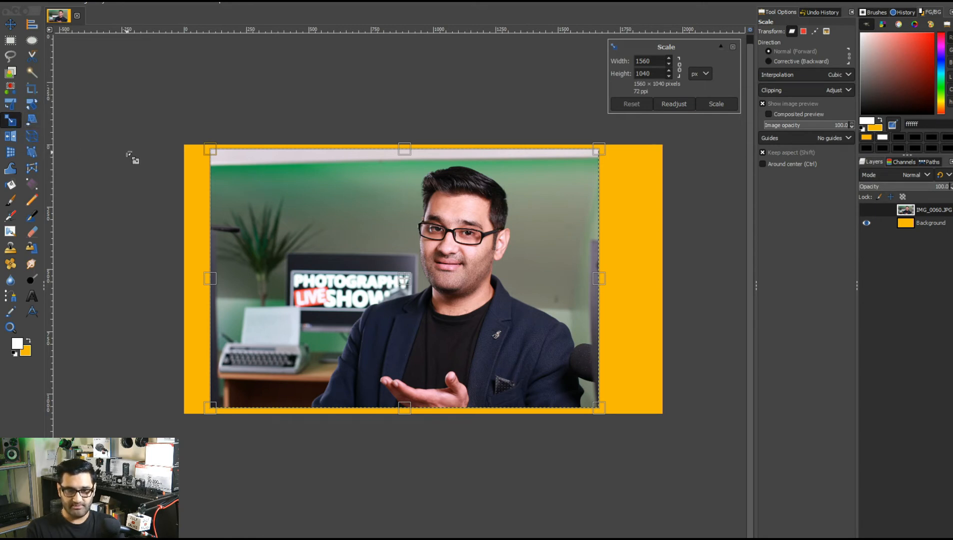
left_click_drag(213, 151, 166, 121)
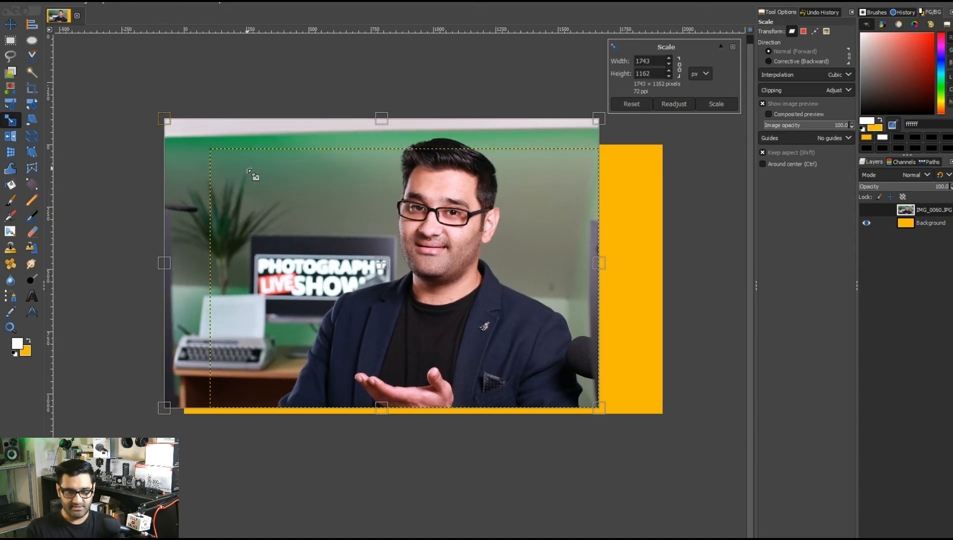
key("Return")
key("m")
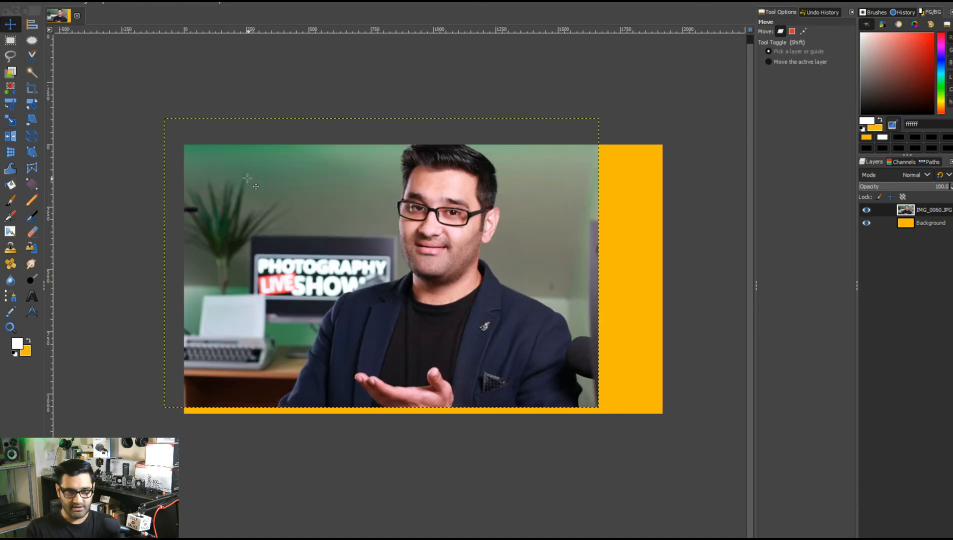
left_click_drag(275, 190, 340, 204)
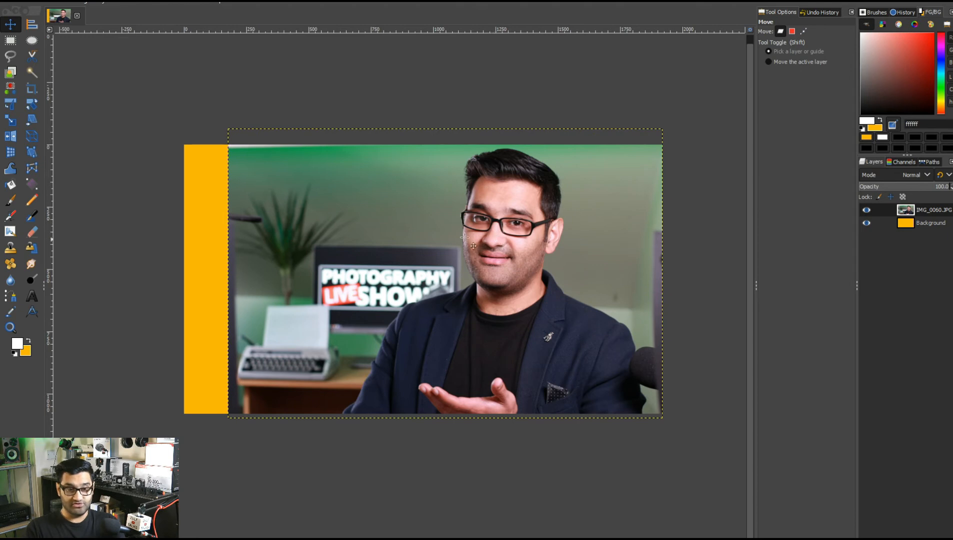
Roughly outline the person in the photo with the Foreground Select tool.
left_click(11, 75)
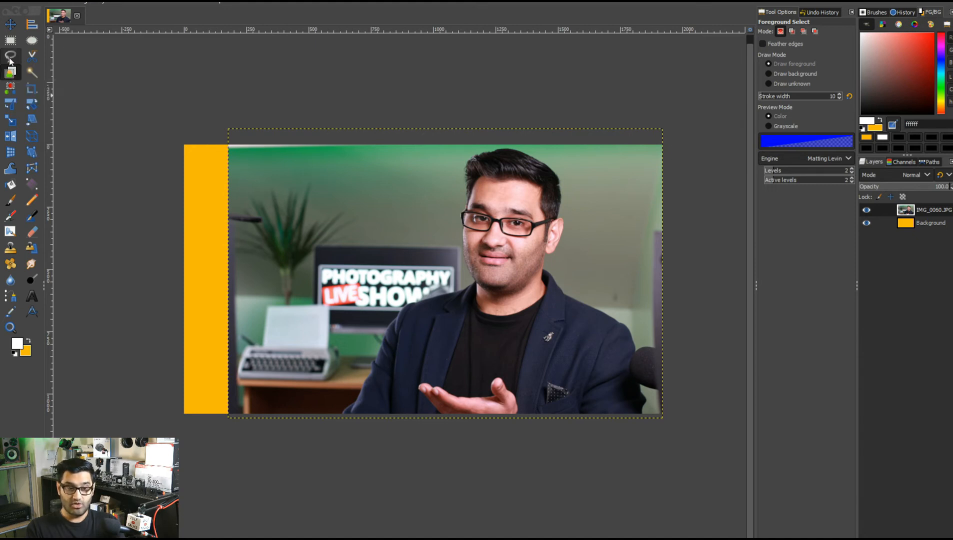
left_click(9, 61)
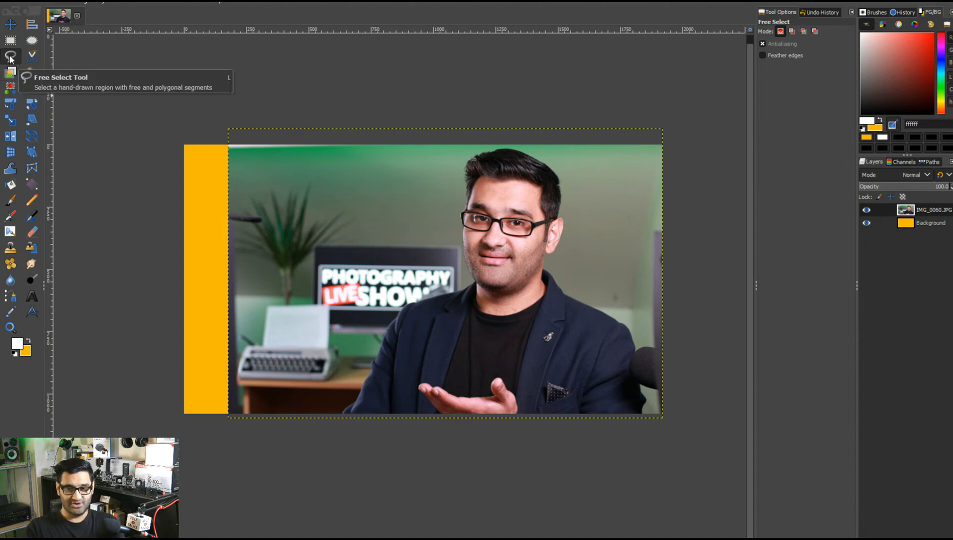
left_click(9, 73)
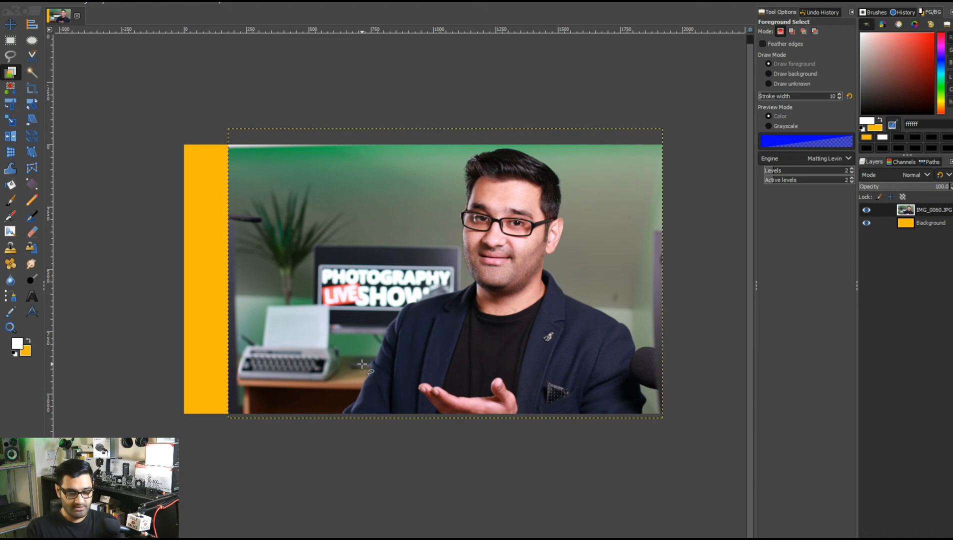
scroll(362, 364, "up", 1)
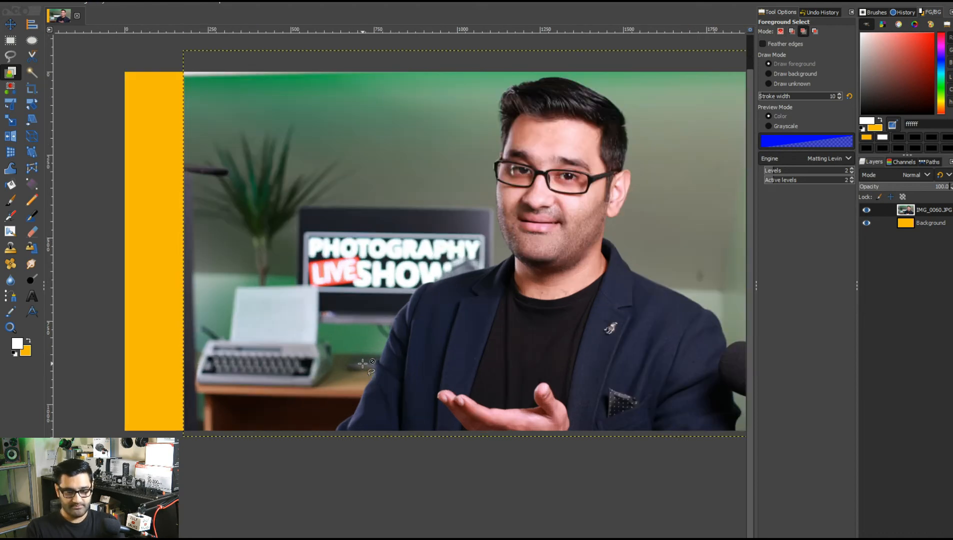
scroll(460, 411, "right", 2)
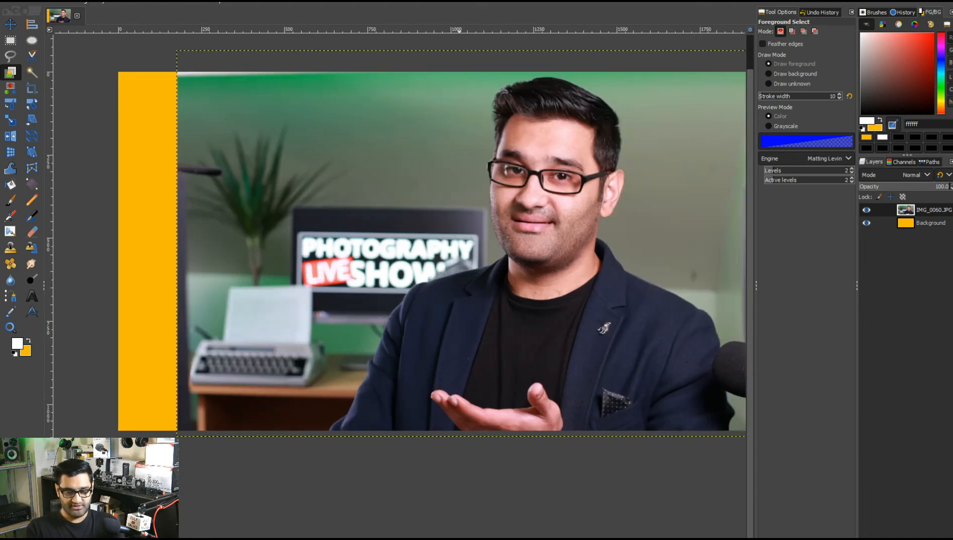
scroll(459, 410, "up", 1)
key("ctrl")
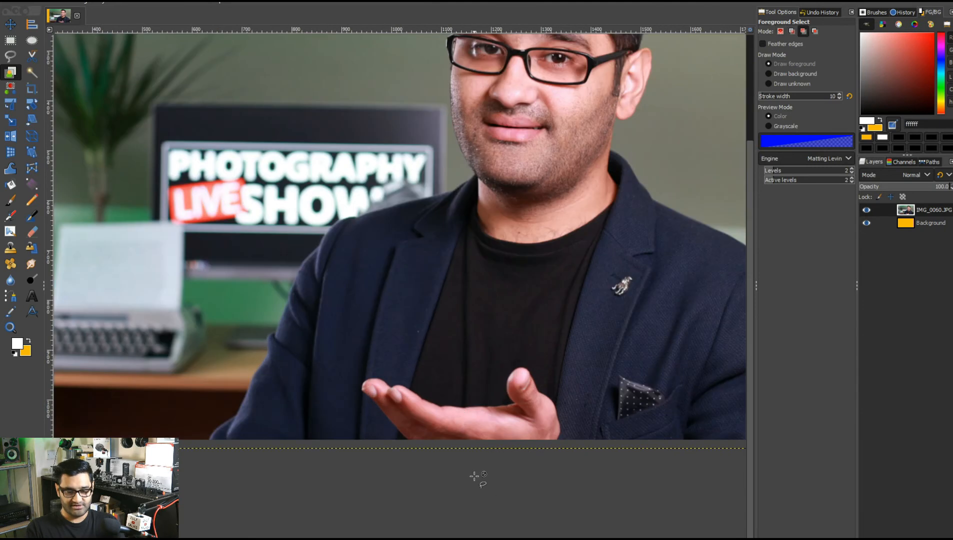
scroll(474, 476, "down", 1)
scroll(522, 413, "up", 1)
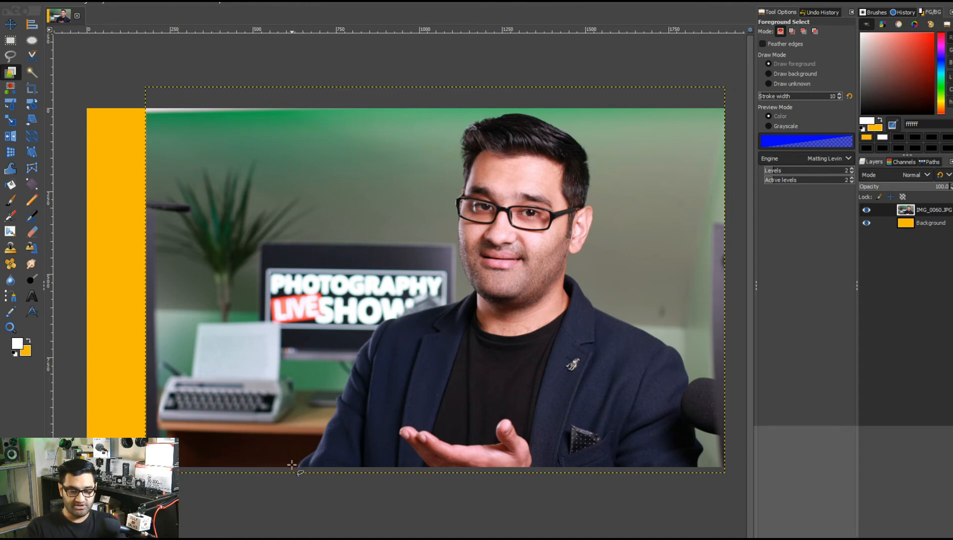
key("Return")
left_click_drag(311, 430, 348, 354)
left_click_drag(371, 320, 460, 297)
left_click_drag(455, 265, 454, 248)
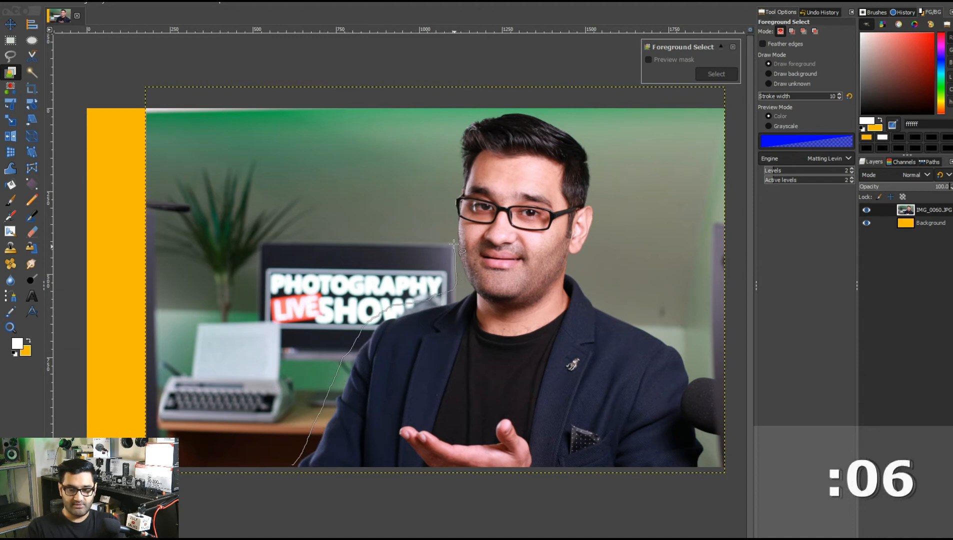
mouse_move(453, 211)
left_mouse_down()
mouse_move(461, 114)
mouse_move(483, 102)
mouse_move(577, 123)
mouse_move(591, 134)
mouse_move(603, 202)
left_mouse_up()
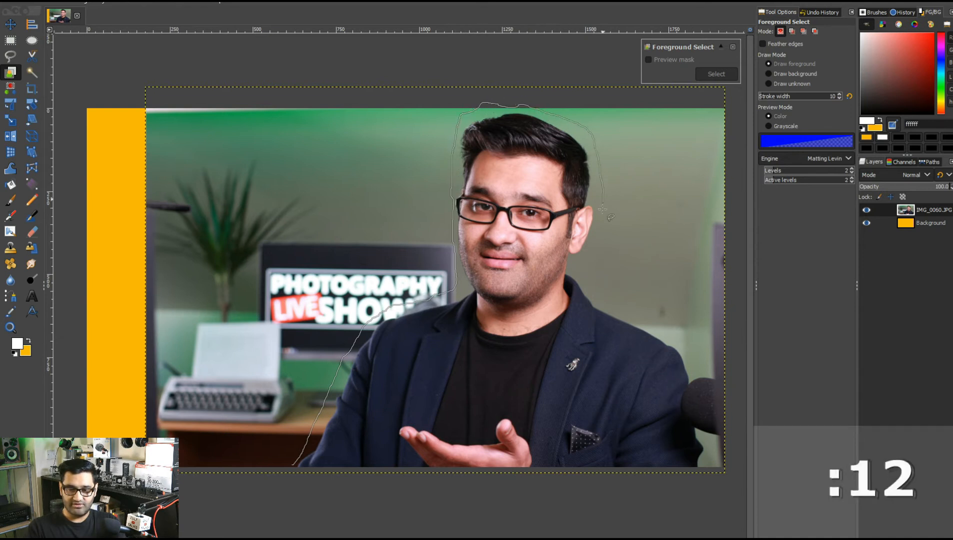
mouse_move(595, 251)
left_mouse_down()
mouse_move(592, 285)
mouse_move(650, 321)
mouse_move(690, 367)
mouse_move(699, 423)
left_mouse_up()
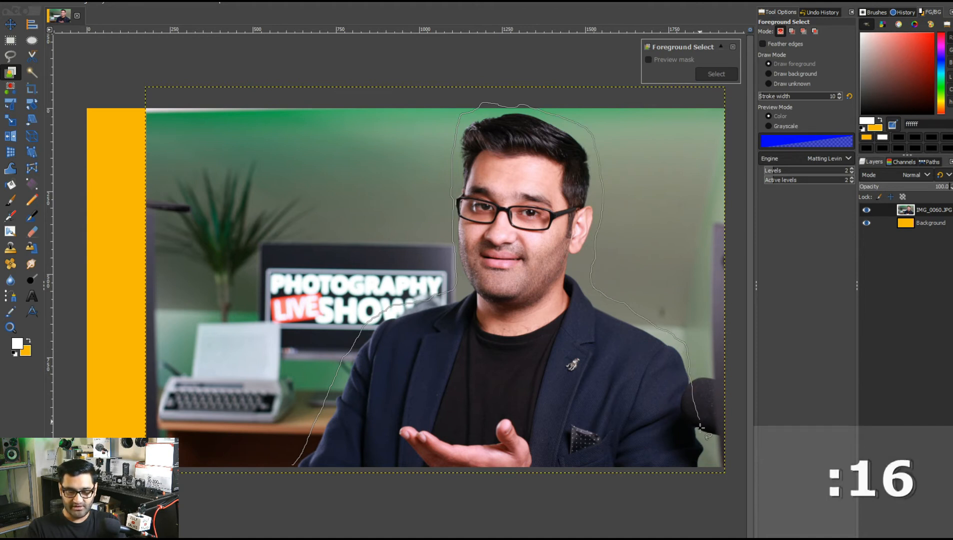
left_click_drag(700, 470, 360, 481)
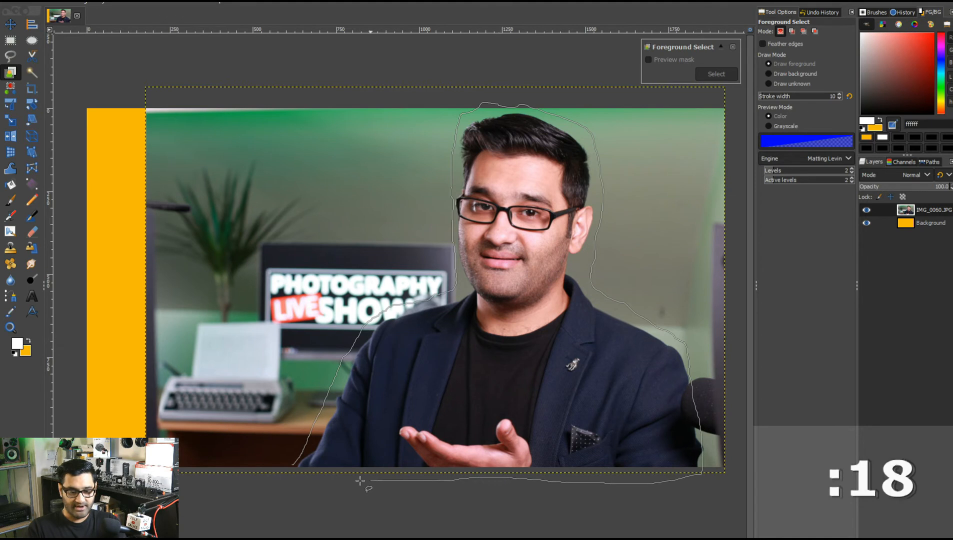
left_click_drag(293, 468, 293, 467)
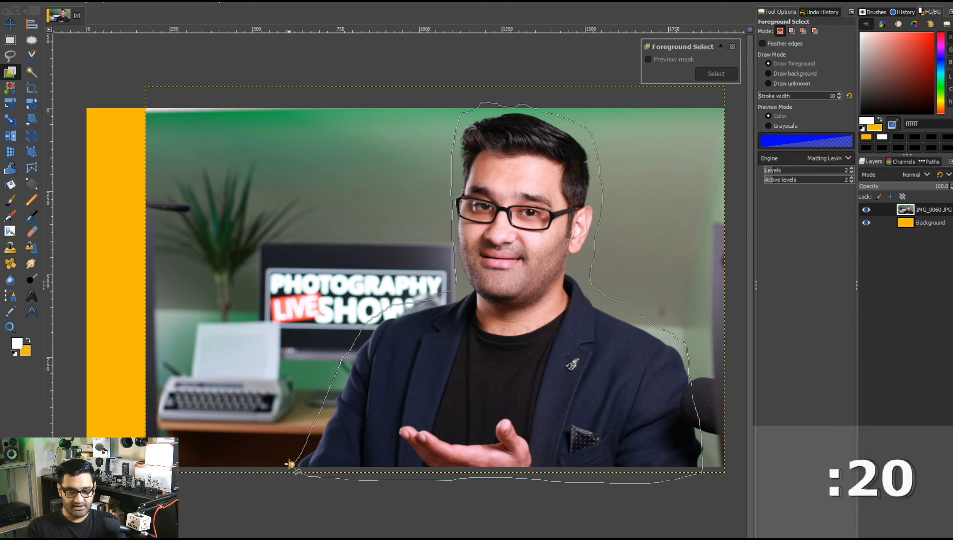
left_click(417, 424)
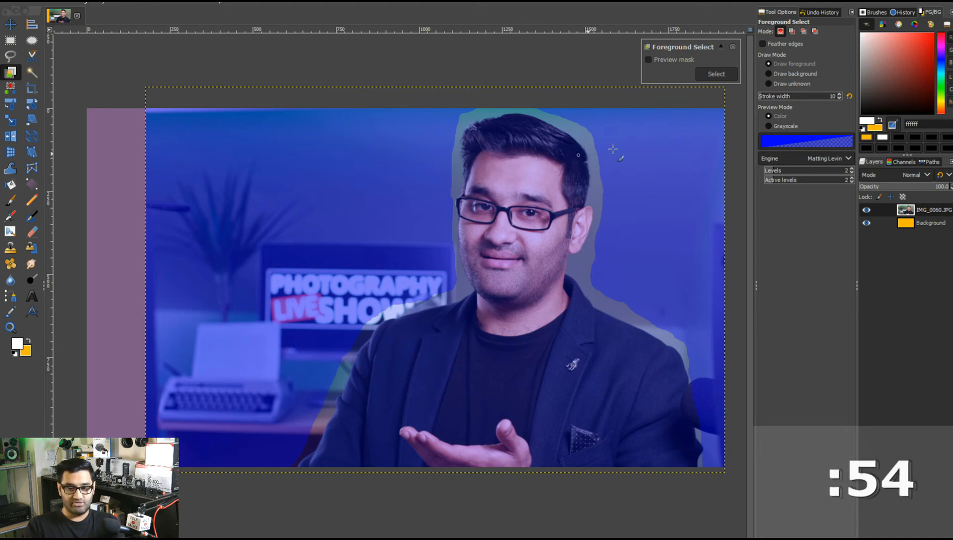
Set the stroke width to 78 and paint foreground over the person's face, hair and jacket.
left_click_drag(770, 98, 788, 99)
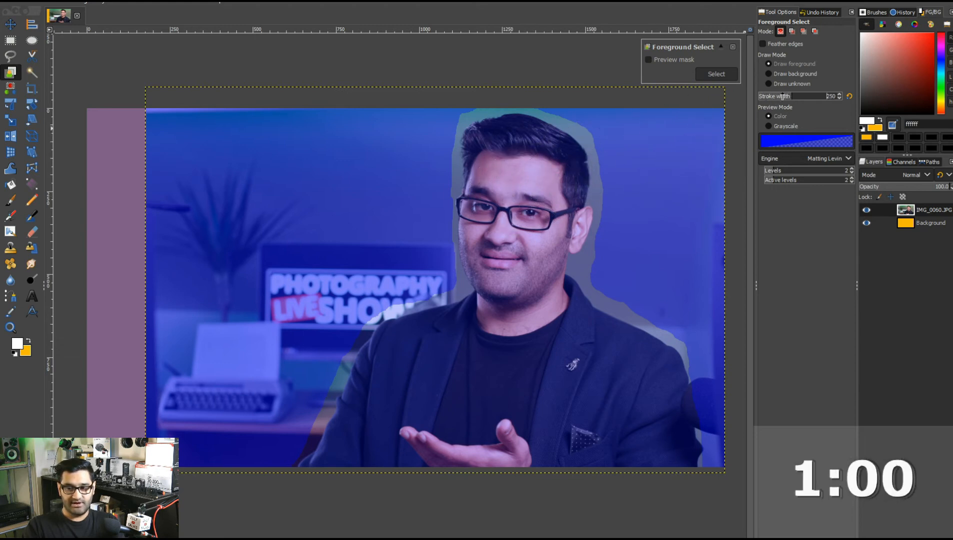
left_click_drag(776, 98, 775, 98)
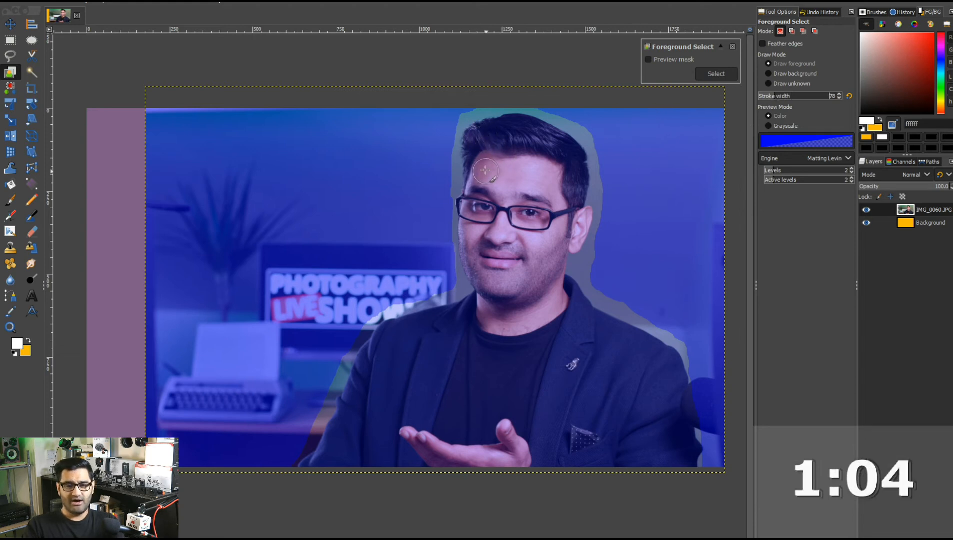
mouse_move(477, 138)
left_mouse_down()
mouse_move(540, 136)
mouse_move(573, 170)
mouse_move(564, 216)
mouse_move(549, 168)
mouse_move(524, 154)
mouse_move(479, 158)
mouse_move(517, 170)
mouse_move(537, 206)
mouse_move(544, 189)
mouse_move(555, 236)
mouse_move(544, 258)
mouse_move(511, 179)
mouse_move(482, 172)
mouse_move(481, 196)
mouse_move(524, 242)
mouse_move(521, 229)
mouse_move(530, 284)
mouse_move(544, 267)
left_mouse_up()
mouse_move(563, 223)
left_mouse_down()
mouse_move(574, 220)
mouse_move(568, 239)
left_mouse_up()
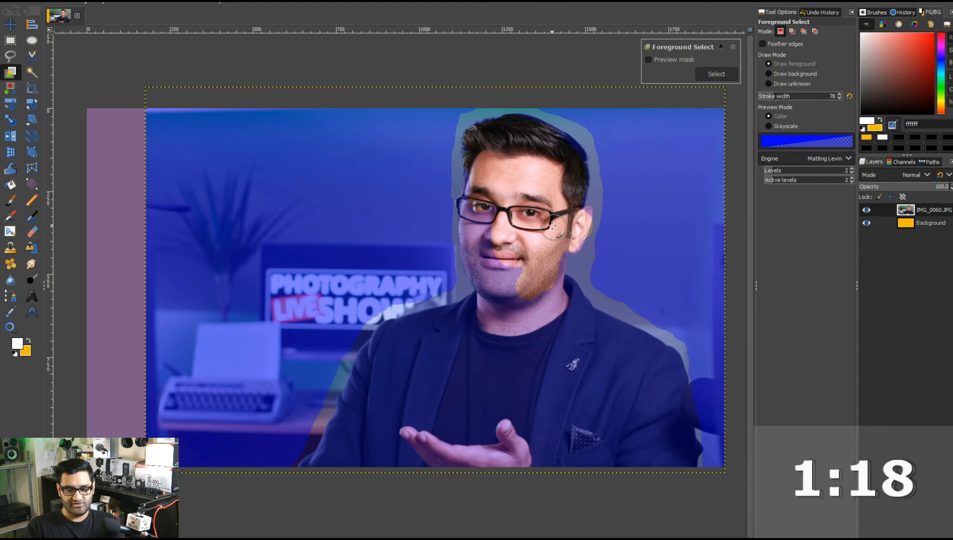
mouse_move(490, 165)
left_mouse_down()
mouse_move(481, 173)
mouse_move(493, 230)
mouse_move(532, 302)
left_mouse_up()
mouse_move(478, 200)
left_mouse_down()
mouse_move(487, 298)
mouse_move(494, 291)
mouse_move(519, 308)
mouse_move(553, 258)
mouse_move(553, 304)
mouse_move(560, 292)
mouse_move(664, 379)
mouse_move(673, 445)
mouse_move(629, 452)
mouse_move(634, 417)
mouse_move(605, 378)
left_mouse_up()
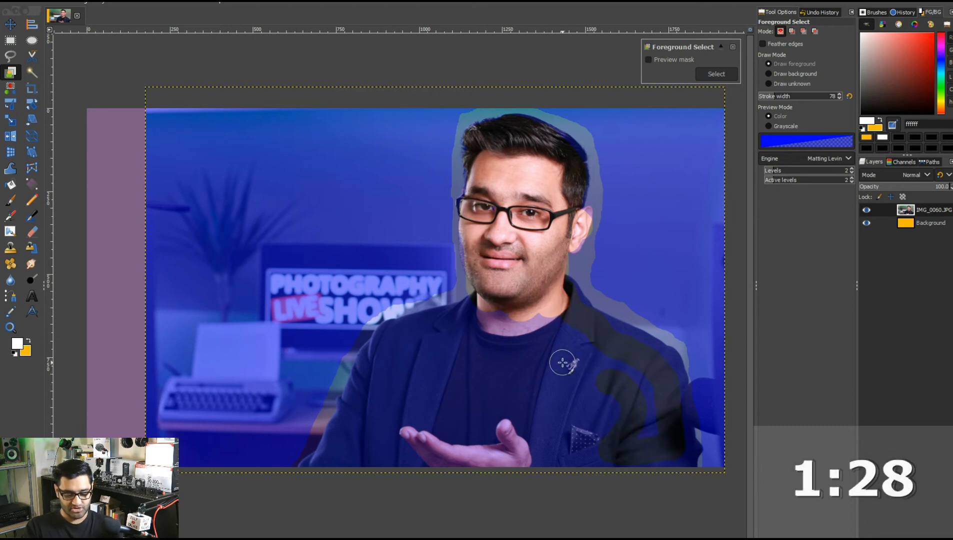
Enlarge the stroke width to 214 and paint foreground over the remaining chest and jacket area.
key("bracketright")
key("bracketright")
key("bracketright")
key("bracketright")
key("bracketright")
key("bracketright")
key("bracketright")
key("bracketright")
key("bracketright")
key("bracketright")
key("bracketright")
key("bracketright")
key("bracketright")
key("bracketright")
key("bracketright")
key("bracketright")
key("bracketright")
key("bracketright")
key("bracketright")
key("bracketright")
key("bracketright")
key("bracketright")
key("bracketright")
key("bracketright")
key("bracketright")
key("bracketright")
key("bracketright")
key("bracketright")
key("bracketright")
key("bracketright")
mouse_move(506, 323)
left_mouse_down()
mouse_move(482, 345)
mouse_move(484, 325)
mouse_move(406, 354)
mouse_move(355, 463)
mouse_move(424, 445)
mouse_move(458, 398)
mouse_move(463, 425)
mouse_move(511, 415)
mouse_move(533, 313)
mouse_move(577, 353)
mouse_move(597, 397)
mouse_move(523, 428)
mouse_move(495, 454)
mouse_move(596, 455)
mouse_move(616, 427)
mouse_move(618, 388)
mouse_move(654, 423)
mouse_move(660, 457)
mouse_move(669, 451)
mouse_move(649, 405)
mouse_move(565, 336)
mouse_move(543, 301)
left_mouse_up()
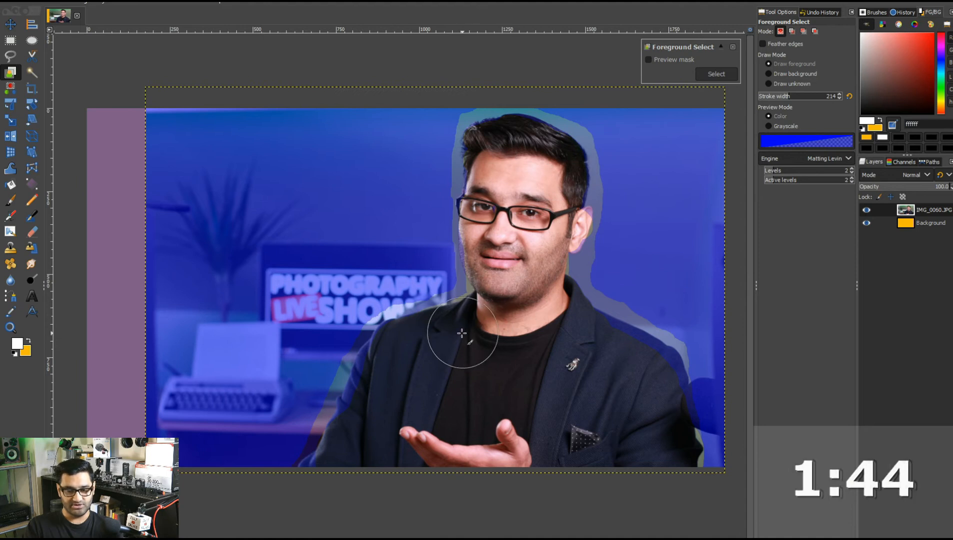
left_click_drag(404, 357, 350, 461)
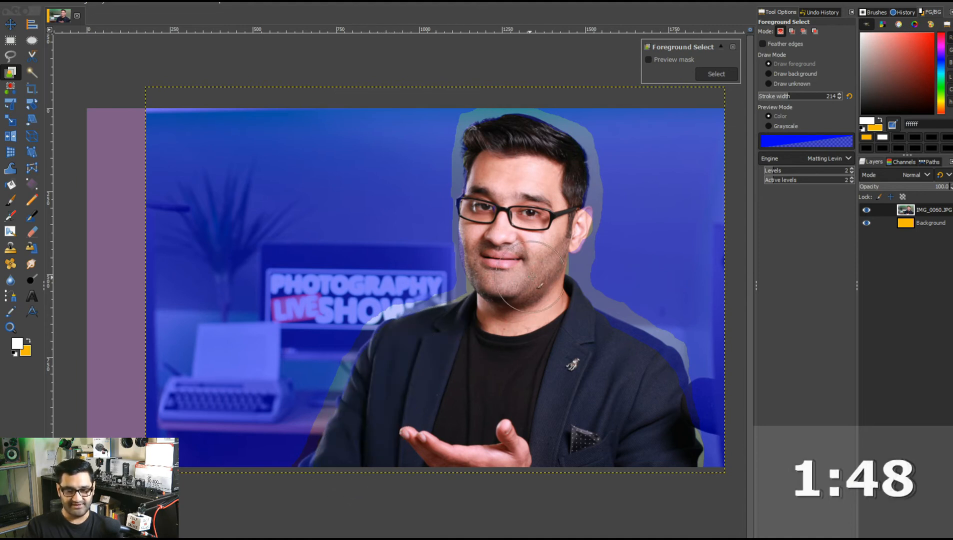
Reduce the stroke width to 26, preview the mask, and apply the foreground selection.
key("[")
key("[")
key("[")
key("[")
key("[")
key("[")
key("[")
key("[")
key("[")
key("[")
key("[")
key("[")
key("[")
key("[")
key("[")
key("[")
key("[")
key("[")
key("[")
key("[")
key("[")
key("[")
key("[")
key("[")
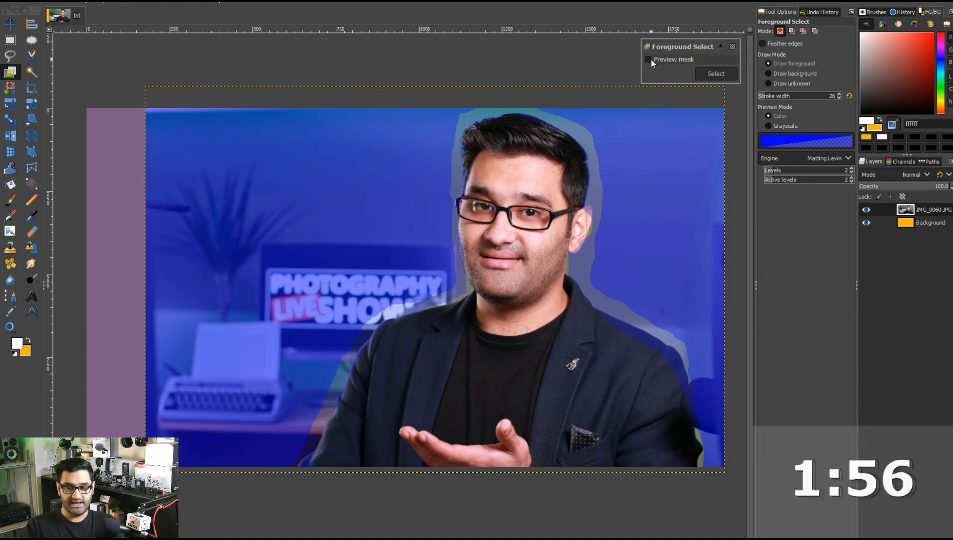
left_click(648, 59)
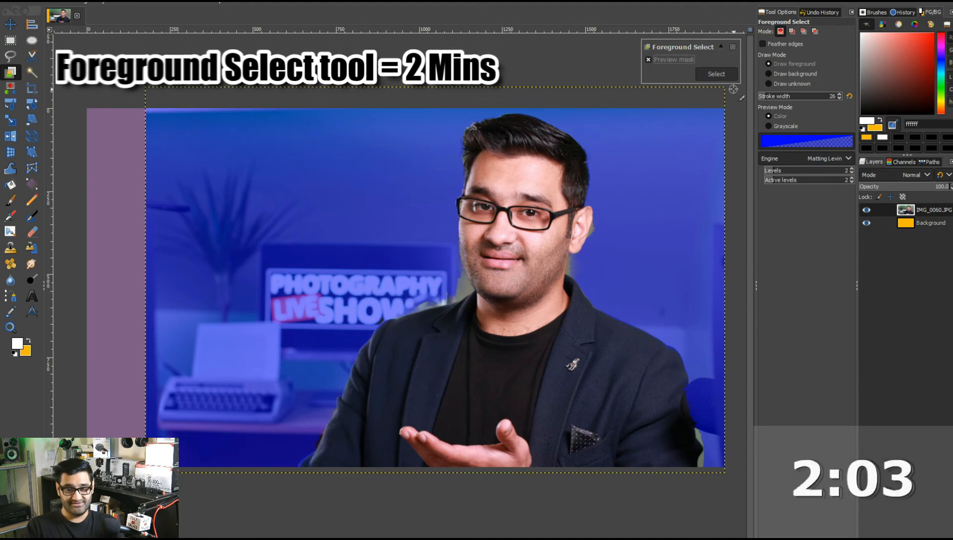
left_click(715, 74)
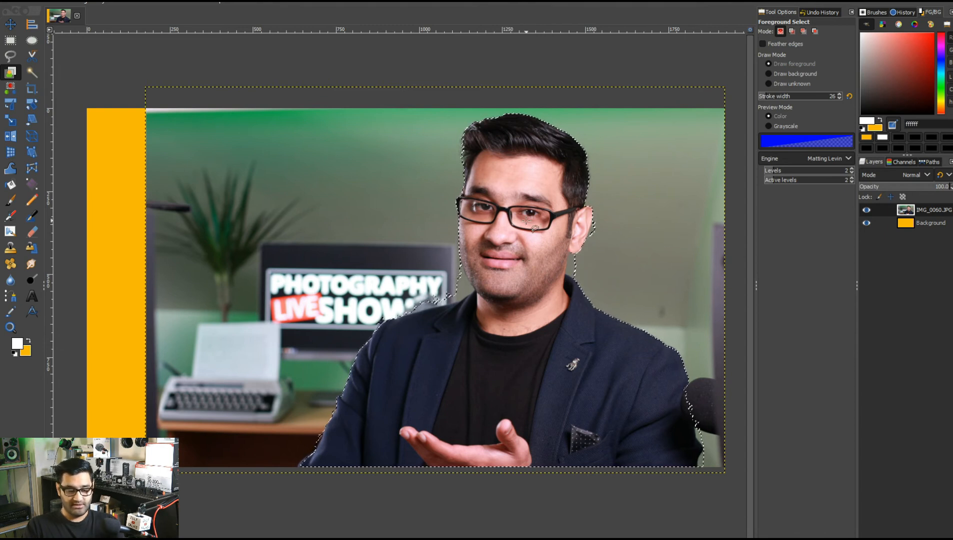
Invert the selection and fill it with the yellow background colour.
right_click(499, 158)
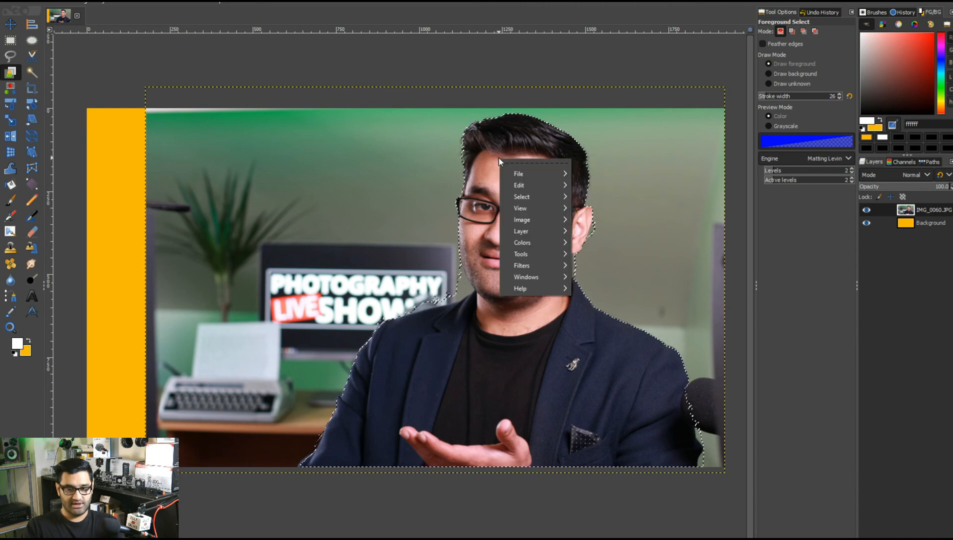
mouse_move(545, 195)
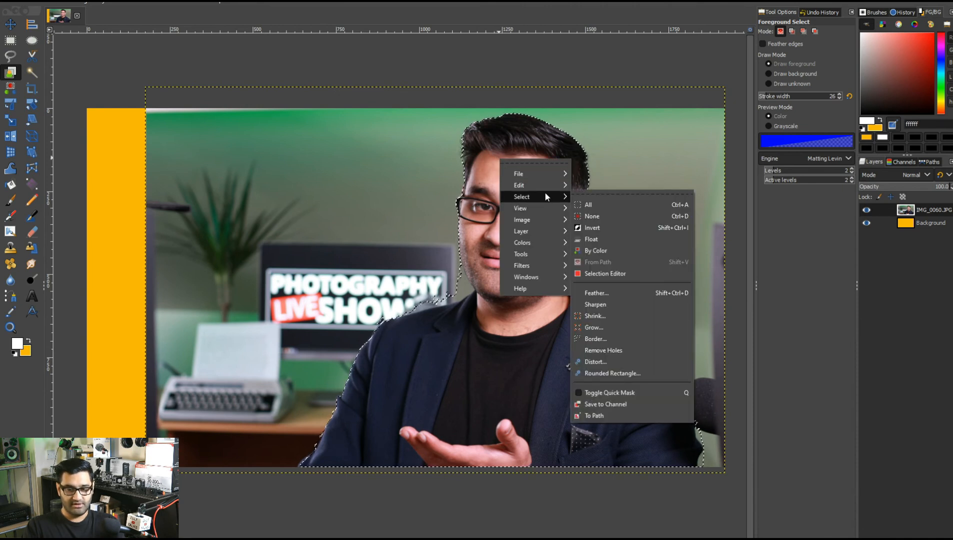
left_click(590, 228)
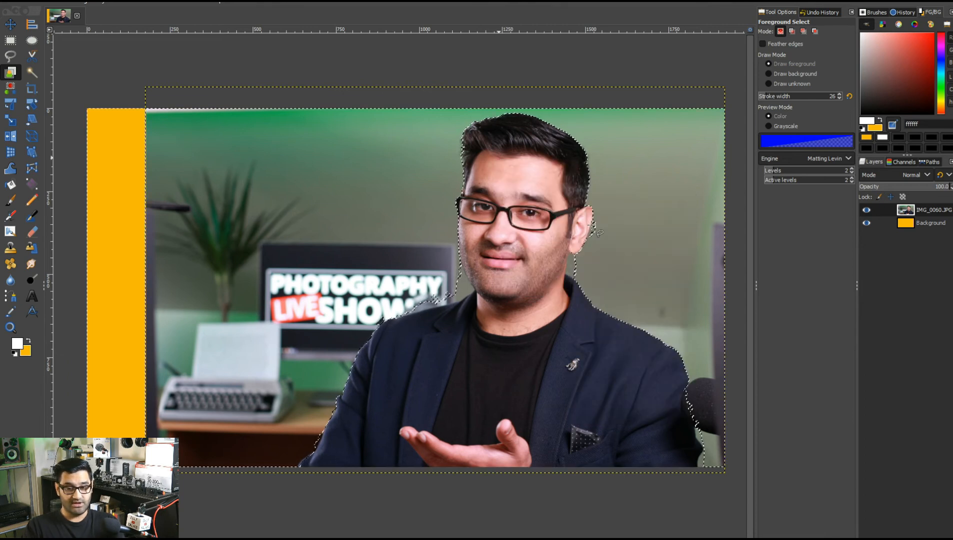
right_click(522, 220)
mouse_move(559, 242)
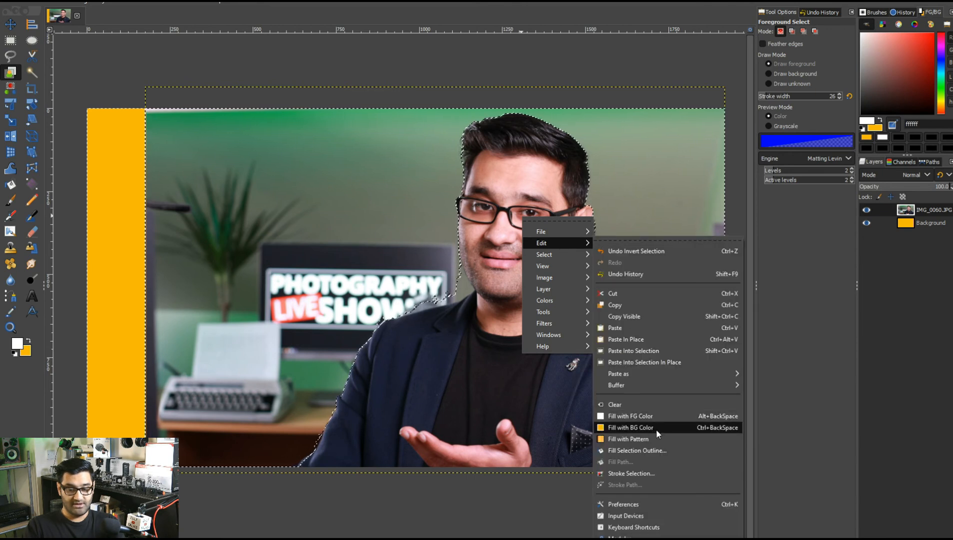
left_click(653, 409)
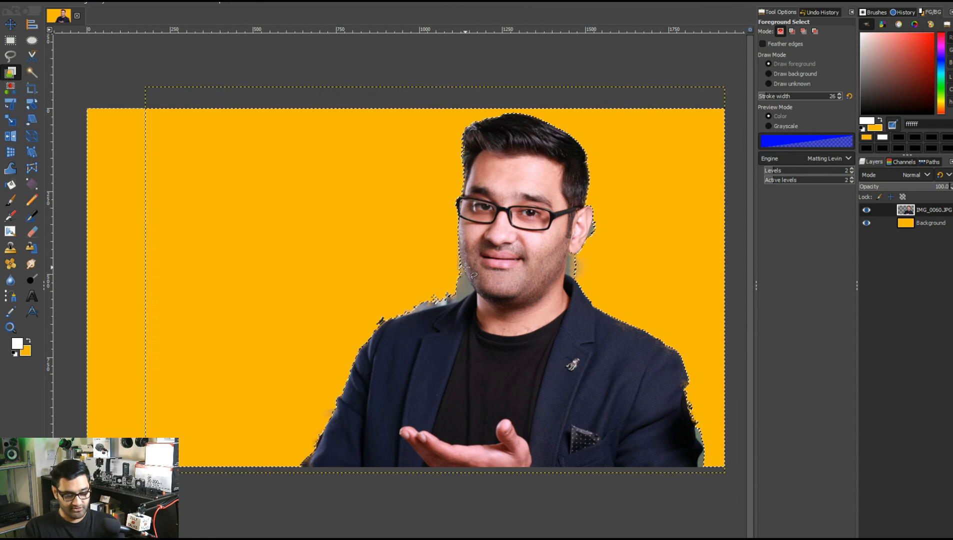
Switch to Photoshop with the original photo, close the Character panel and pick the Quick Selection Tool.
key("ctrl+t")
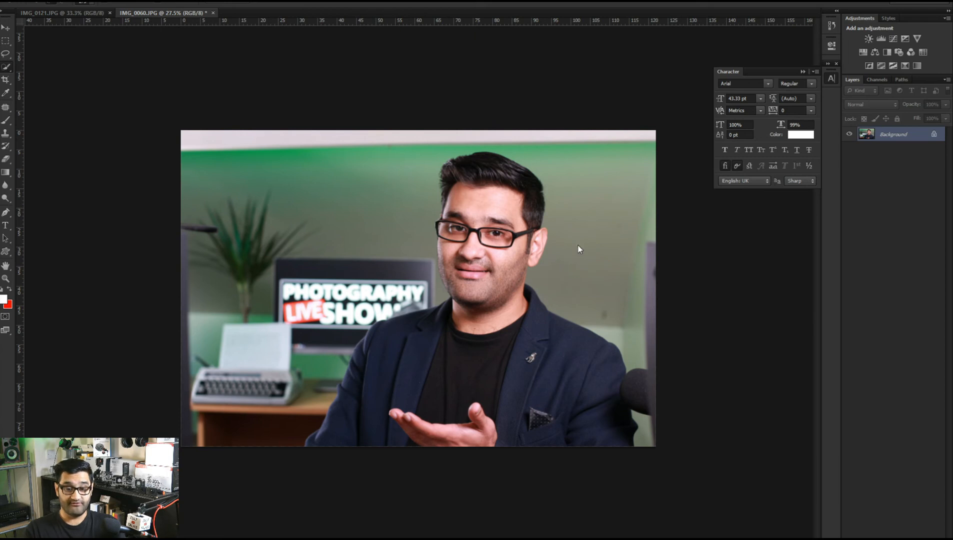
left_click(802, 73)
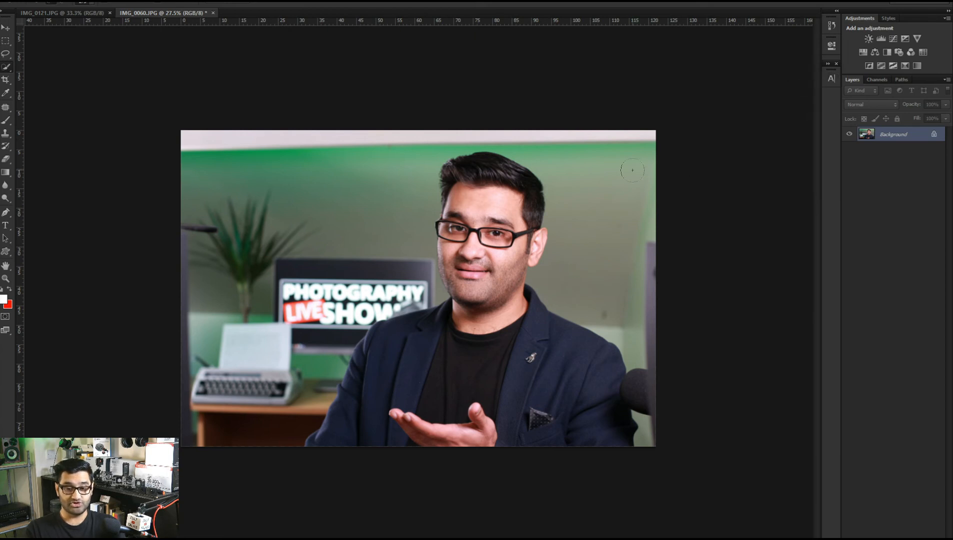
left_click(6, 70)
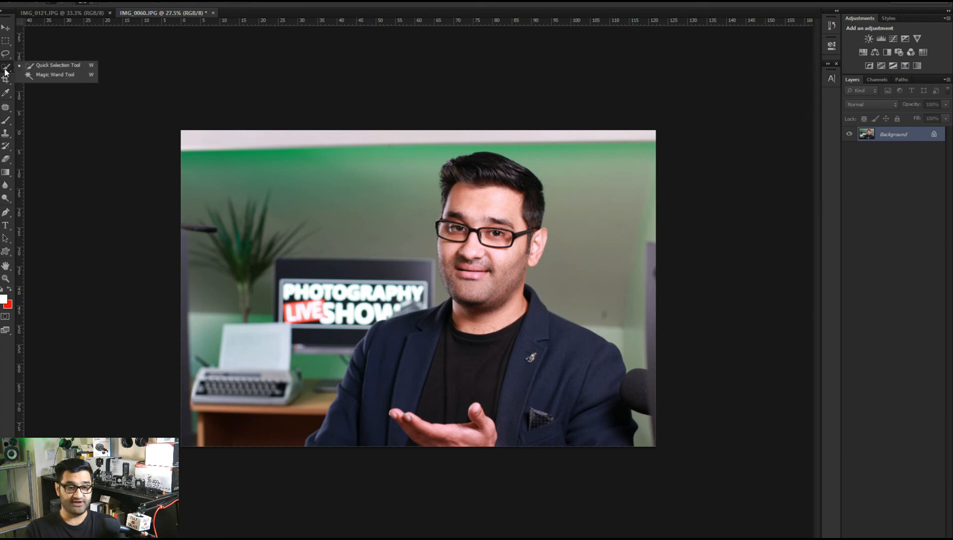
left_click(23, 69)
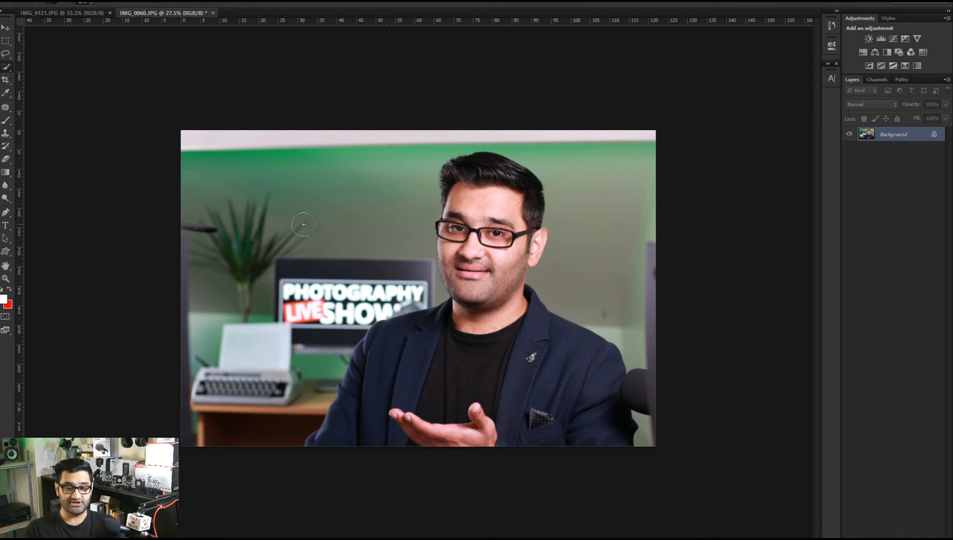
Select the person by painting over the jacket, chest, head and face with the Quick Selection Tool.
key("ctrl+plus")
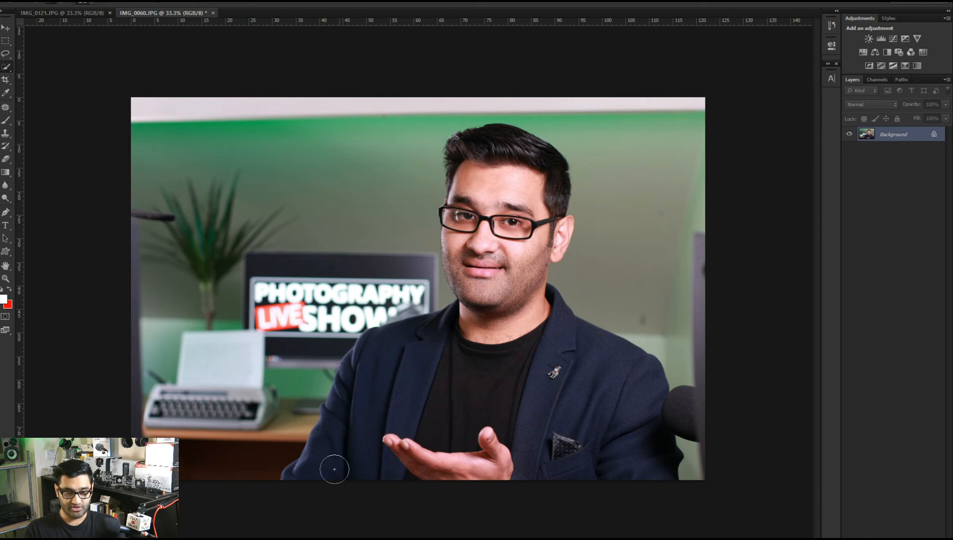
mouse_move(316, 472)
left_mouse_down()
mouse_move(351, 410)
mouse_move(395, 368)
mouse_move(440, 357)
left_mouse_up()
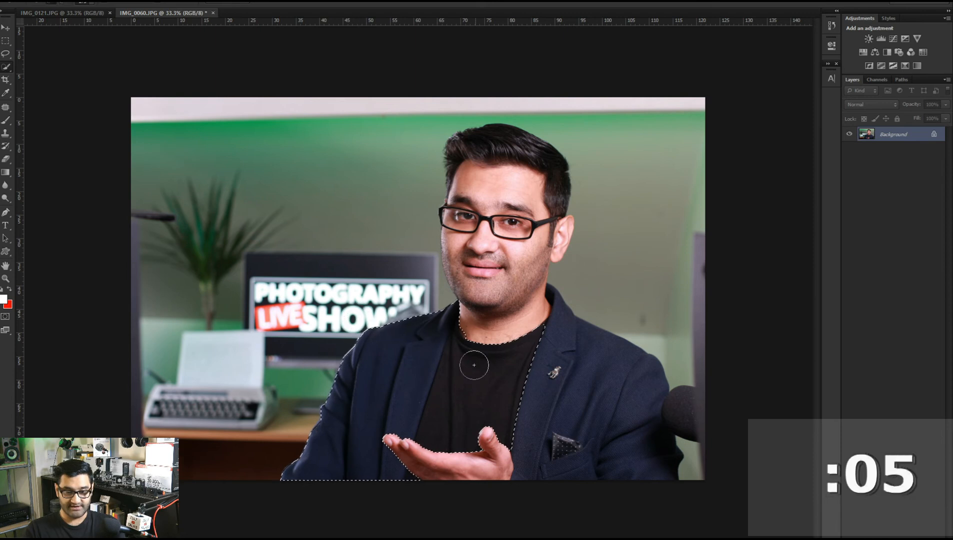
mouse_move(457, 432)
left_mouse_down()
mouse_move(558, 438)
mouse_move(632, 418)
left_mouse_up()
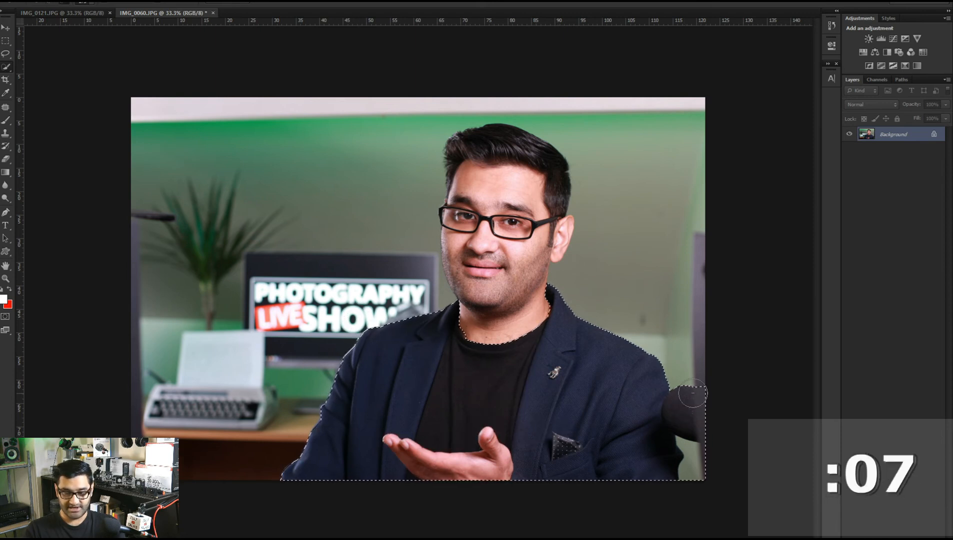
left_click(685, 426)
mouse_move(515, 339)
left_mouse_down()
mouse_move(517, 192)
mouse_move(505, 162)
mouse_move(554, 226)
left_mouse_up()
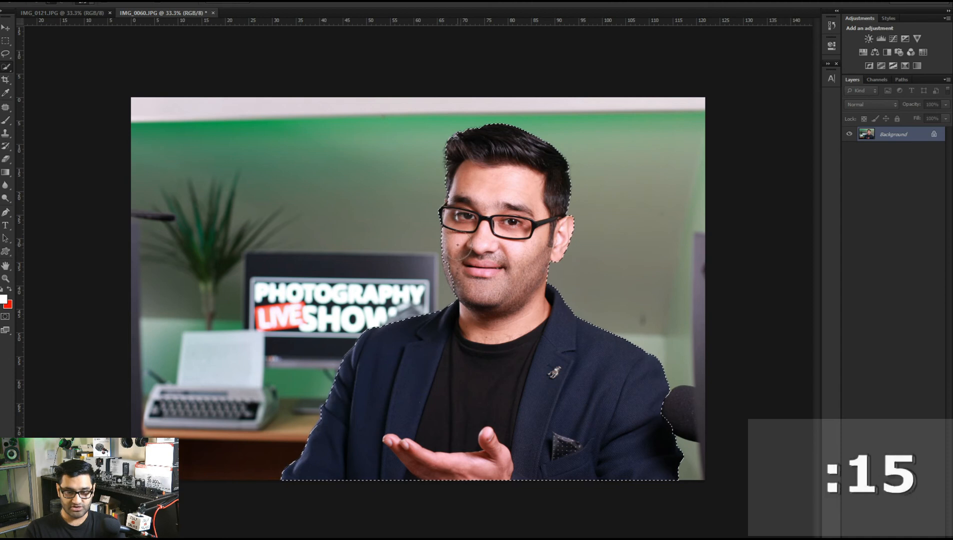
left_click_drag(455, 260, 467, 275)
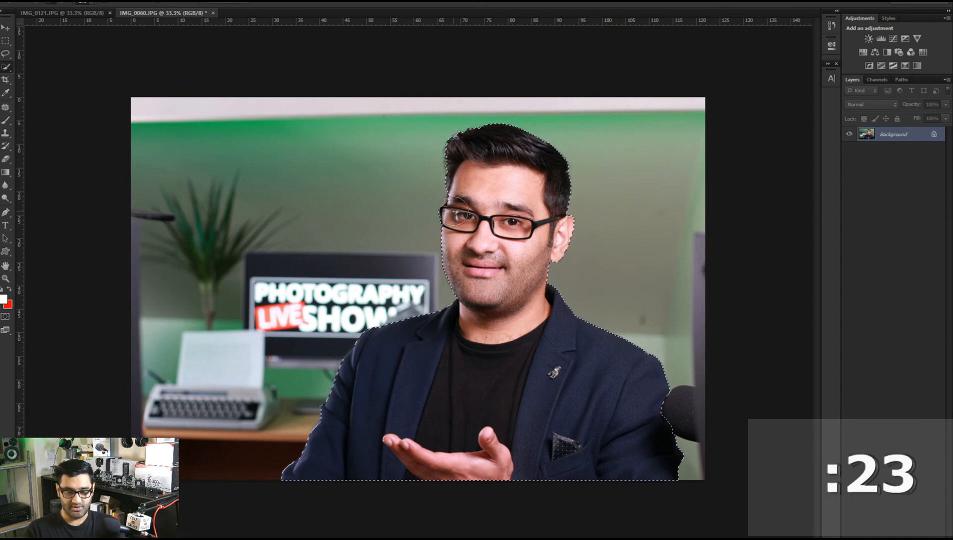
Refine the selection edge with radius 1.2 px, smooth 11 and feather 1.0 px, then apply it.
left_click(230, 4)
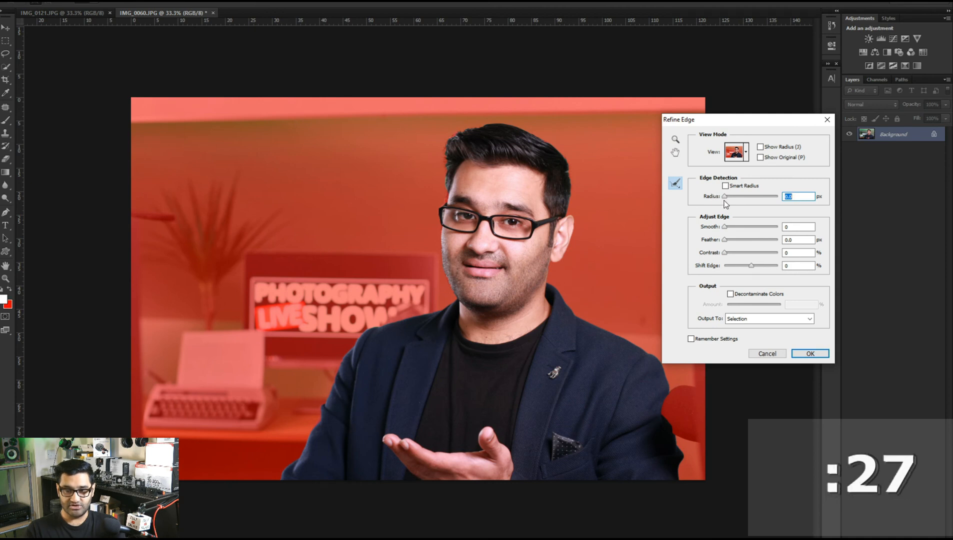
left_click_drag(725, 197, 727, 240)
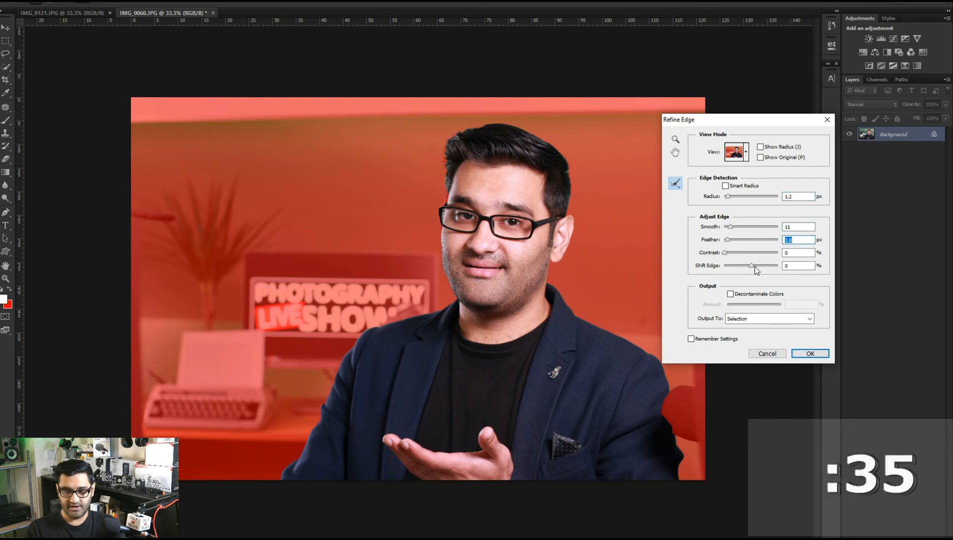
left_click(751, 266)
left_click_drag(750, 268, 751, 268)
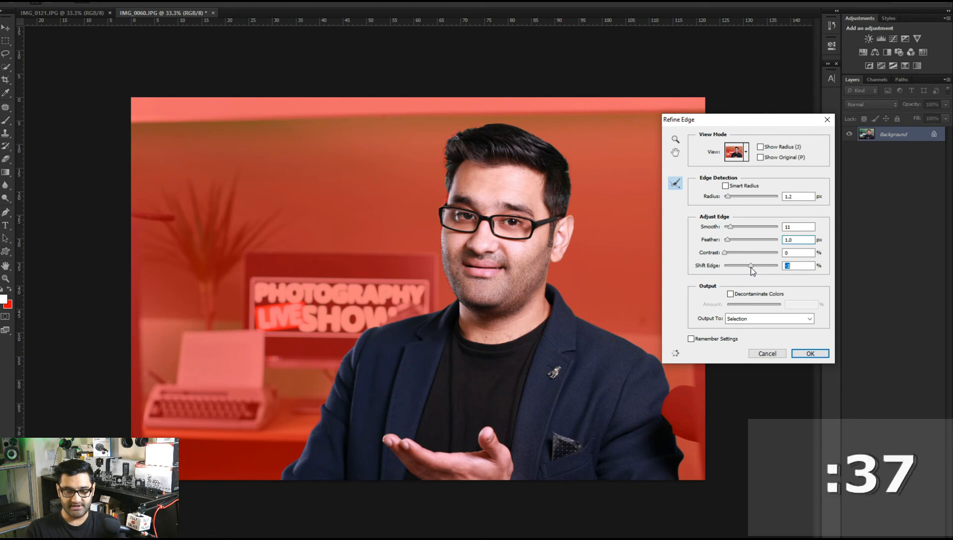
left_click(809, 354)
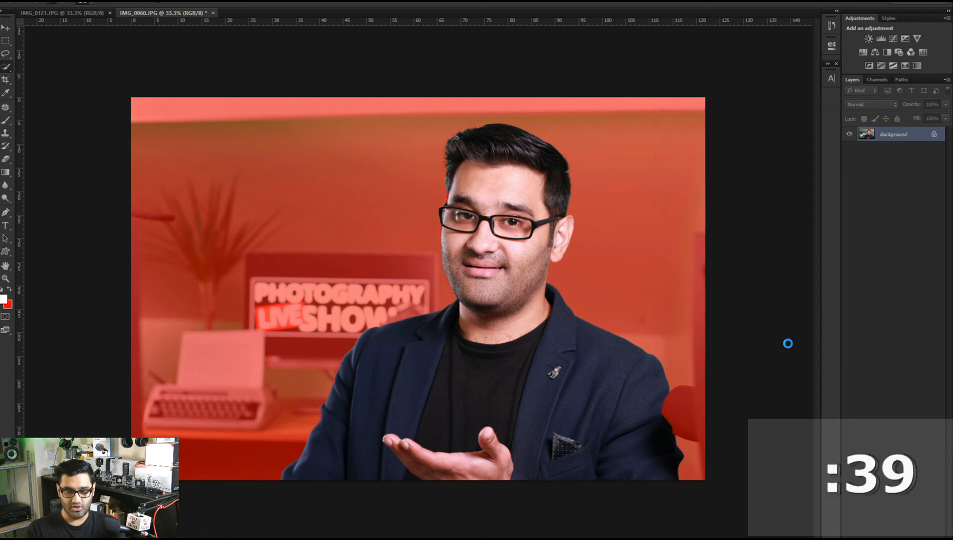
Copy the selected person to a new layer and hide the background layer.
key("ctrl+j")
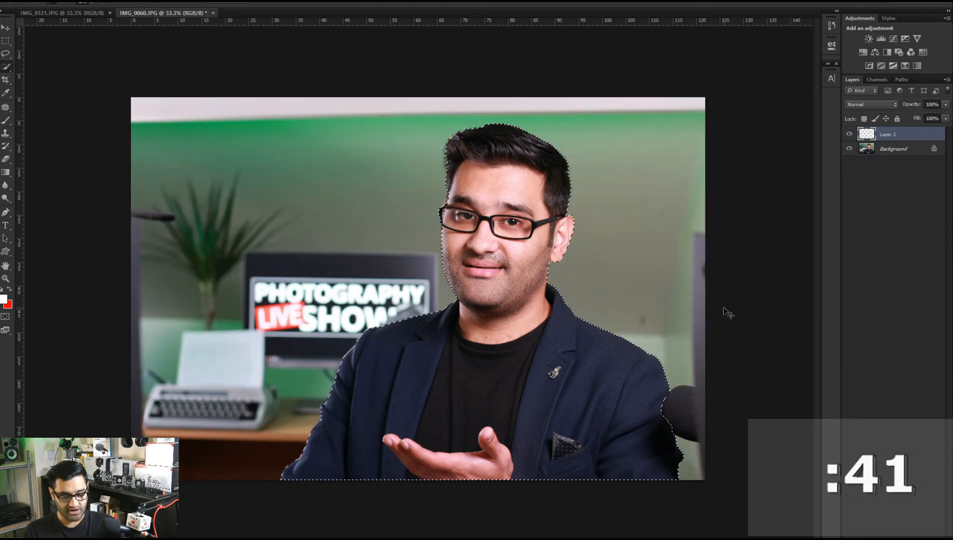
left_click(849, 150)
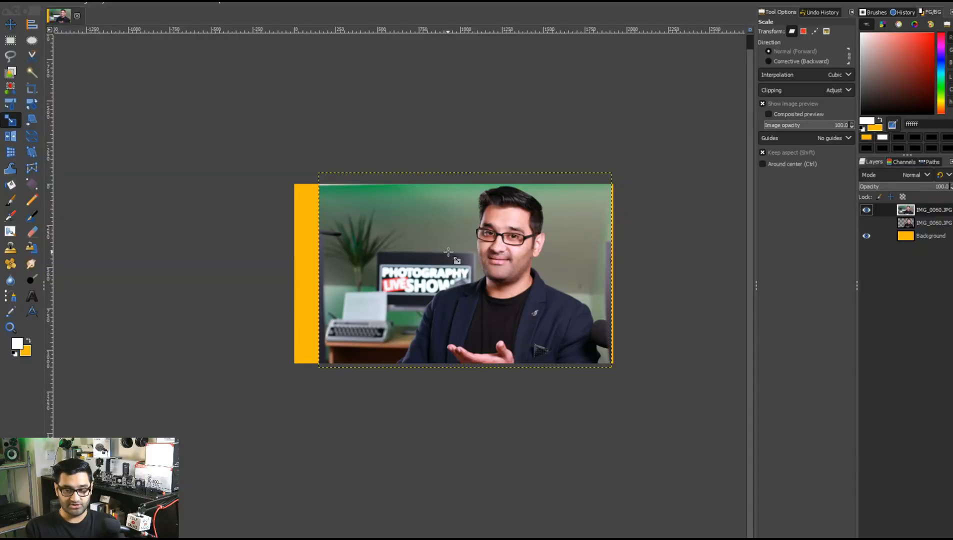
Back in GIMP, choose Free Select and trace the person's outline from the lower jacket up the shoulder to the neck.
left_click(9, 58)
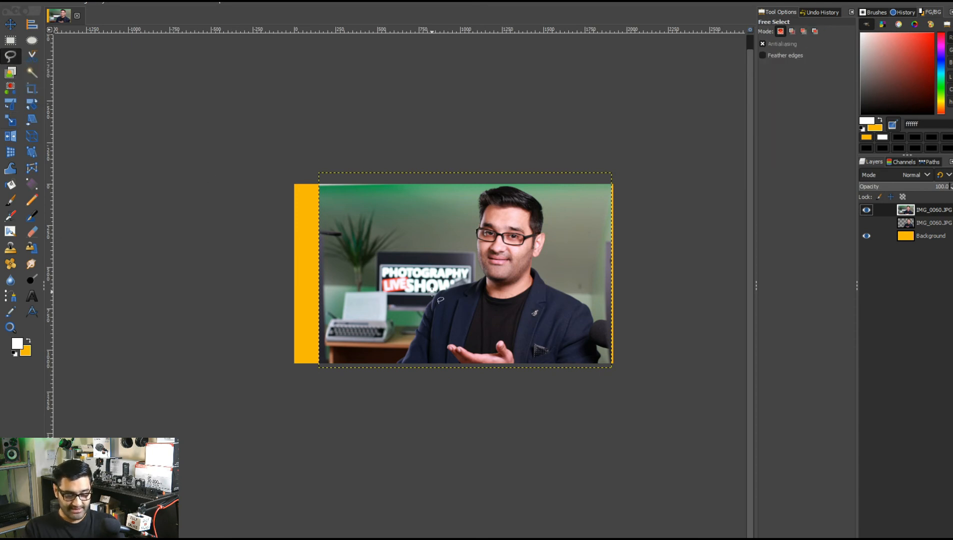
scroll(429, 291, "up", 4)
scroll(429, 291, "down", 3)
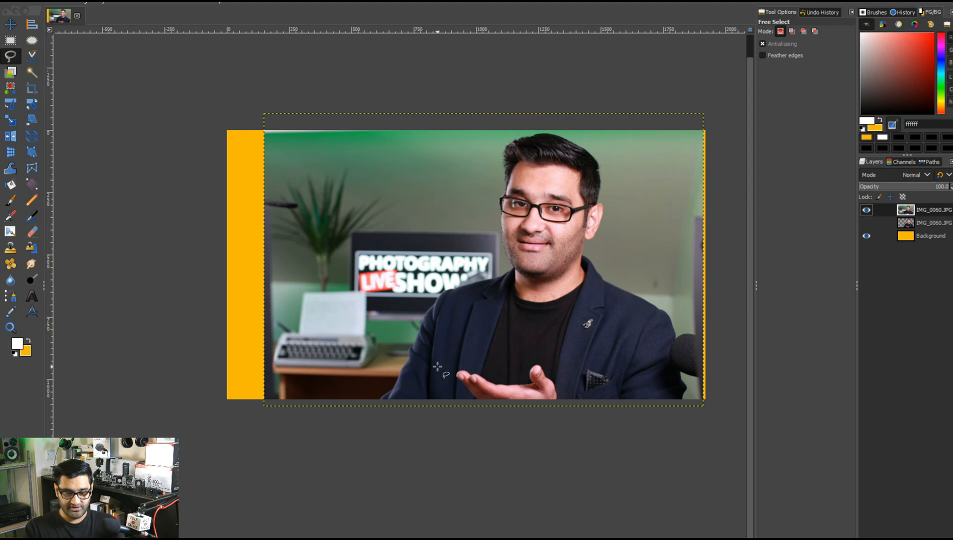
scroll(400, 380, "up", 2)
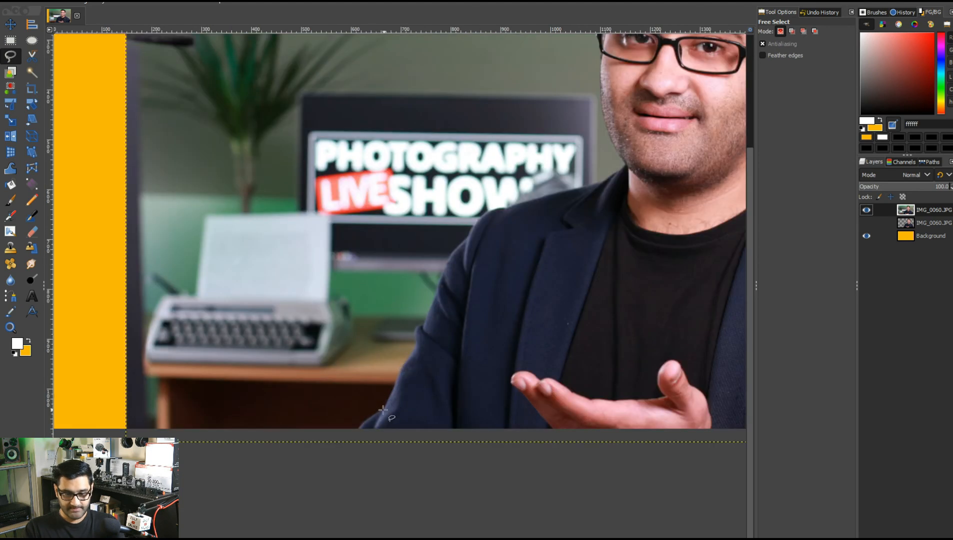
mouse_move(358, 427)
left_mouse_down()
mouse_move(407, 379)
mouse_move(409, 353)
left_mouse_up()
left_click(410, 353)
left_click(416, 347)
left_click(416, 333)
left_click(423, 325)
left_click(445, 270)
left_click(471, 229)
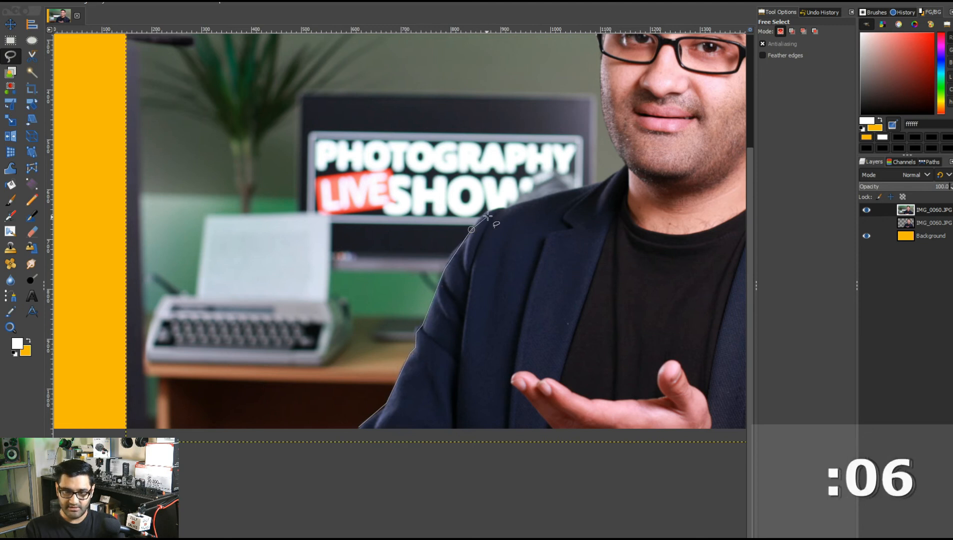
left_click(491, 208)
left_click(519, 205)
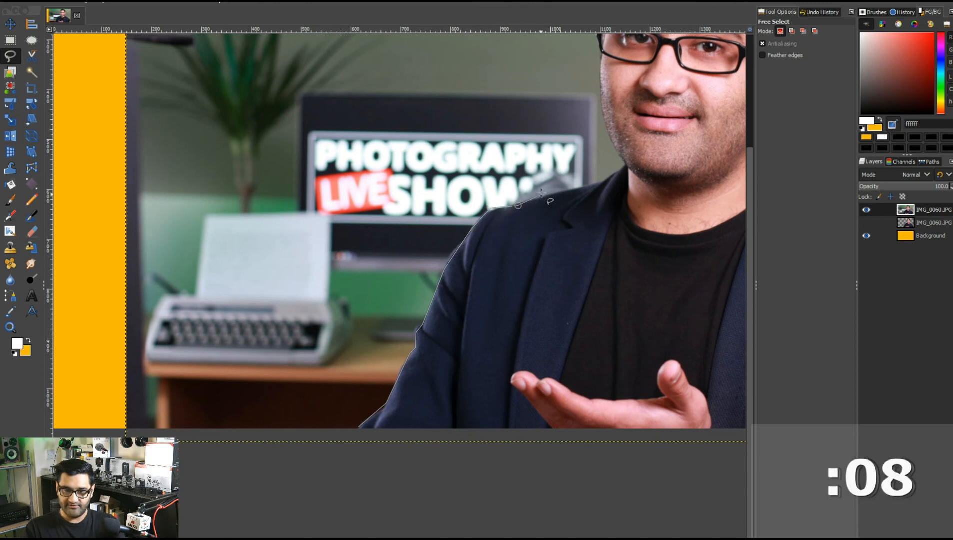
left_click(592, 183)
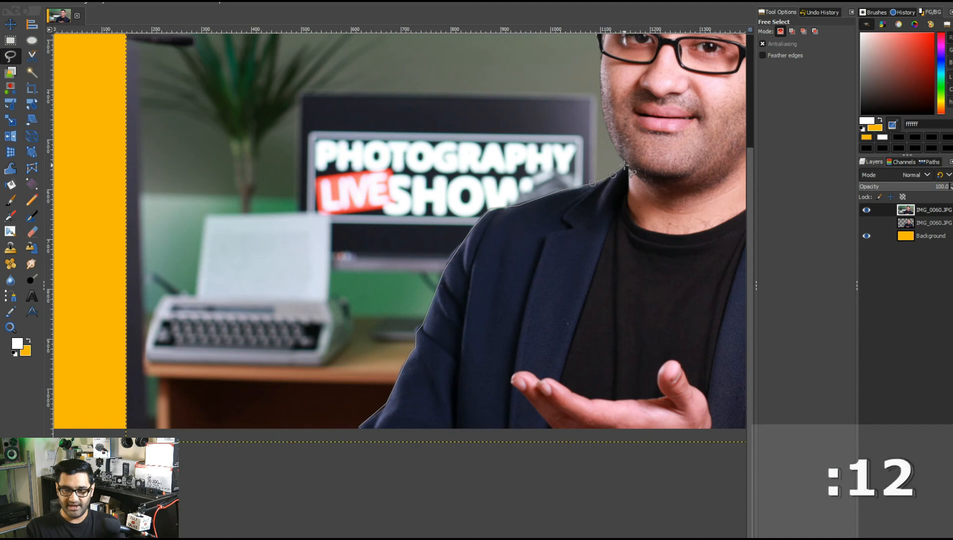
left_click(623, 155)
left_click(601, 109)
left_click(600, 77)
Continue the Free Select outline along the side of the face and over the top of the hair.
mouse_move(599, 76)
left_mouse_down()
mouse_move(531, 148)
mouse_move(472, 236)
mouse_move(391, 270)
left_mouse_up()
left_click(393, 248)
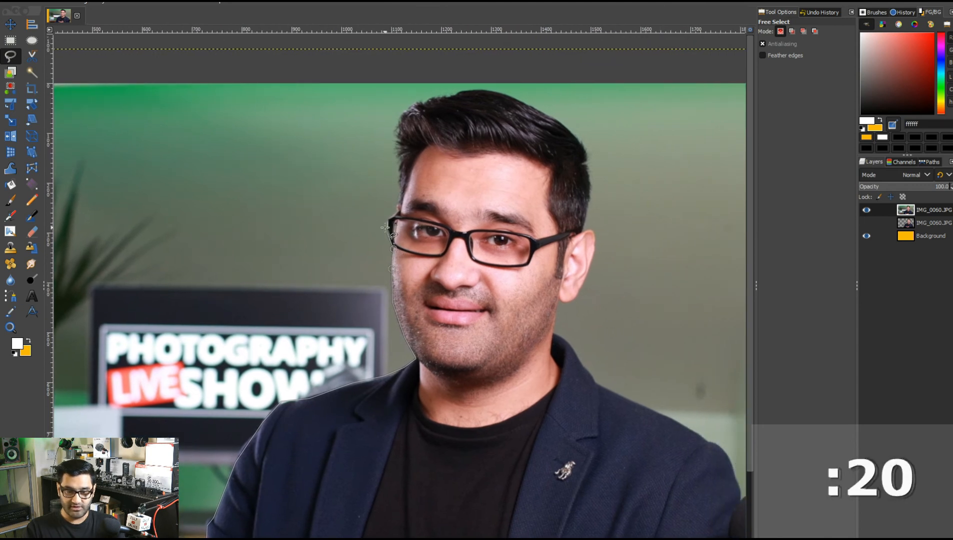
left_click(388, 229)
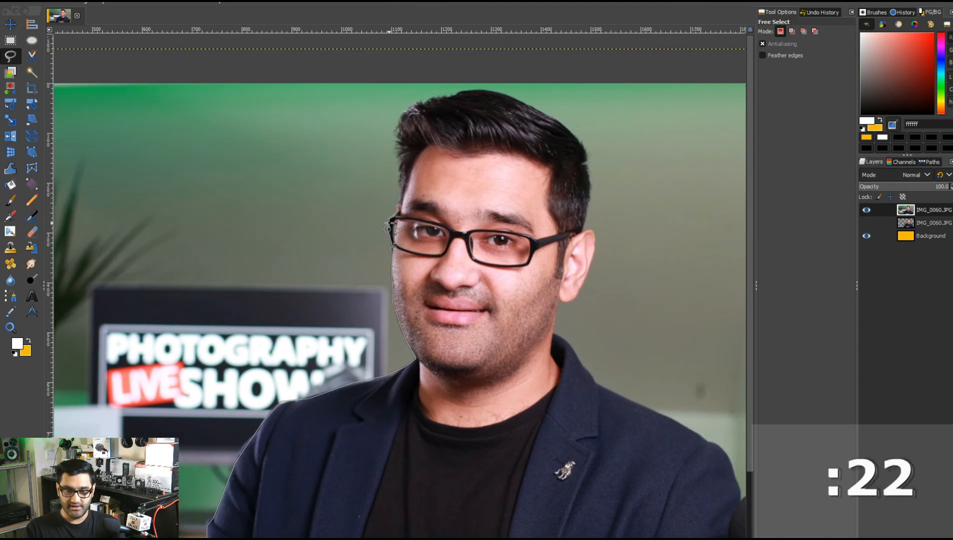
left_click(388, 219)
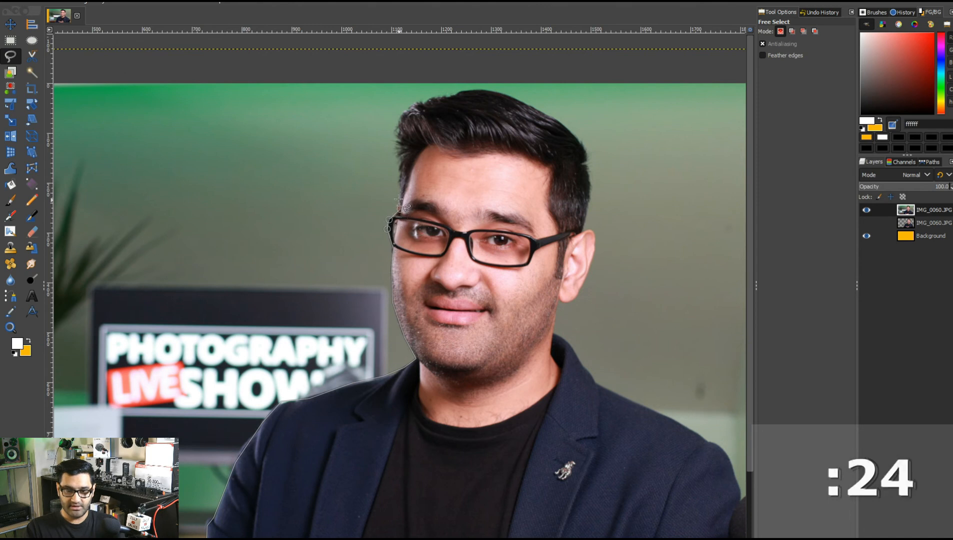
left_click(398, 171)
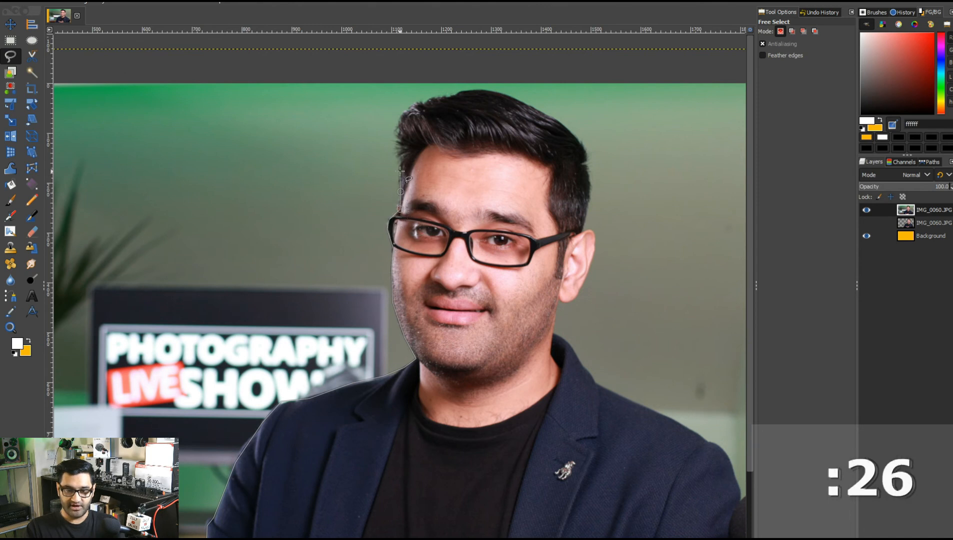
left_click(398, 152)
left_click(411, 109)
left_click(428, 102)
left_click(451, 94)
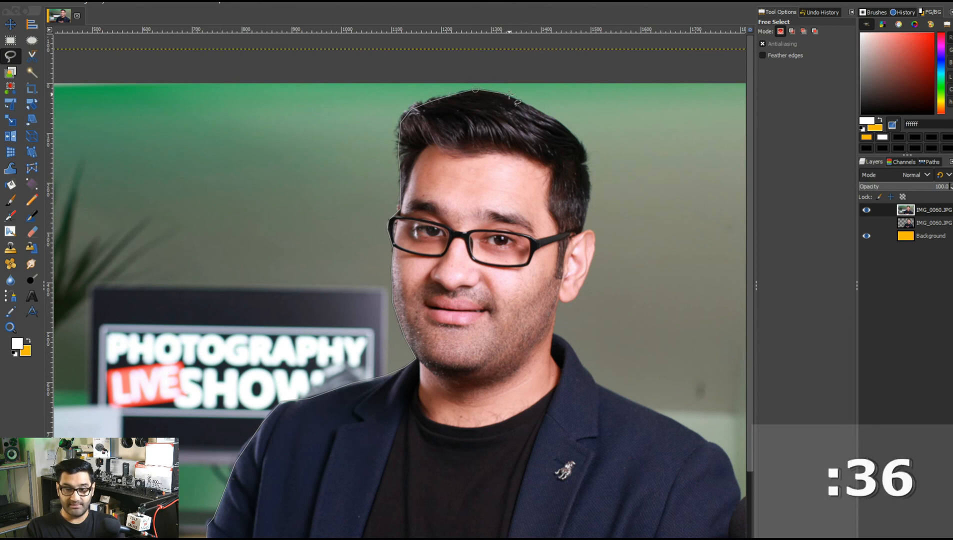
left_click(542, 111)
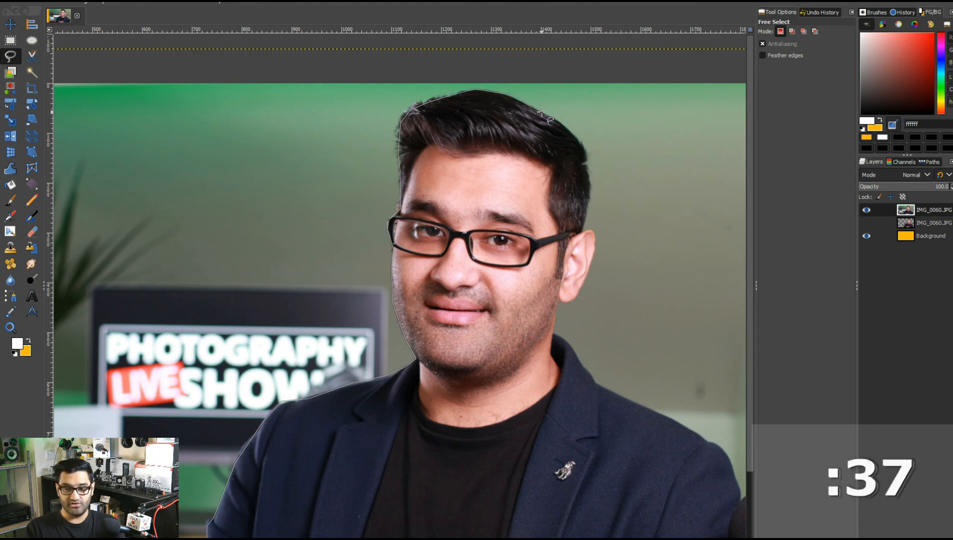
left_click(571, 131)
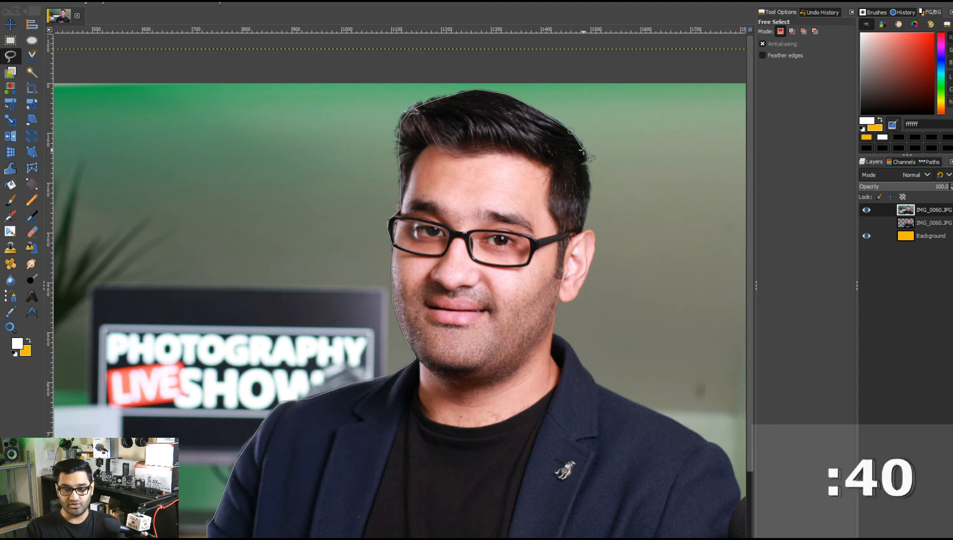
Continue the Free Select outline down the right side of the hair, around the ear and down to the neck.
left_click(585, 150)
left_click(586, 163)
left_click(590, 178)
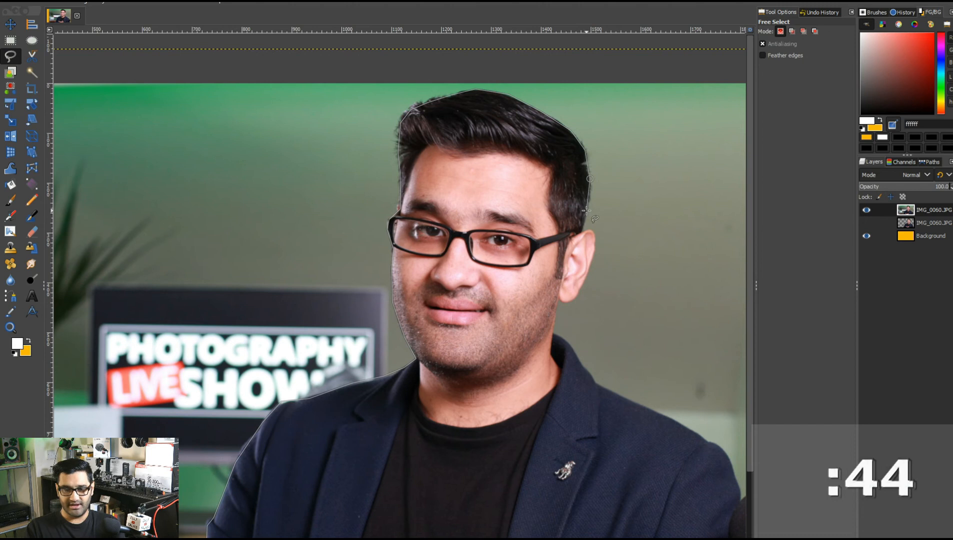
left_click(580, 228)
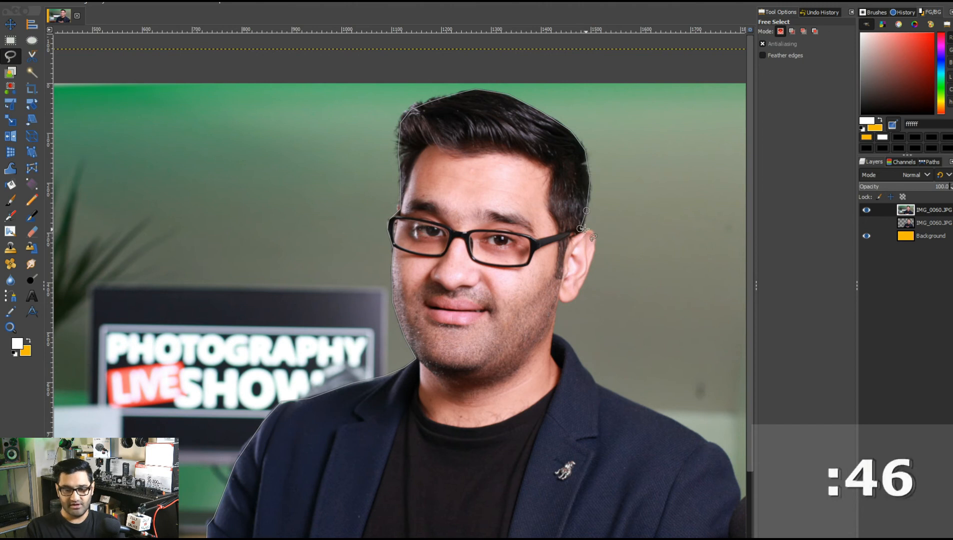
left_click(588, 229)
left_click(596, 234)
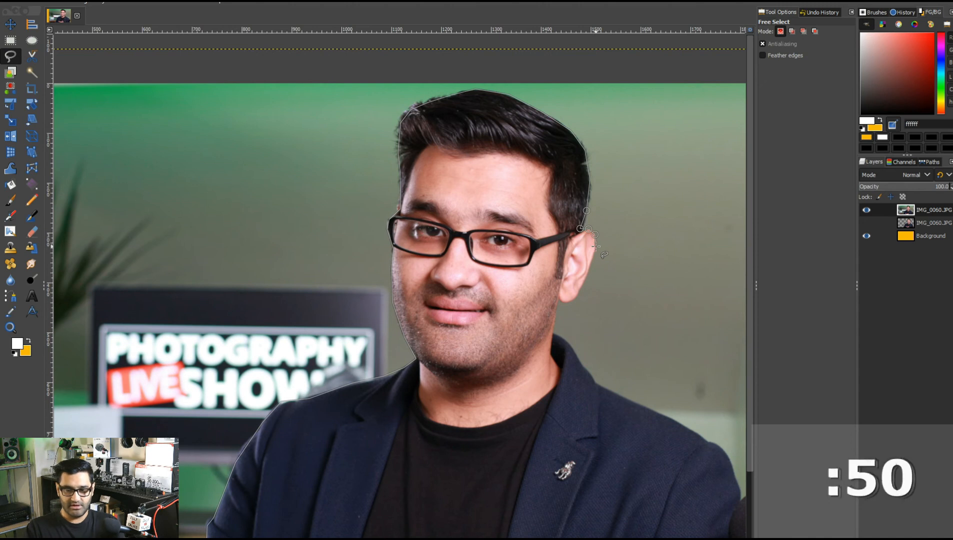
left_click(582, 287)
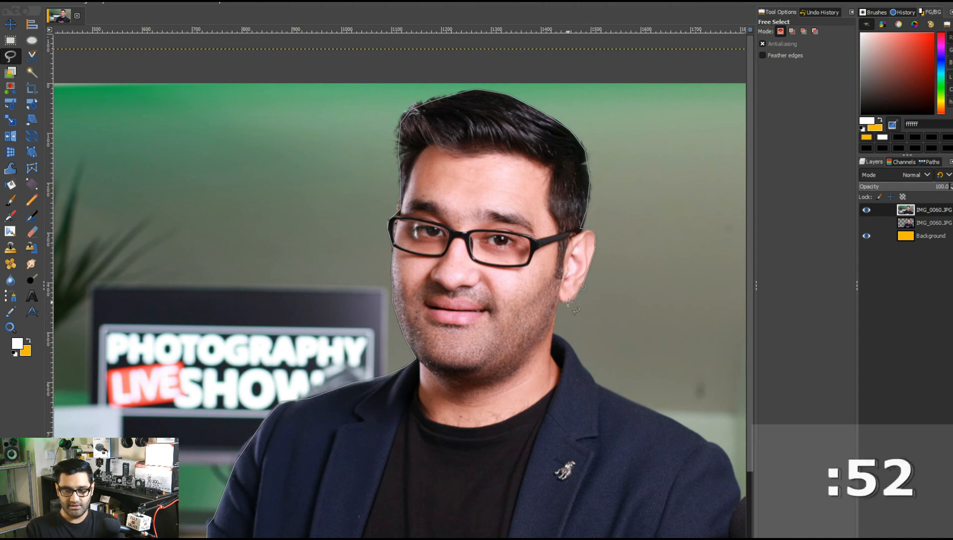
left_click(570, 305)
left_click(559, 300)
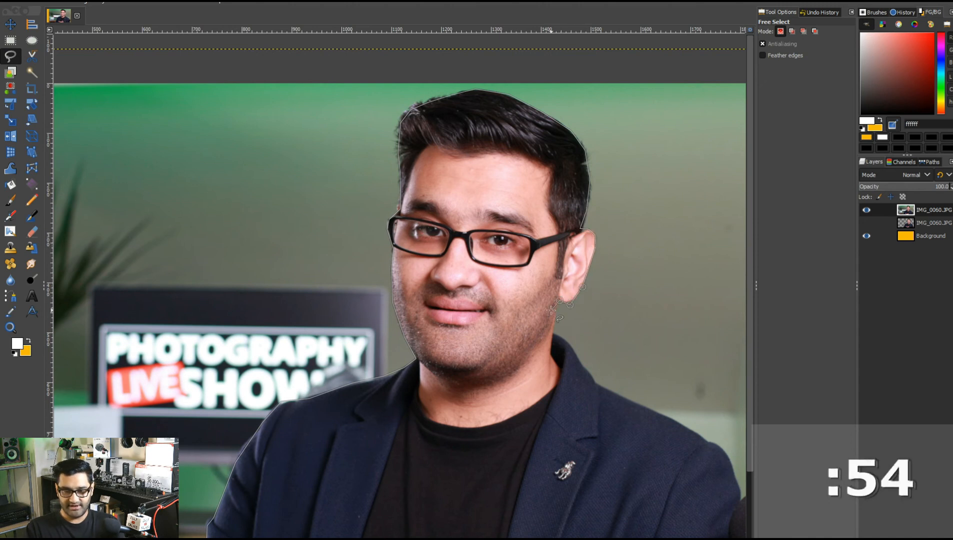
left_click(554, 322)
scroll(555, 322, "down", 2)
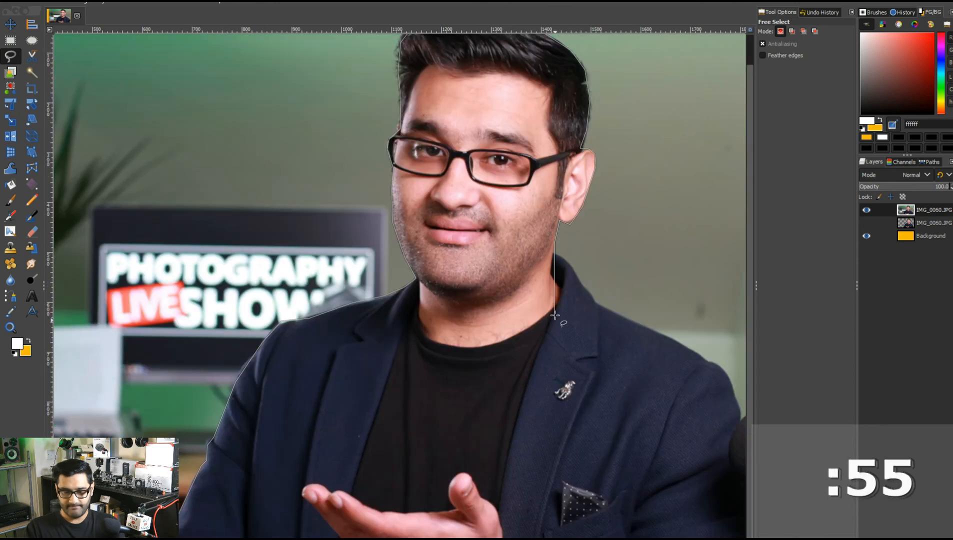
Continue the outline along the shoulder and the jacket's right side to the bottom edge, then close it at the starting point.
left_click(554, 253)
left_click_drag(570, 258, 374, 206)
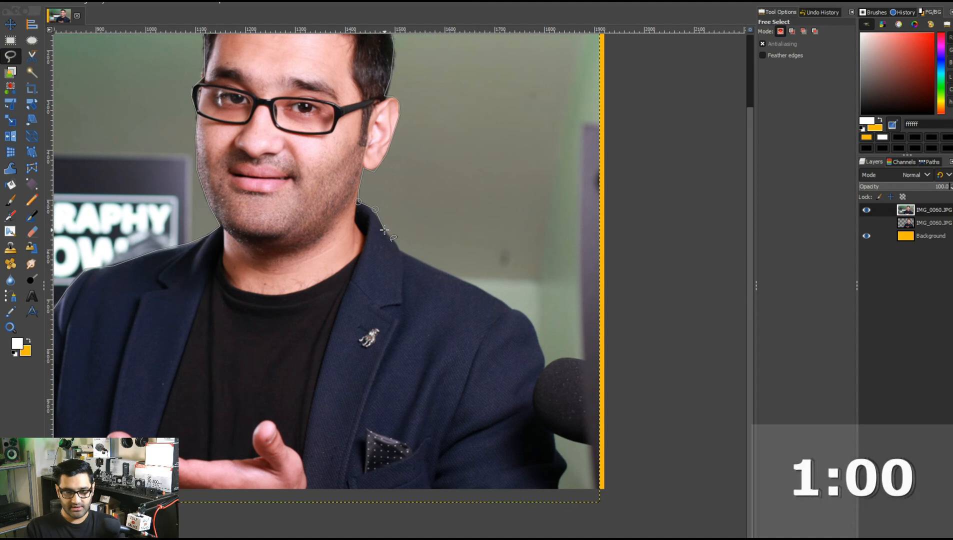
left_click(404, 250)
left_click(420, 261)
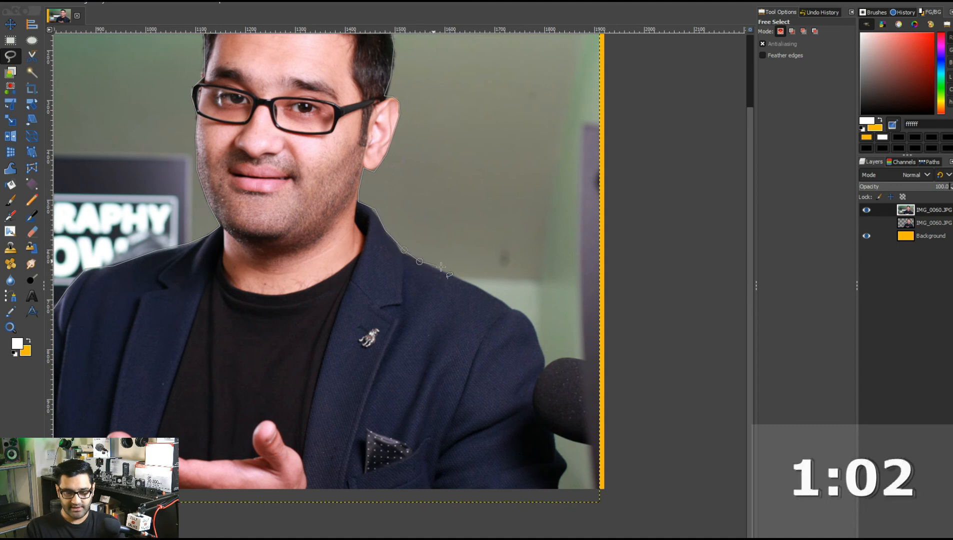
left_click(503, 304)
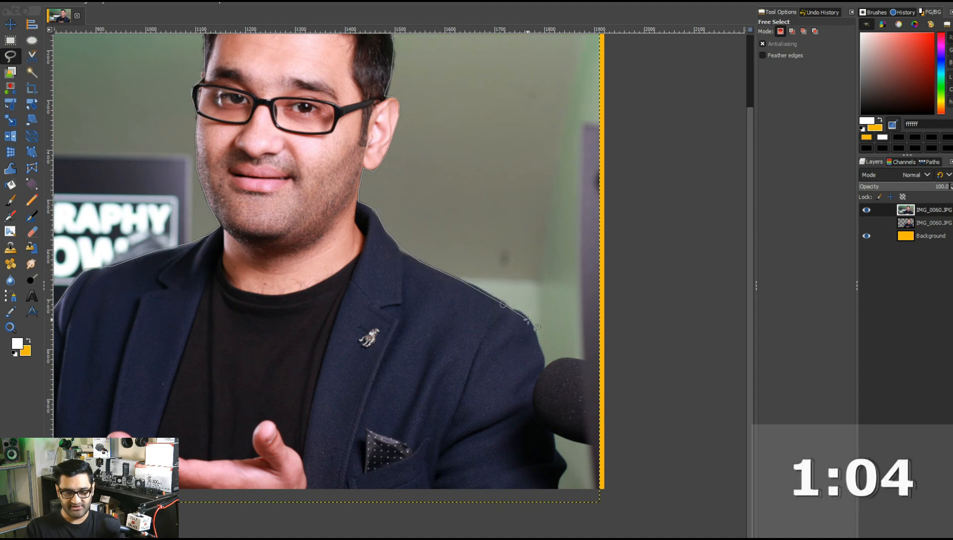
left_click(544, 350)
left_click(544, 370)
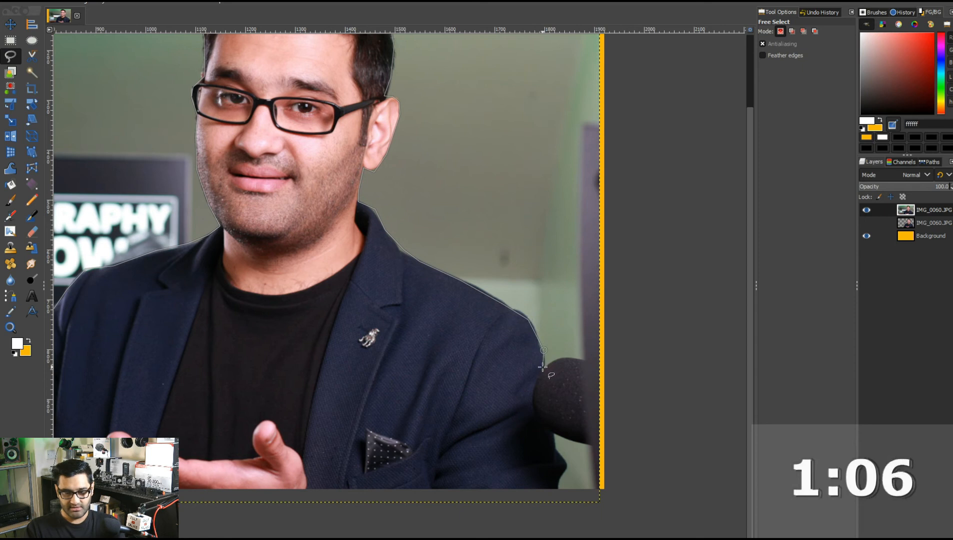
left_click(548, 435)
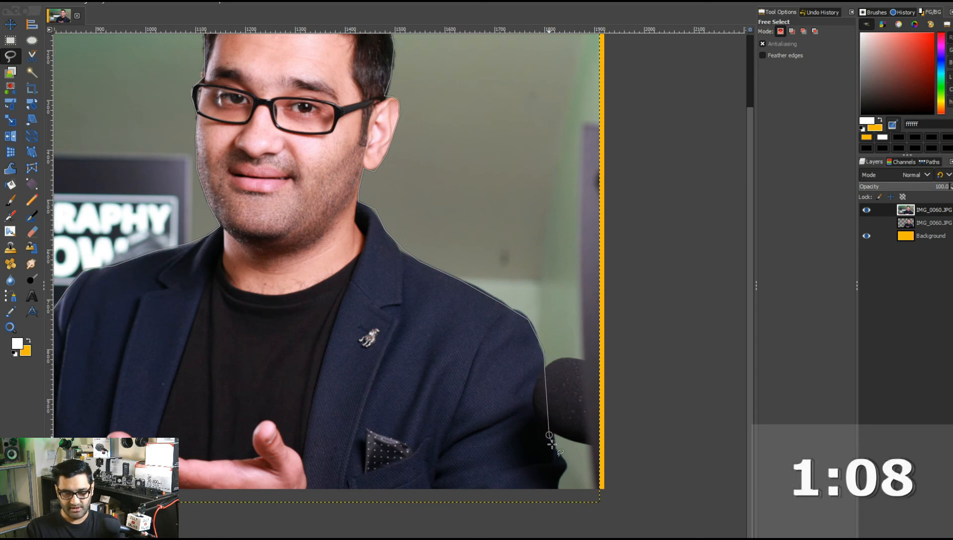
left_click(556, 452)
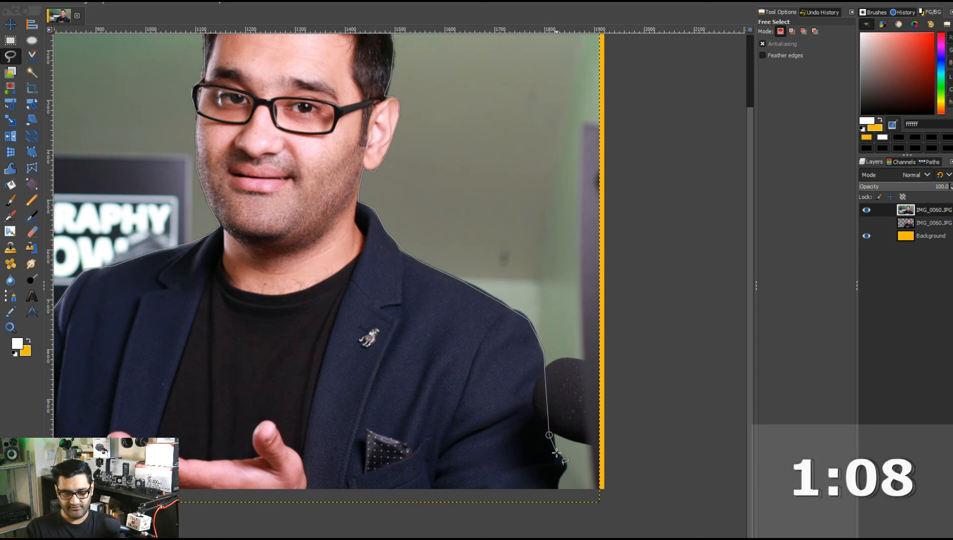
left_click(553, 490)
scroll(415, 494, "up", 1)
scroll(427, 479, "left", 4)
scroll(428, 479, "down", 2)
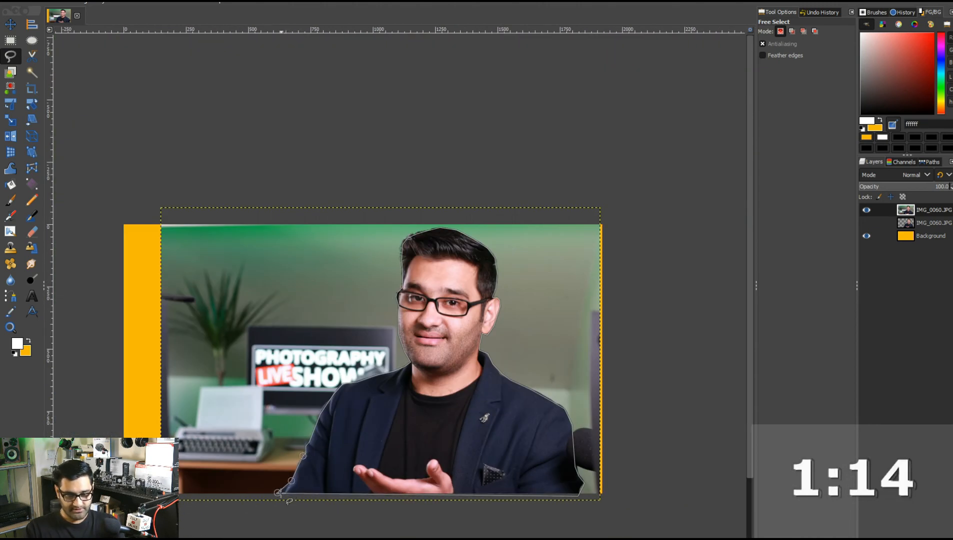
left_click(278, 493)
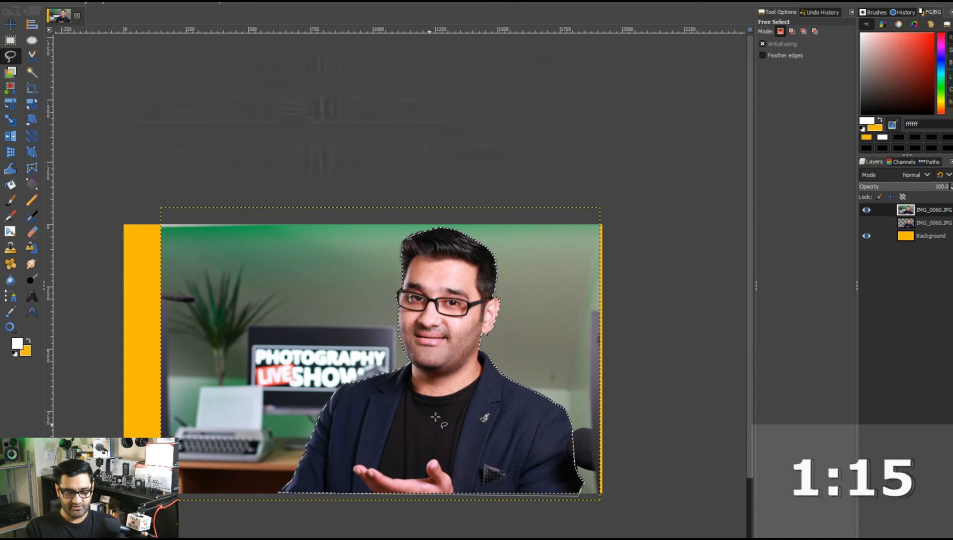
Switch to the Move tool and invert the selection so the background around the person is selected.
right_click(446, 359)
left_click(445, 357)
left_click(11, 25)
left_click(23, 3)
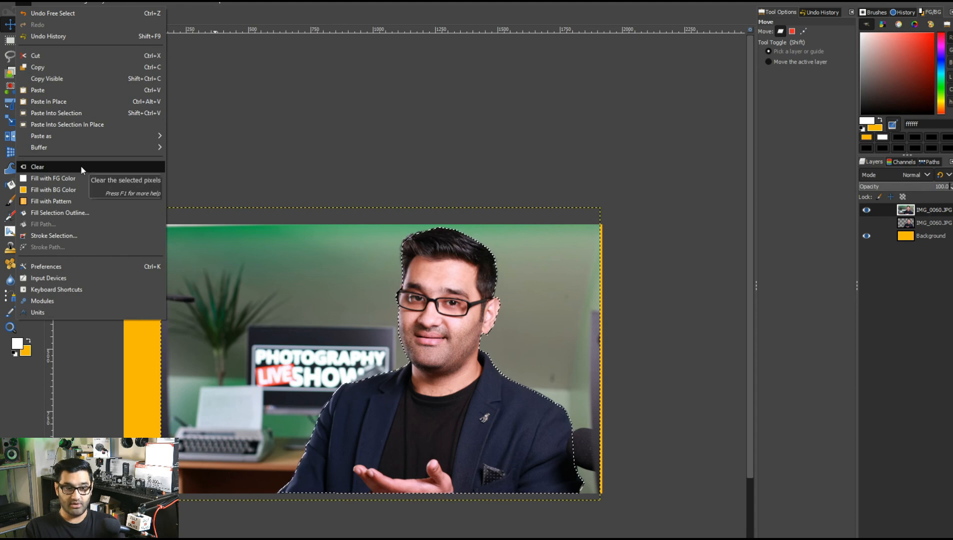
mouse_move(58, 6)
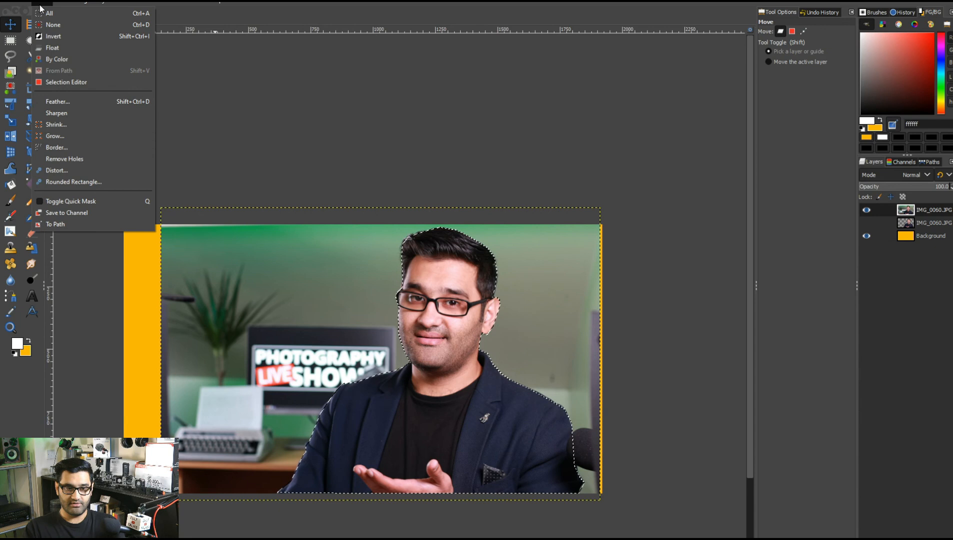
left_click(60, 36)
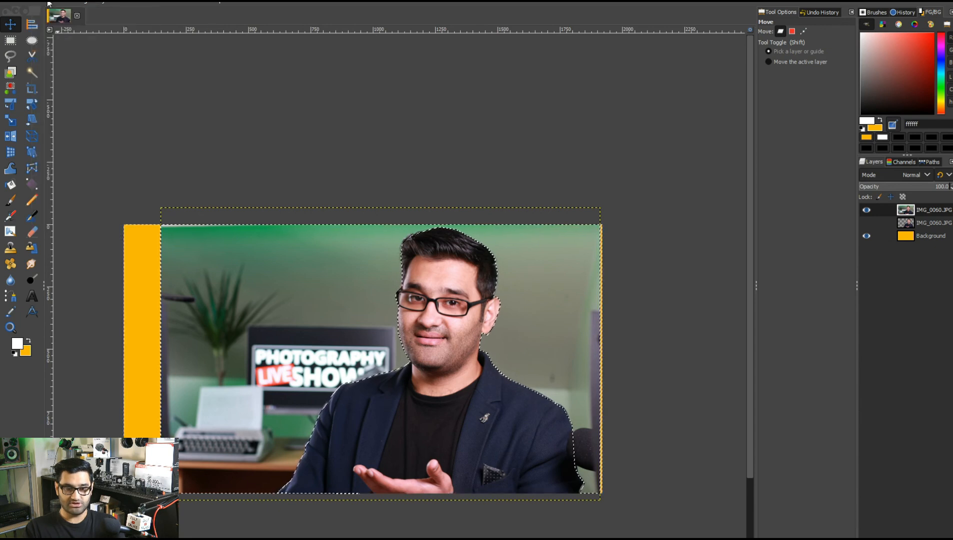
Fill the selected background with the yellow background colour and remove the selection.
left_click(27, 5)
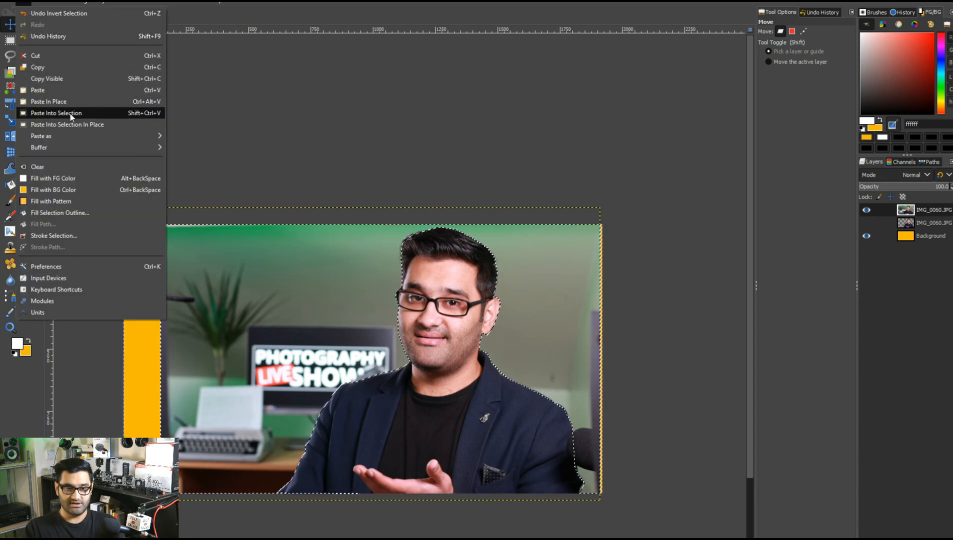
left_click(74, 175)
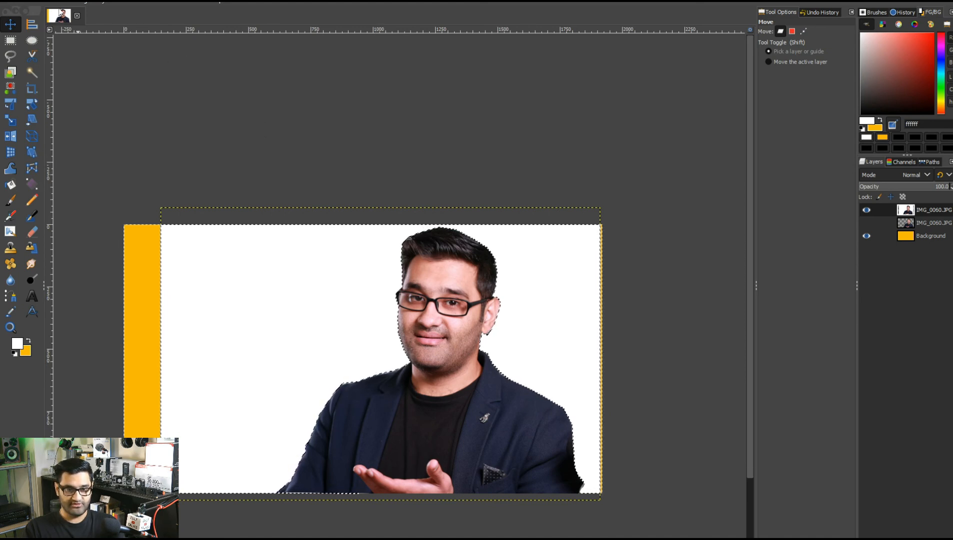
left_click(28, 5)
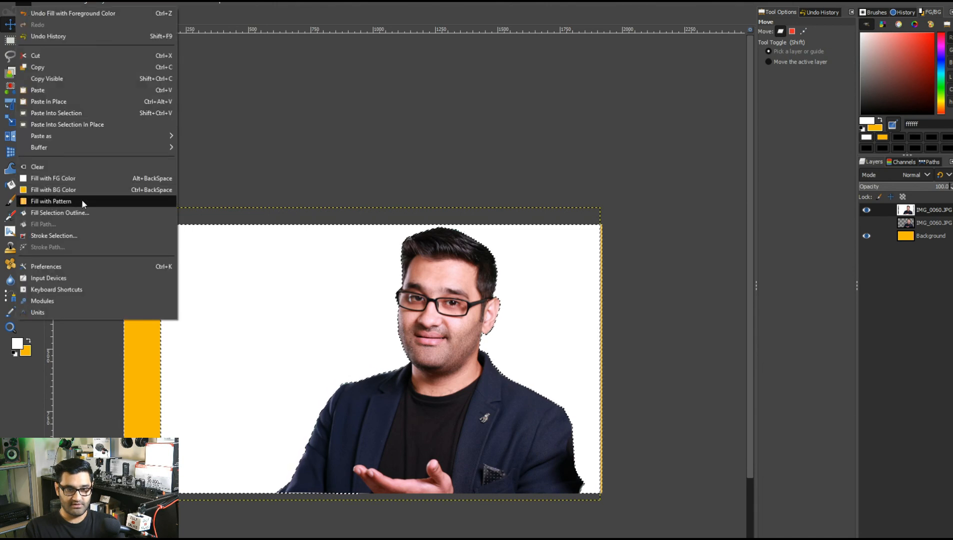
left_click(91, 189)
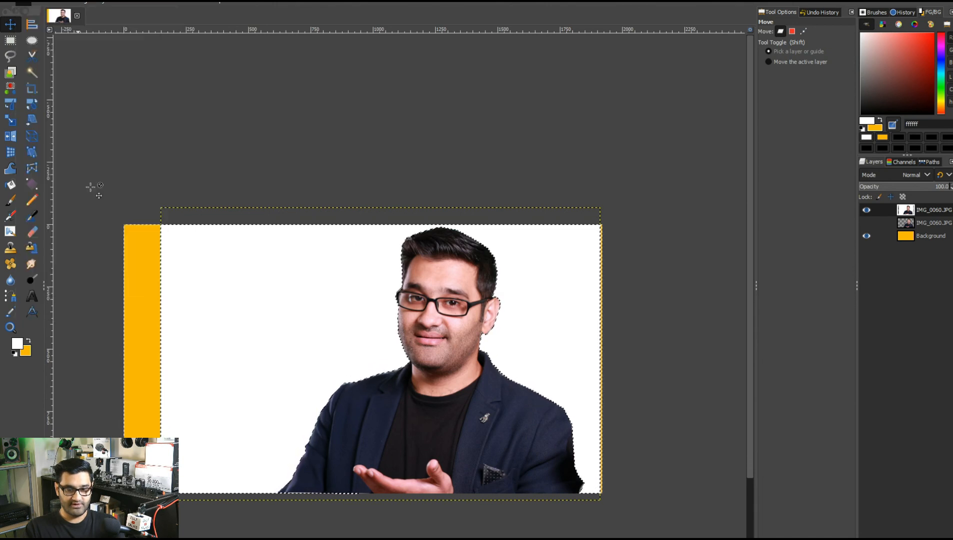
key("ctrl+shift+a")
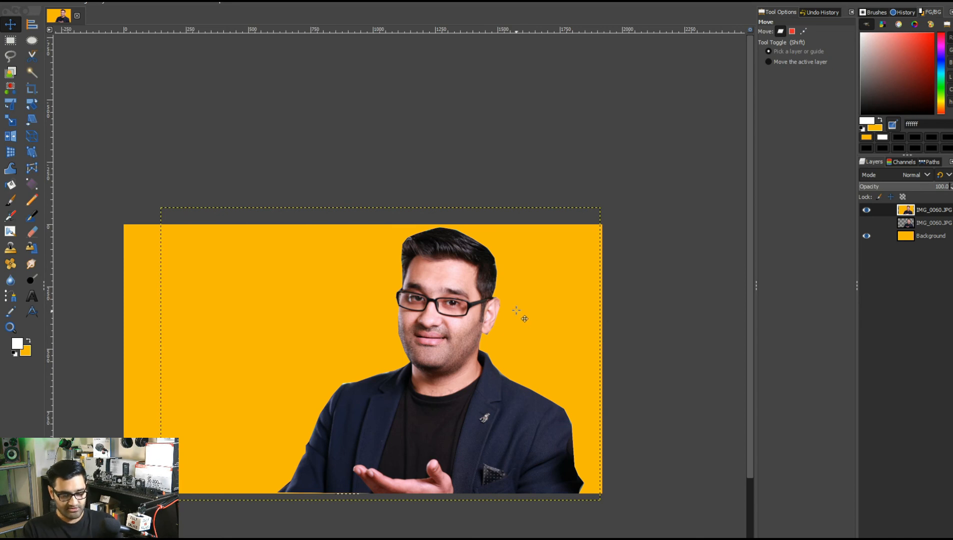
Zoom in to inspect the cutout's hair edge, then toggle the cutout layers' visibility to compare the results.
scroll(500, 311, "up", 3)
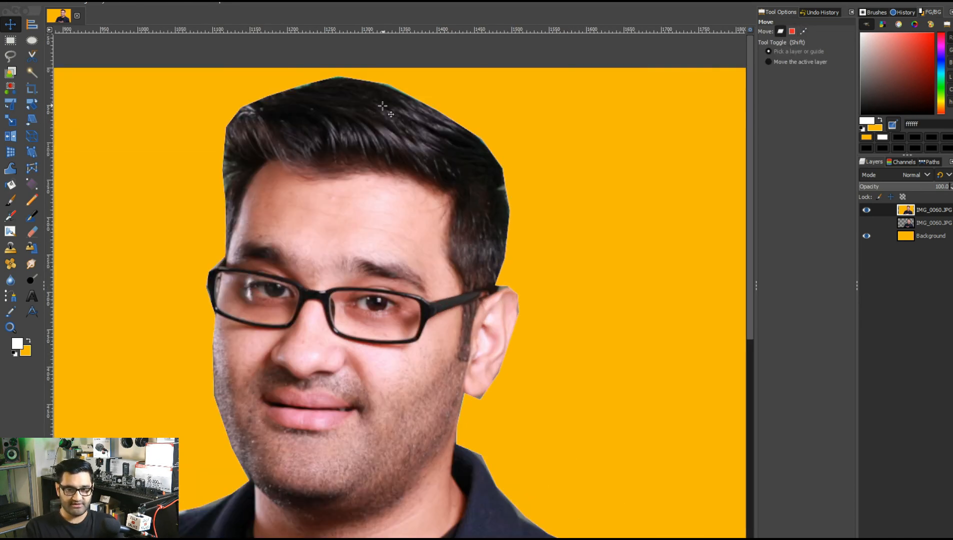
scroll(382, 104, "up", 2)
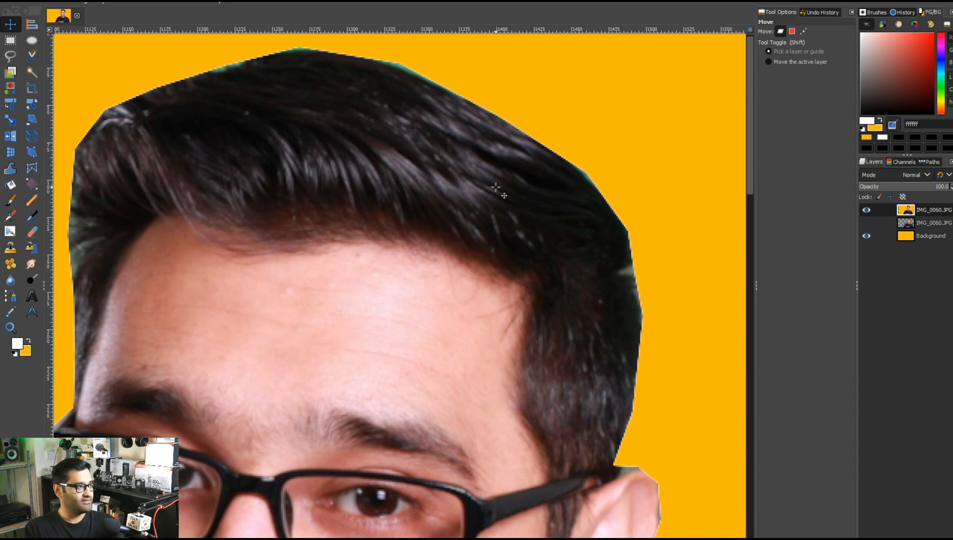
scroll(505, 190, "down", 5)
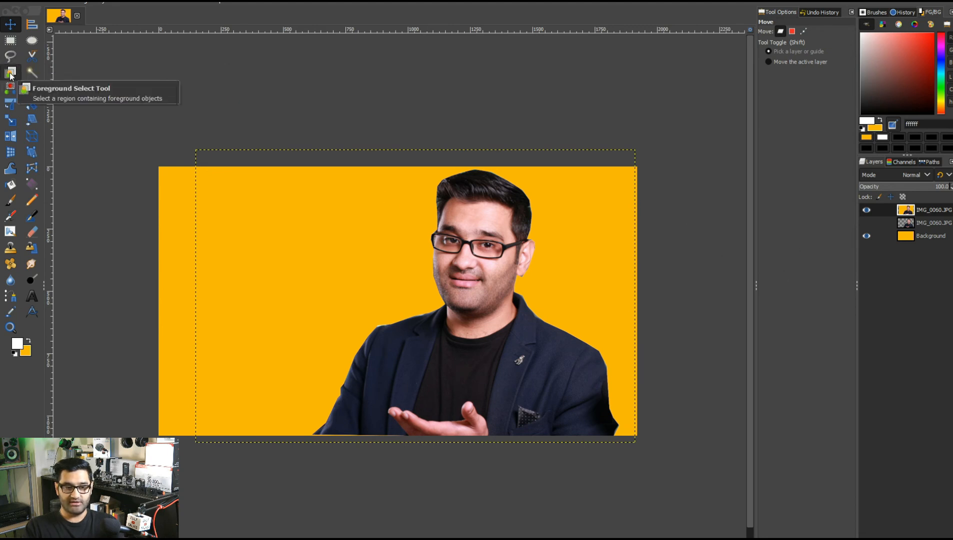
left_click(866, 209)
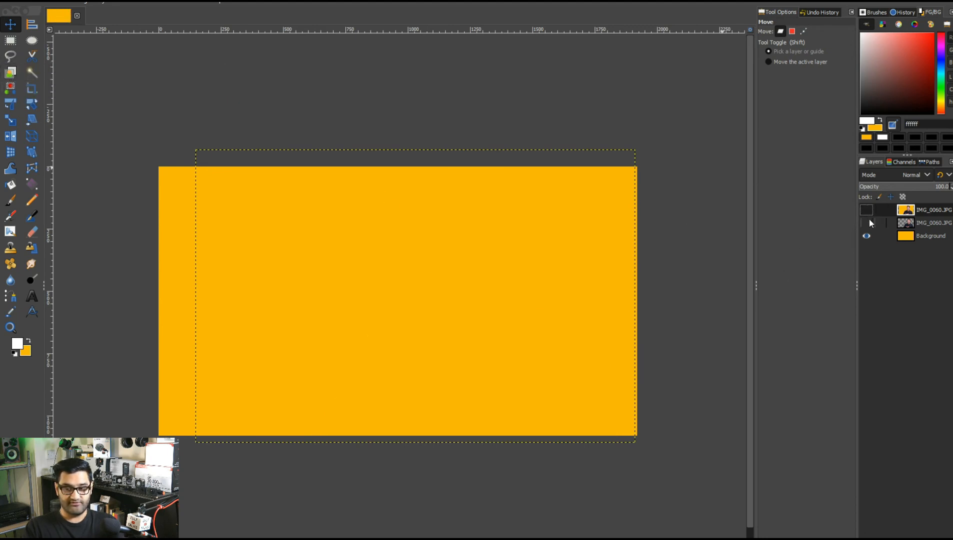
left_click(867, 222)
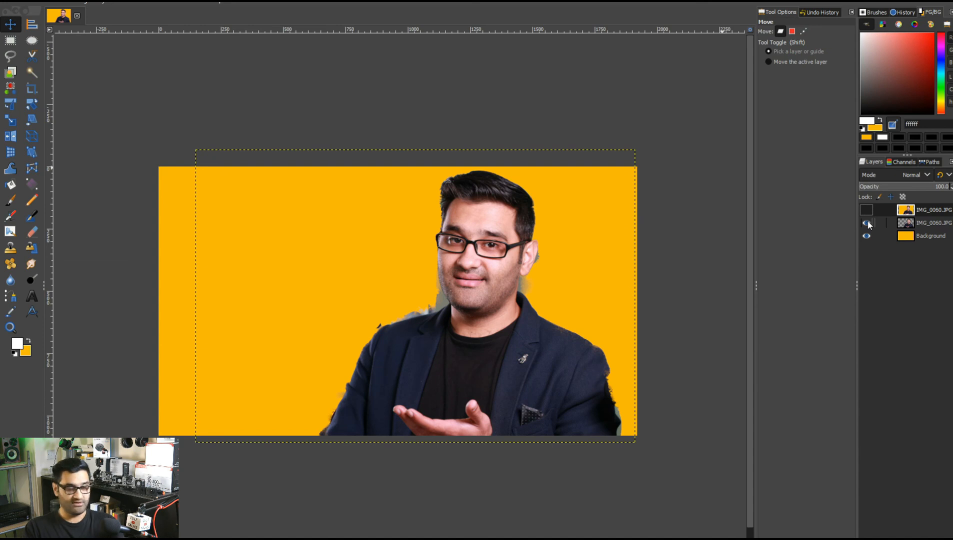
left_click(866, 223)
left_click(866, 209)
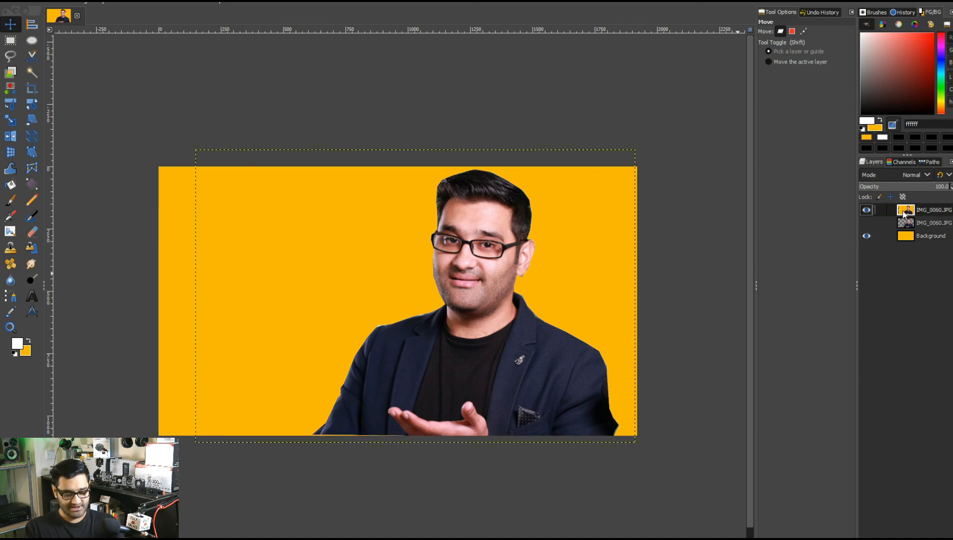
left_click(867, 210)
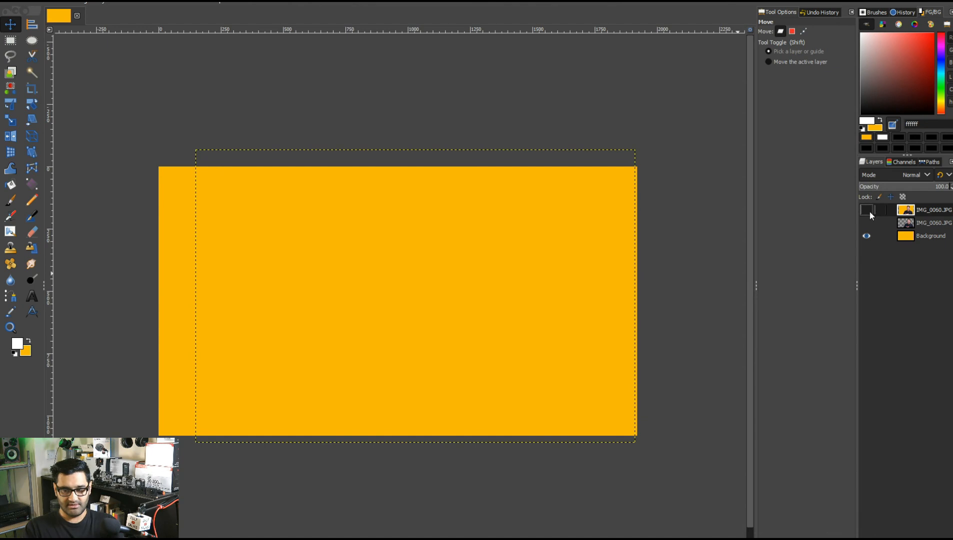
Step back in the undo history to the Invert Selection state after the Free Select and select the top image layer.
left_click(817, 12)
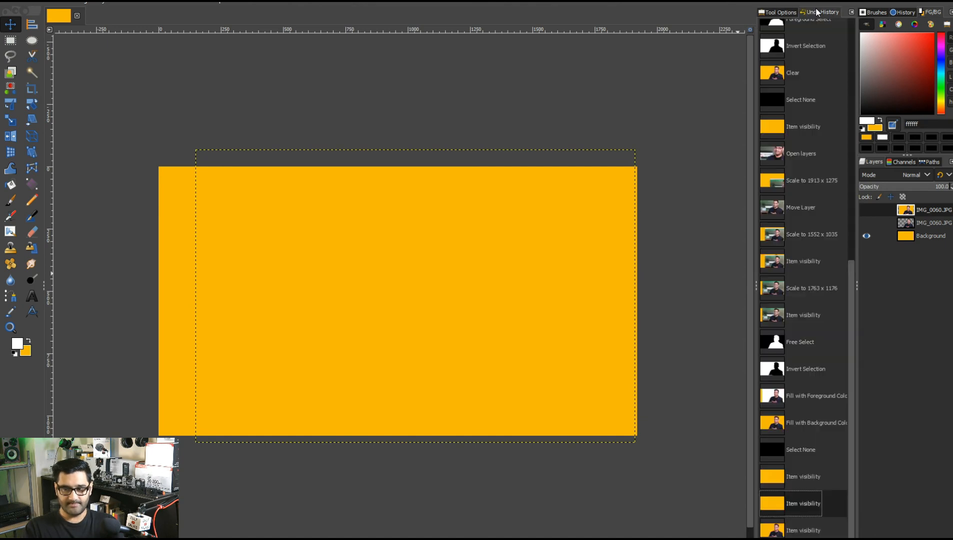
left_click(784, 46)
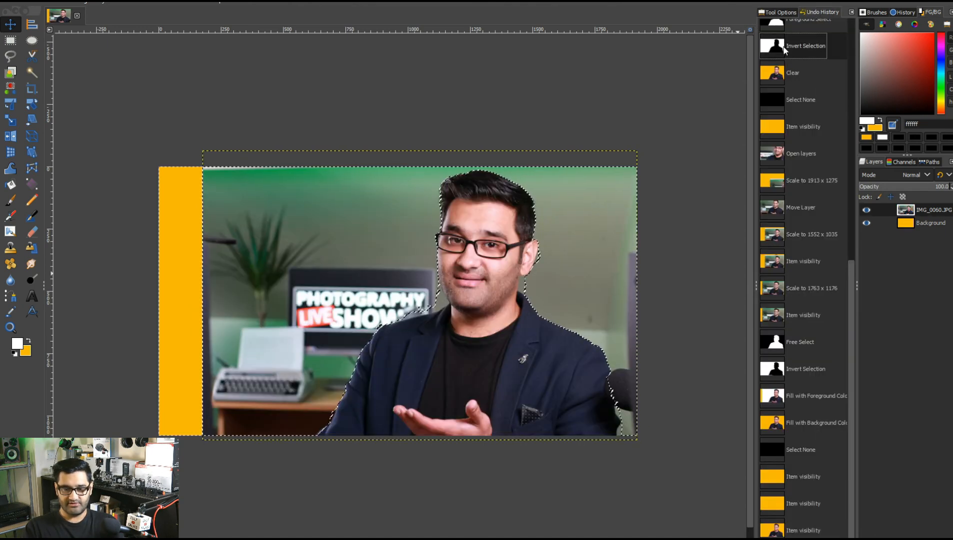
scroll(815, 147, "up", 3)
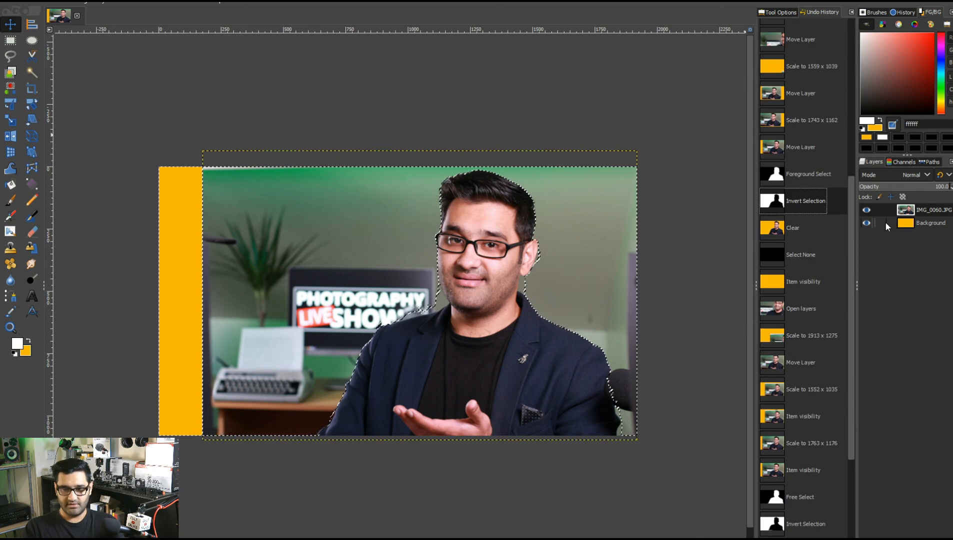
scroll(842, 381, "down", 5)
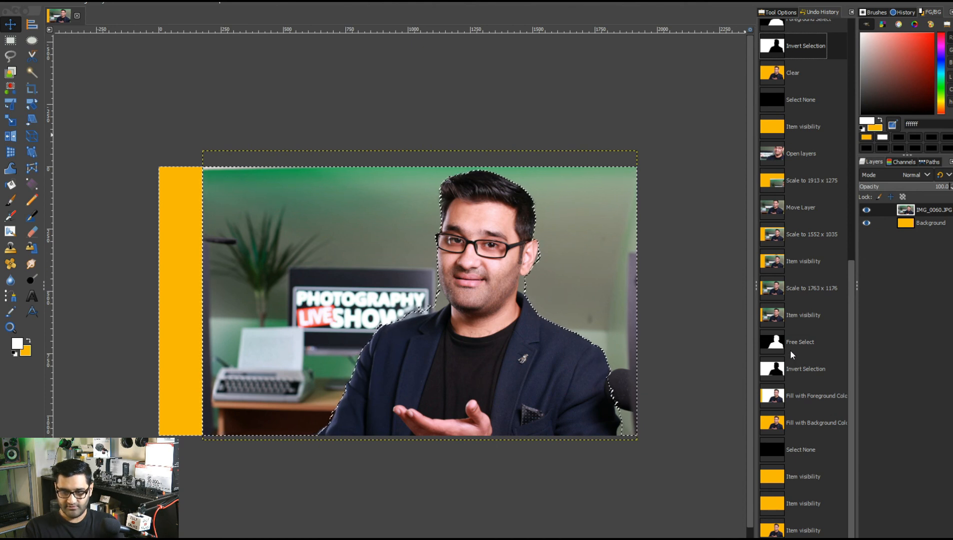
left_click(791, 368)
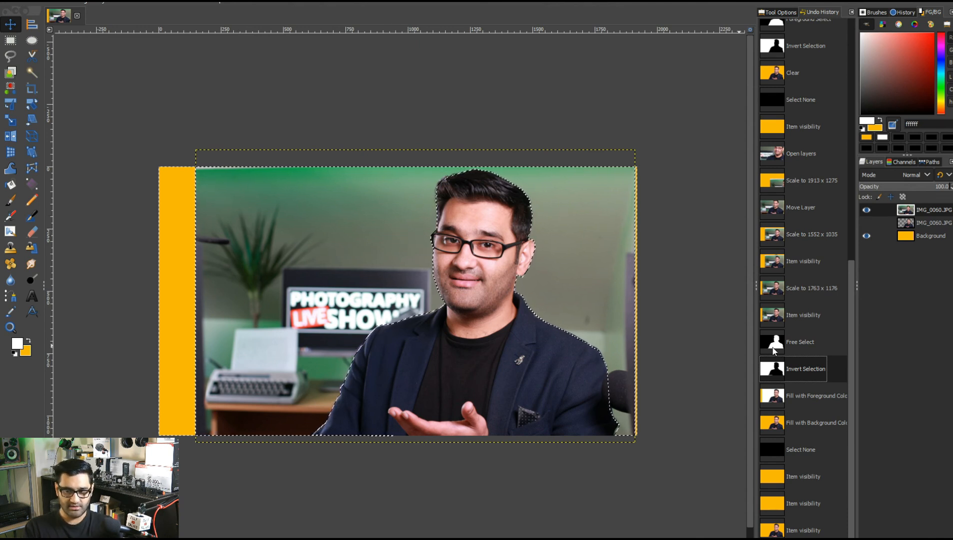
left_click(900, 214)
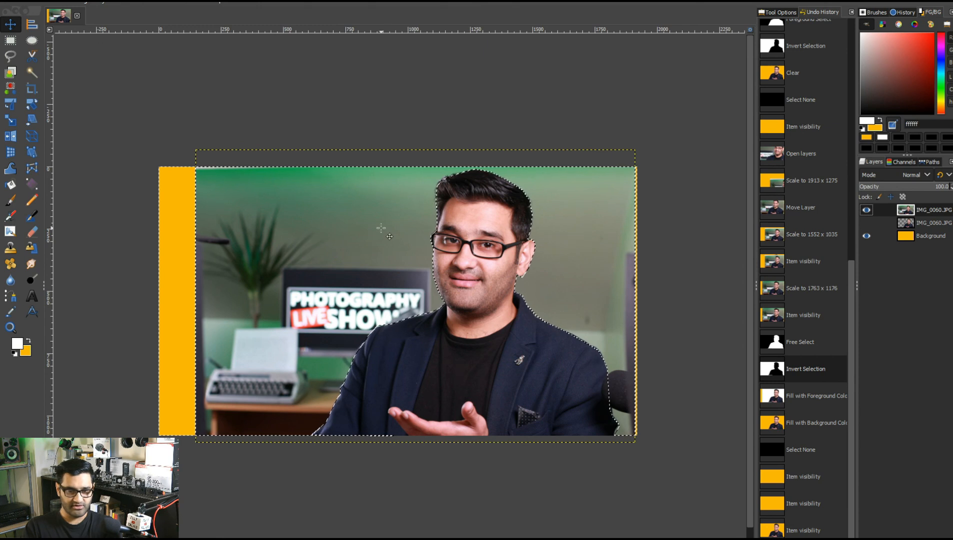
Hide the yellow Background layer and clear the selected background from the top photo layer.
left_click(866, 236)
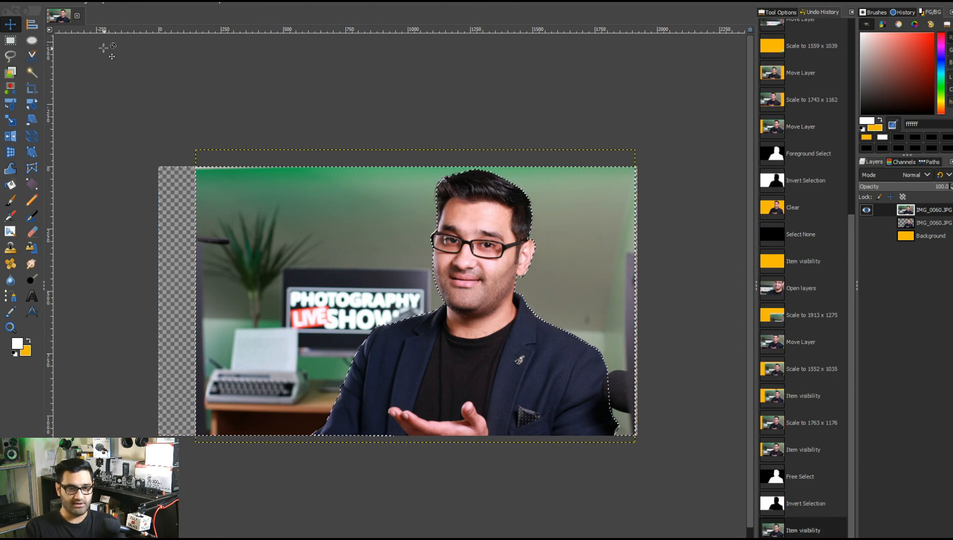
right_click(270, 222)
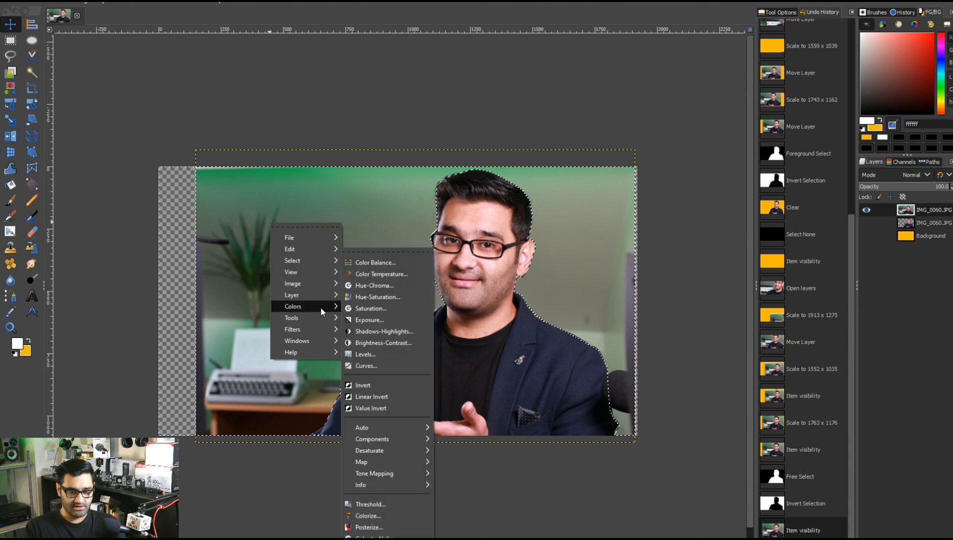
mouse_move(321, 252)
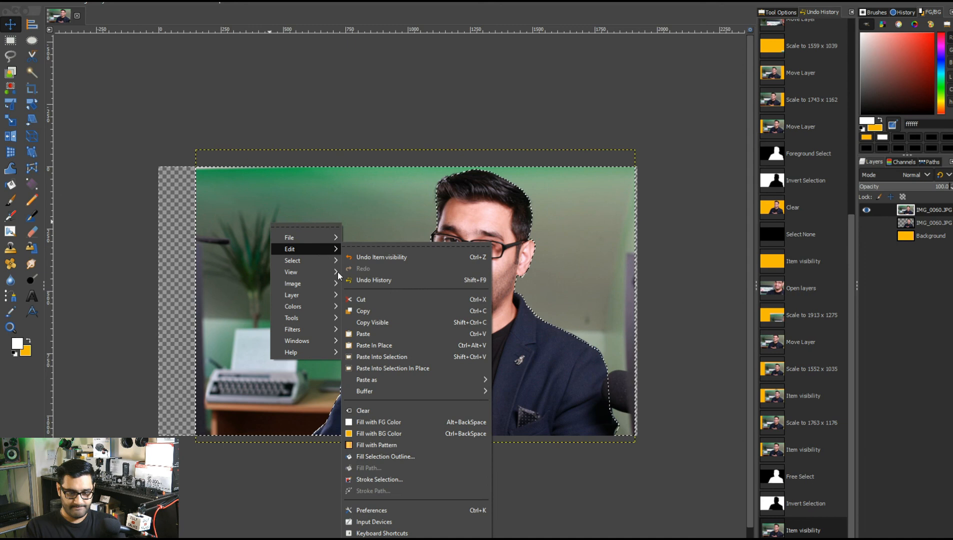
left_click(388, 412)
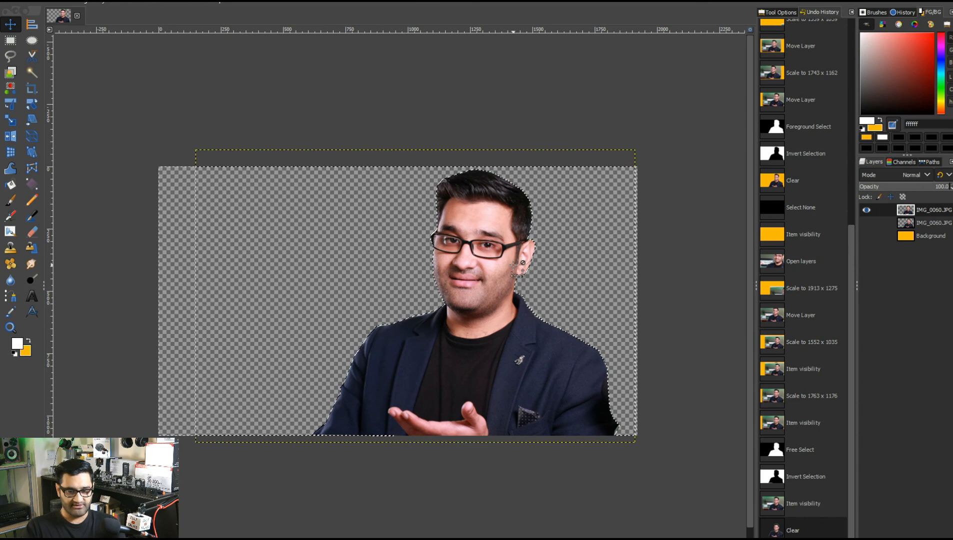
Remove the selection and show the yellow Background layer again behind the cutout.
key("ctrl+shift+a")
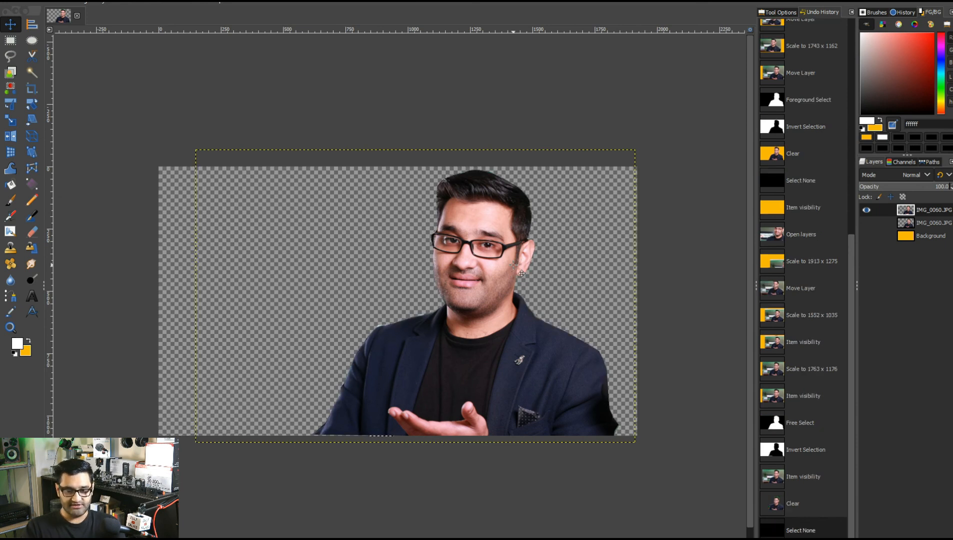
left_click(866, 236)
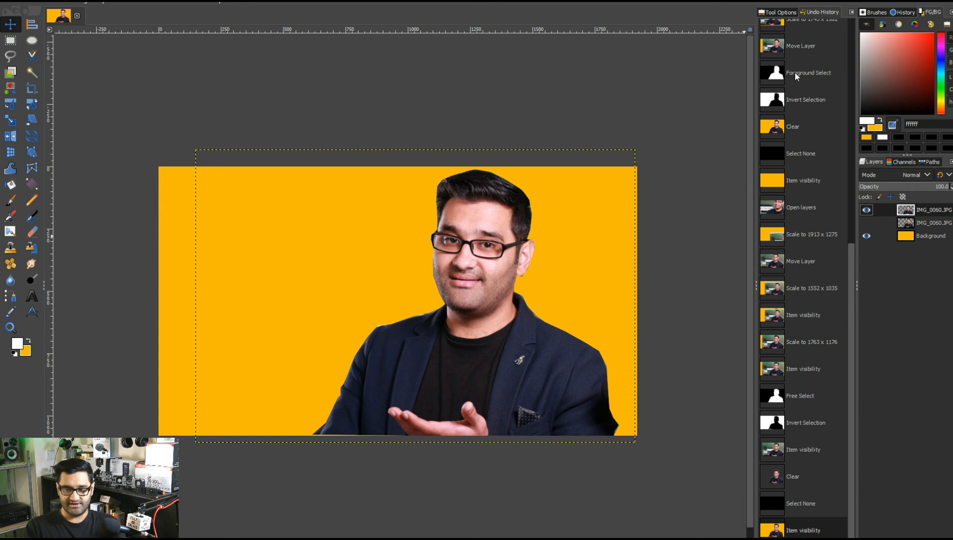
left_click_drag(851, 314, 834, 32)
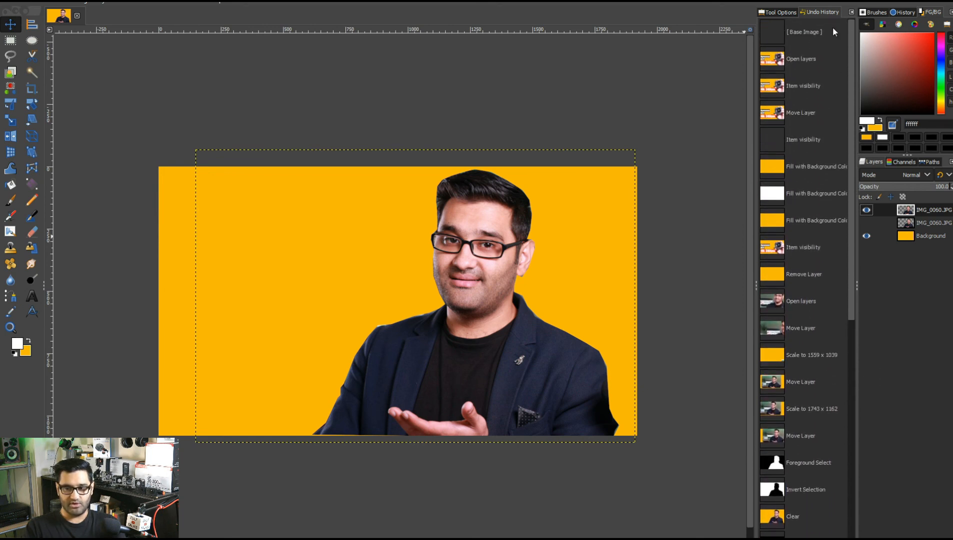
left_click(778, 15)
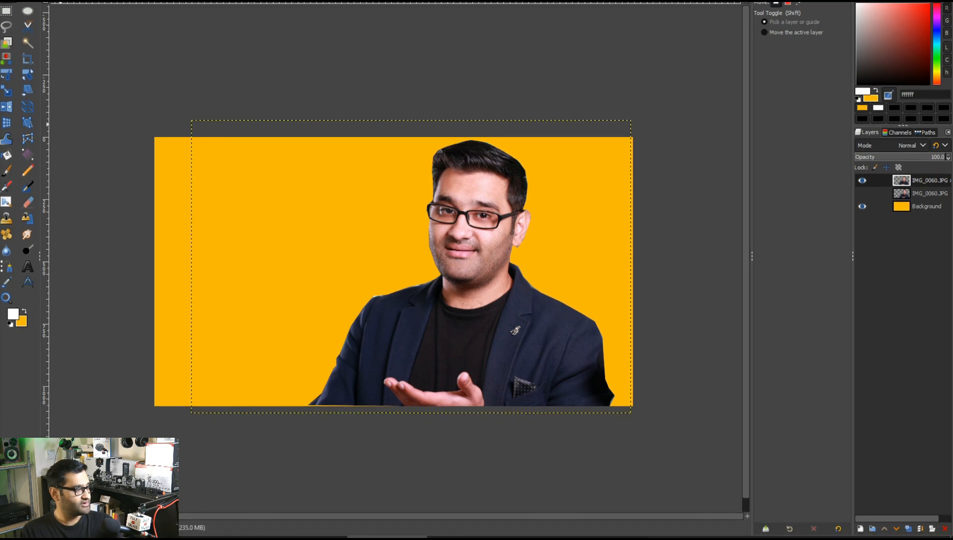
Try to add a new layer named text.
left_click(860, 529)
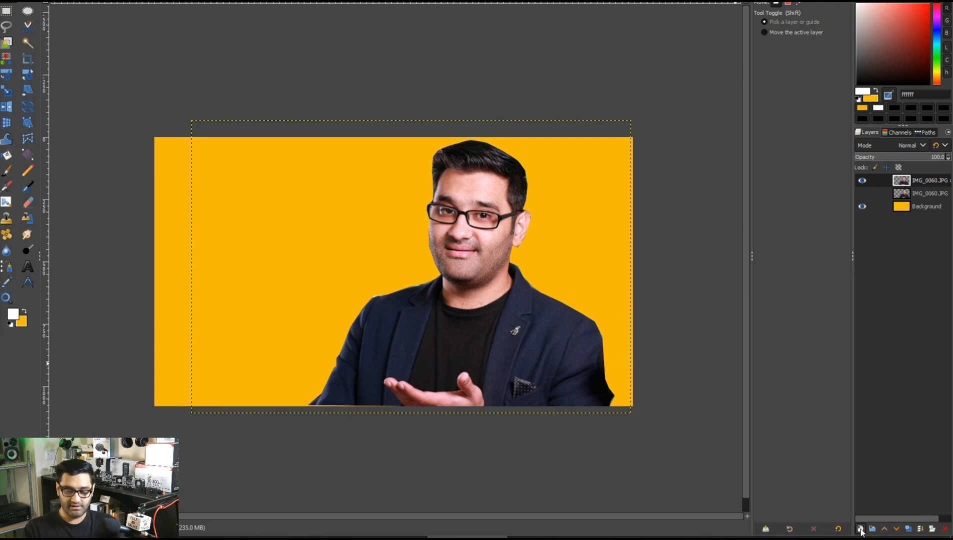
type("te")
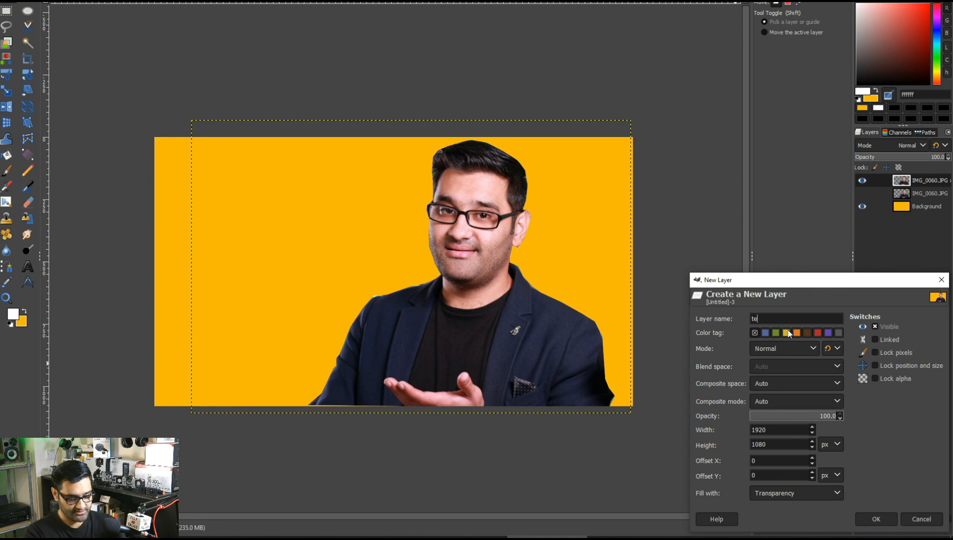
type("xt")
key("Return")
Add the text Gimp Tools near the image's upper-left corner, split over two lines.
key("t")
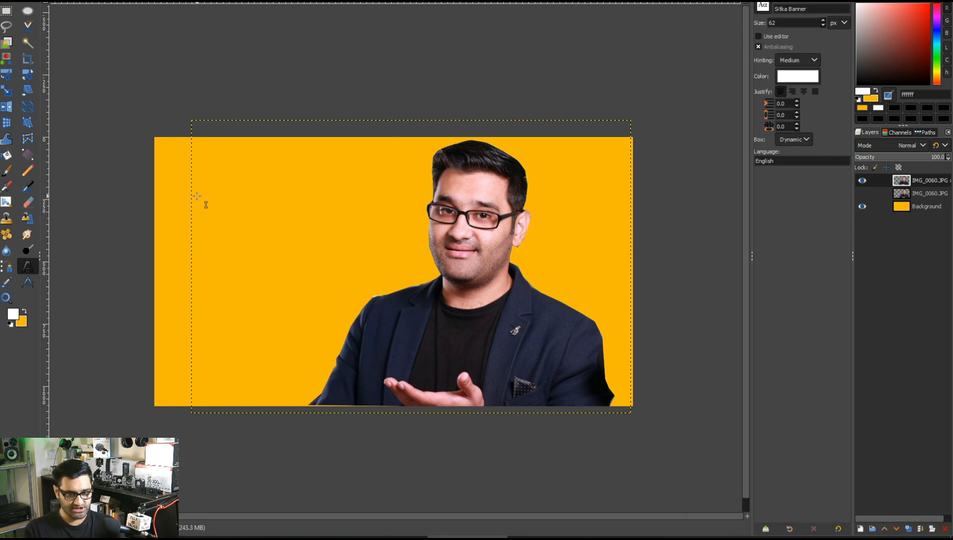
left_click(173, 191)
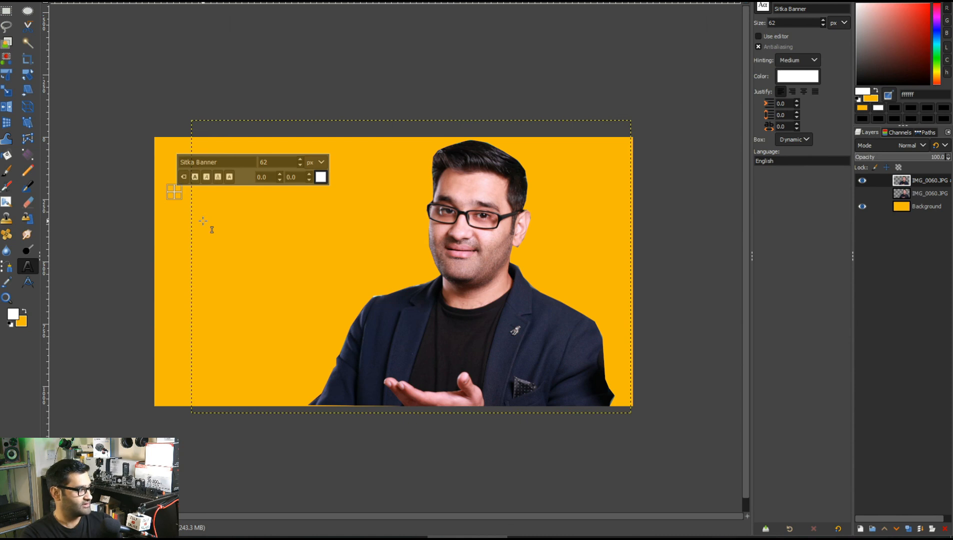
type("G")
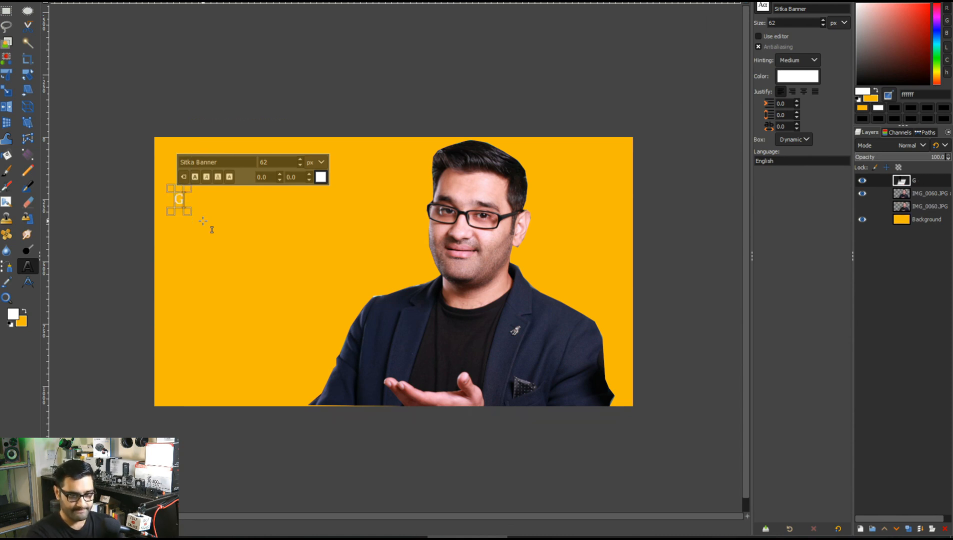
type("i")
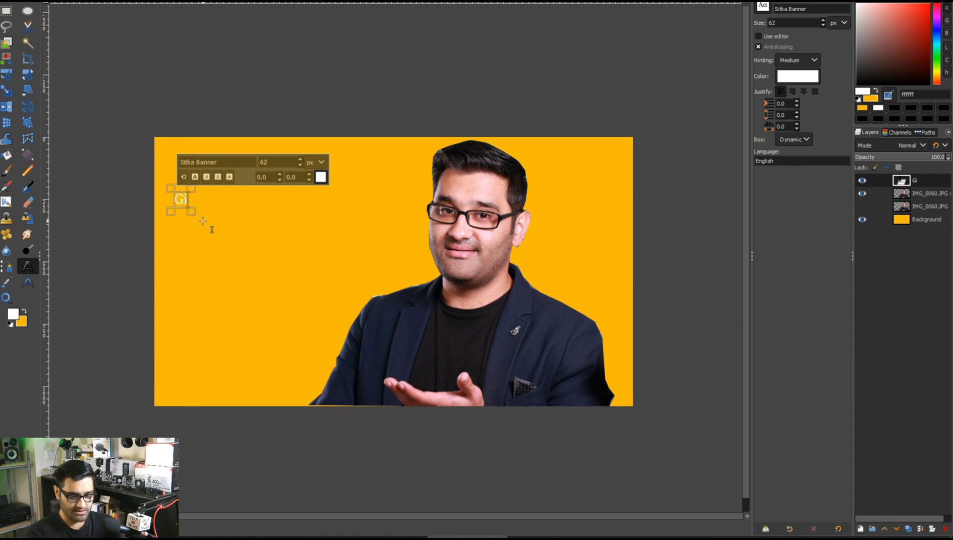
type("mp")
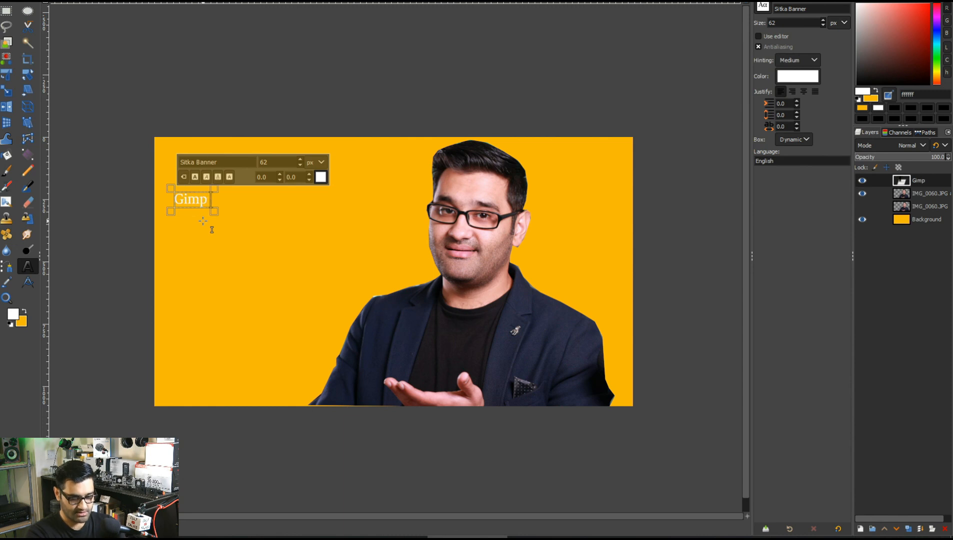
type(" Tools")
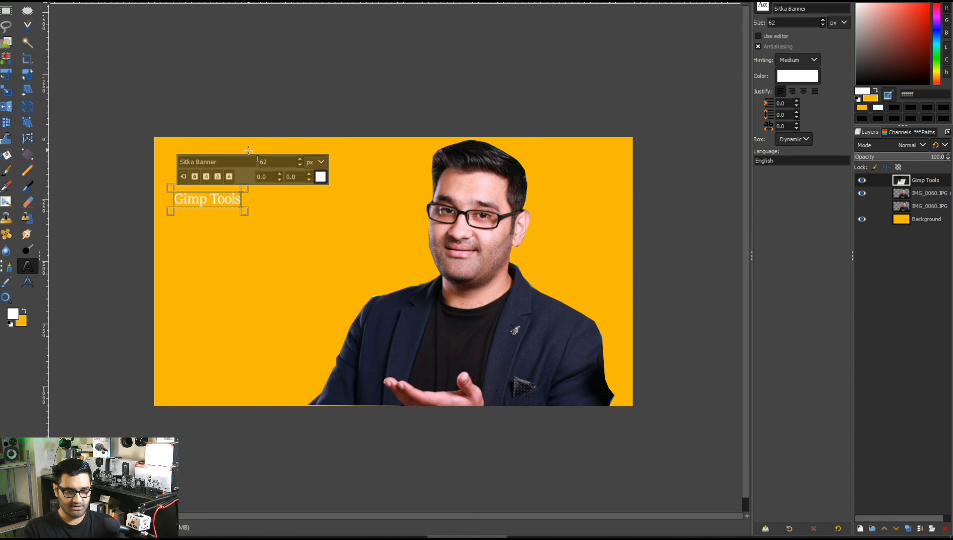
left_click(214, 202)
key("Return")
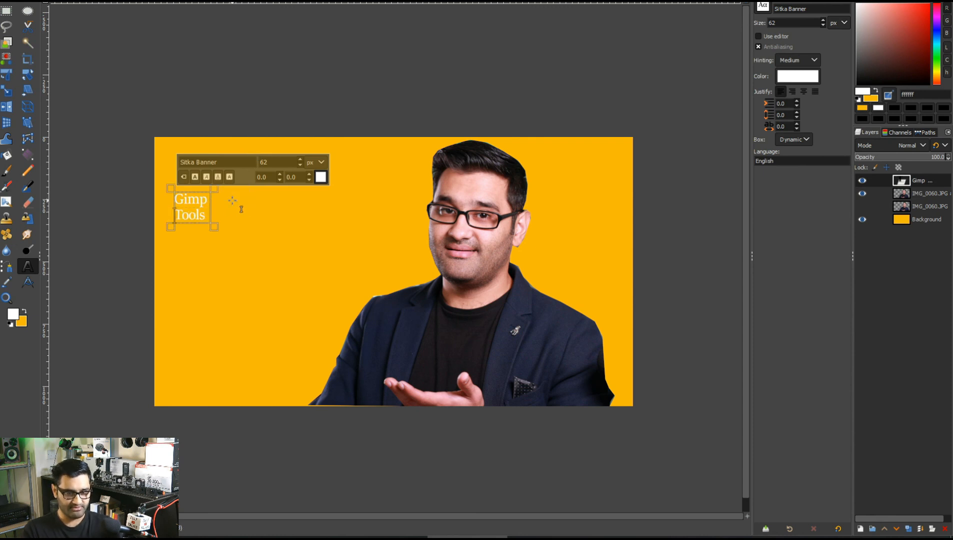
Select all the text and change its font to Arial Bold.
key("ctrl+a")
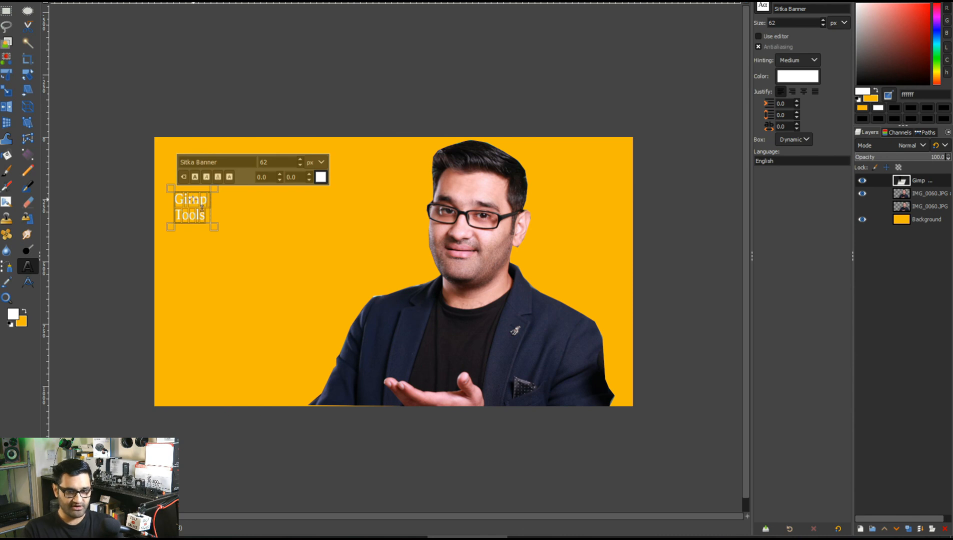
left_click(195, 177)
left_click_drag(242, 163, 143, 156)
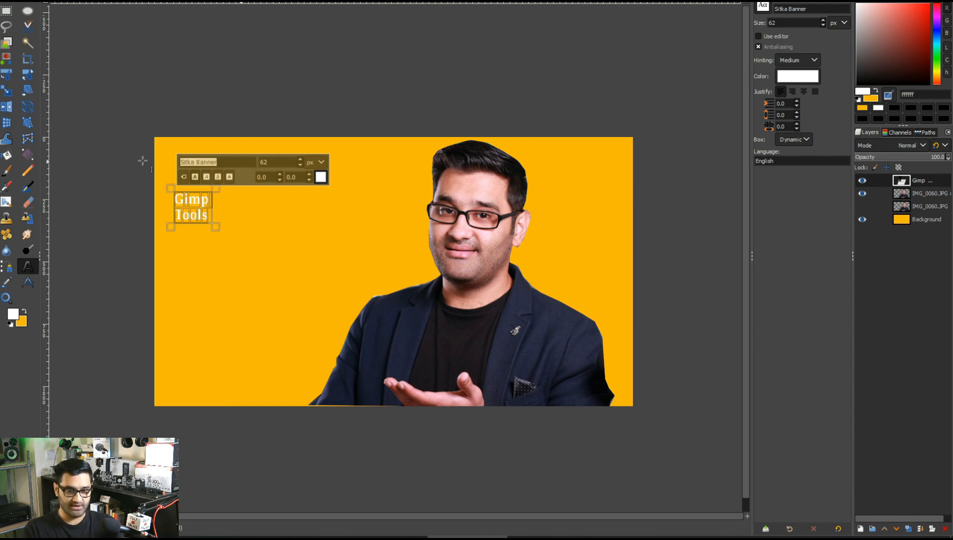
key("BackSpace")
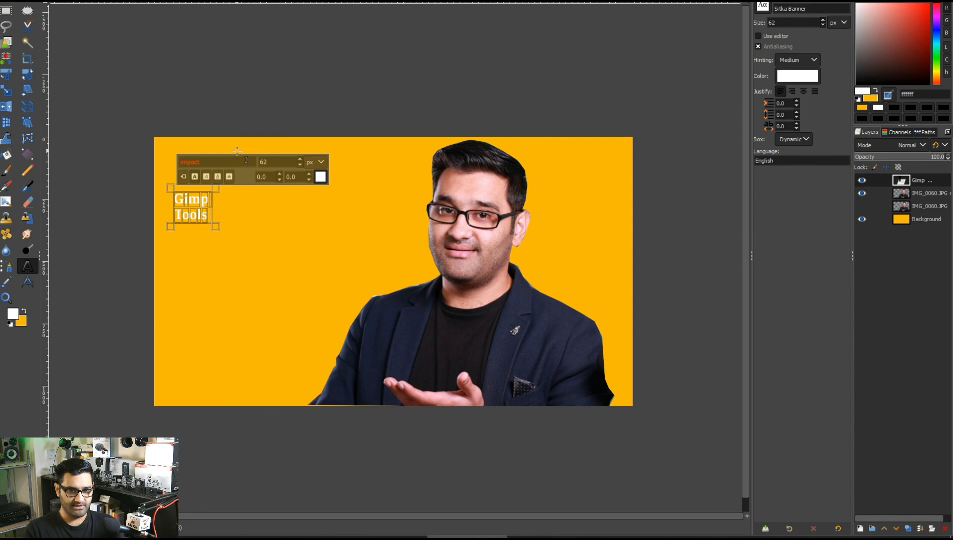
left_click_drag(224, 163, 141, 160)
key("BackSpace")
left_click(762, 6)
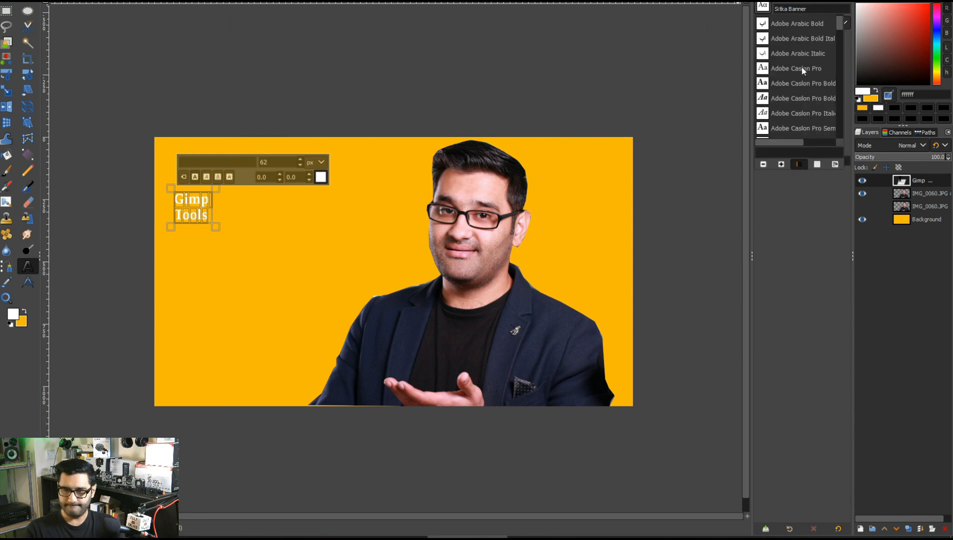
scroll(801, 70, "down", 4)
scroll(798, 80, "down", 8)
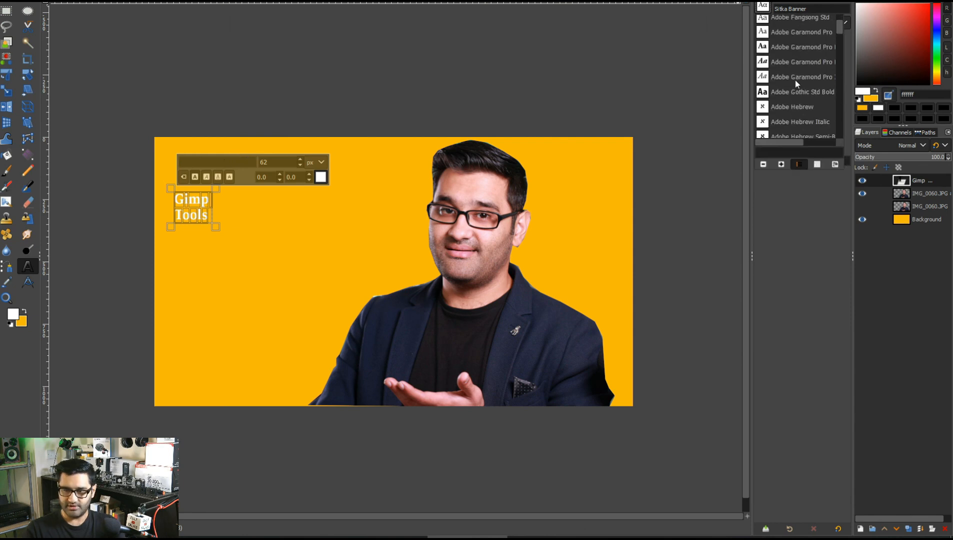
scroll(804, 83, "down", 1)
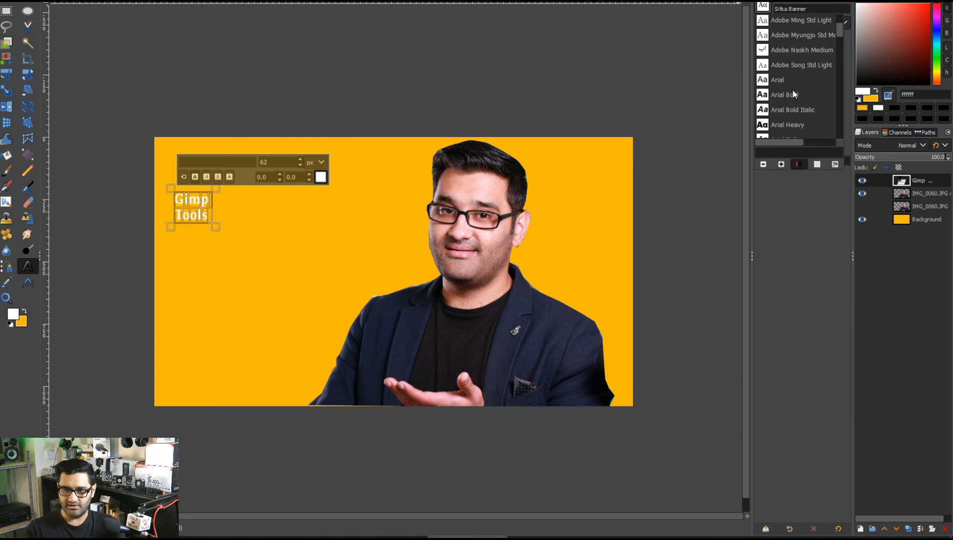
left_click(794, 98)
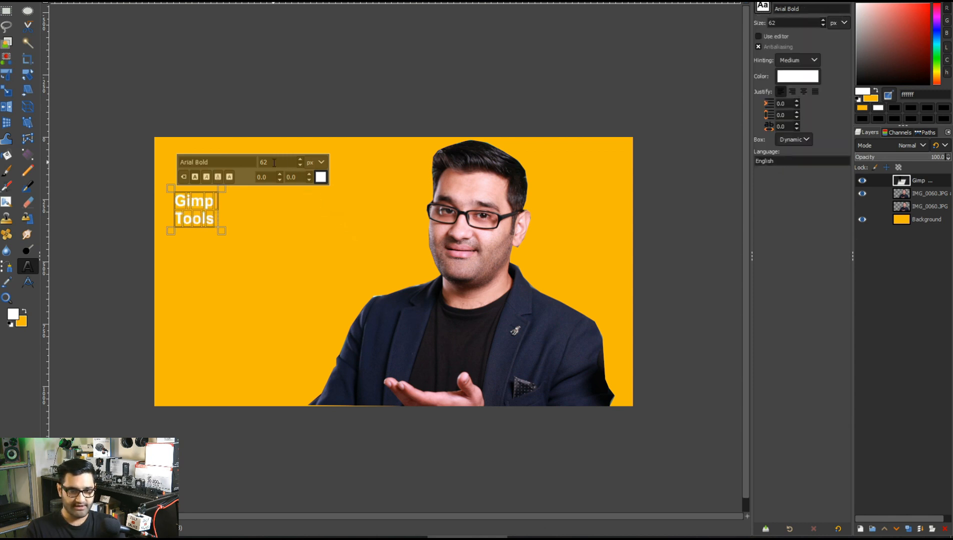
Enlarge the font size of the text and finish editing it.
left_click_drag(255, 157, 207, 146)
type("2")
key("Return")
left_click(310, 265)
left_click(7, 2)
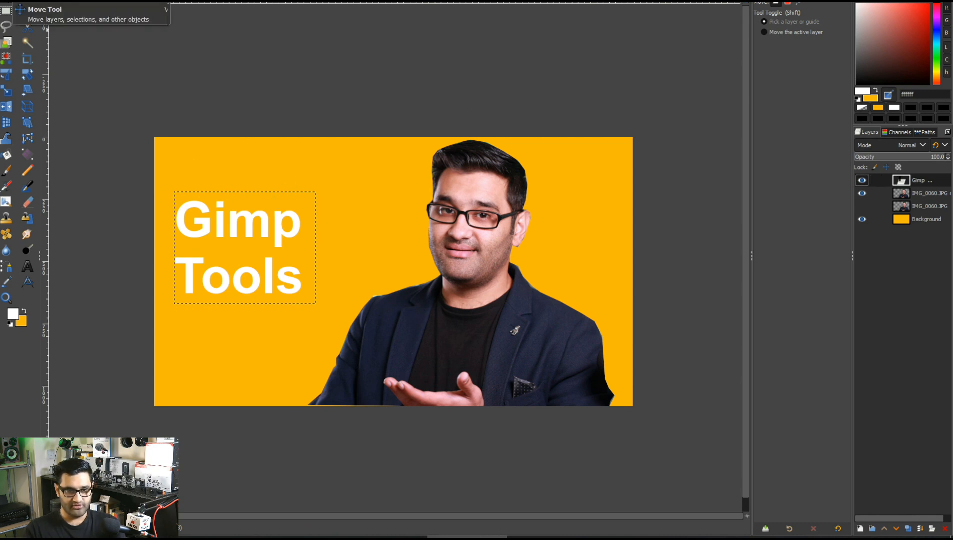
Open the Drop Shadow filter for the text layer.
right_click(241, 215)
mouse_move(285, 297)
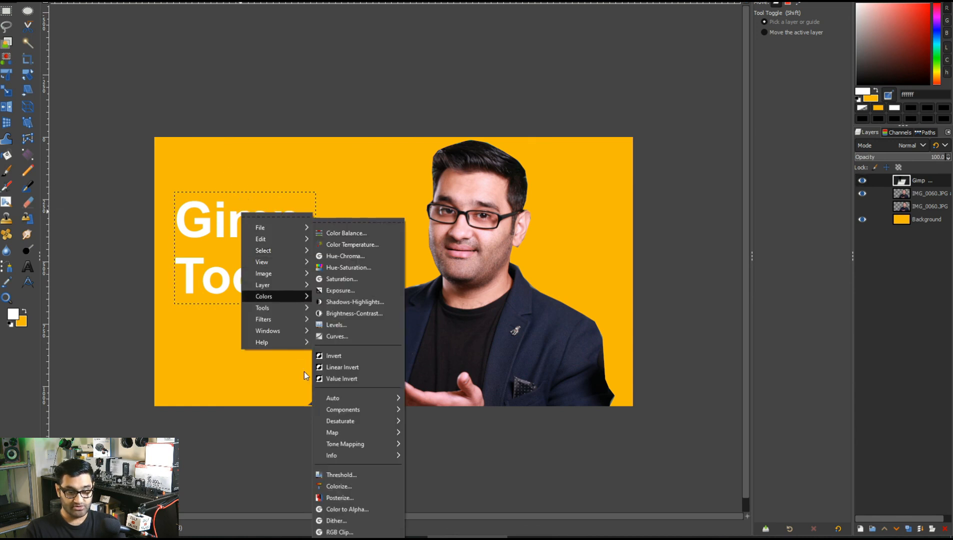
mouse_move(277, 320)
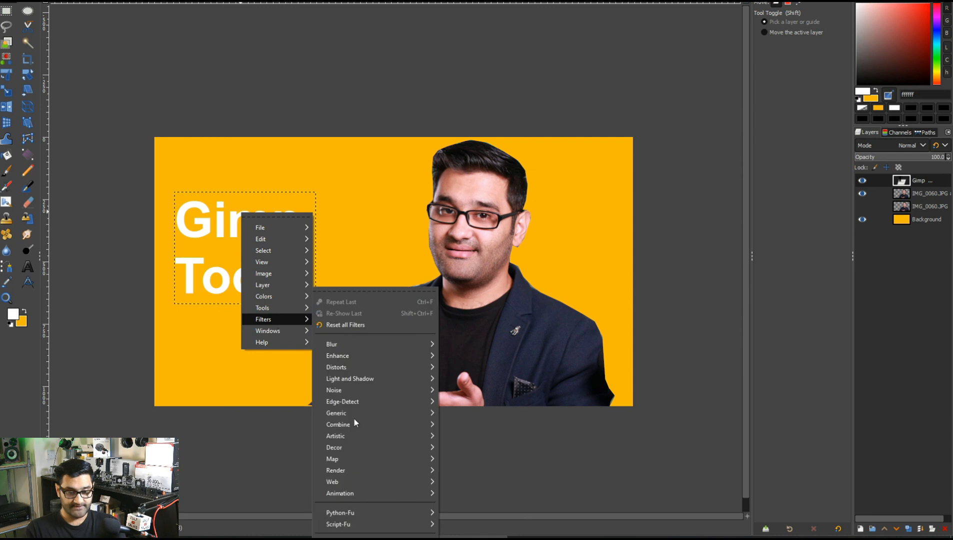
mouse_move(374, 446)
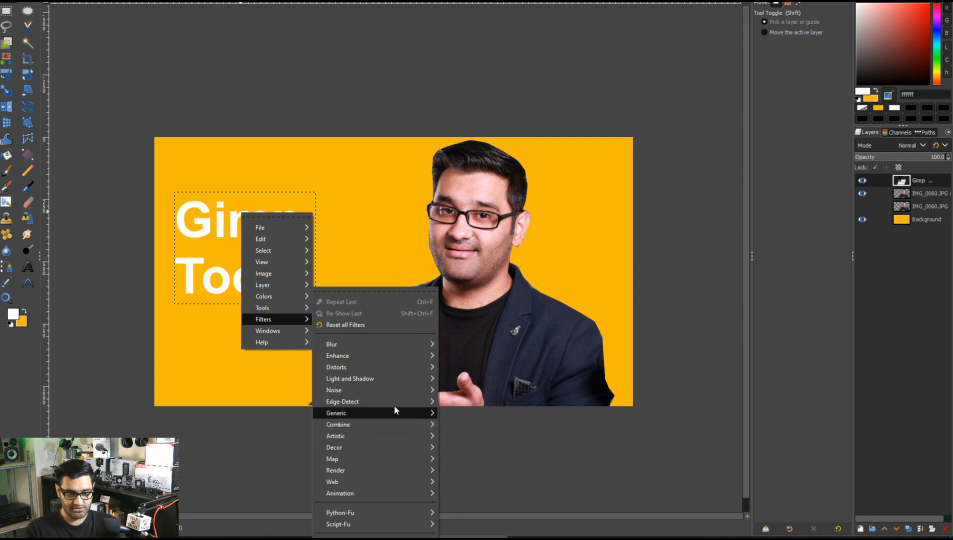
mouse_move(397, 377)
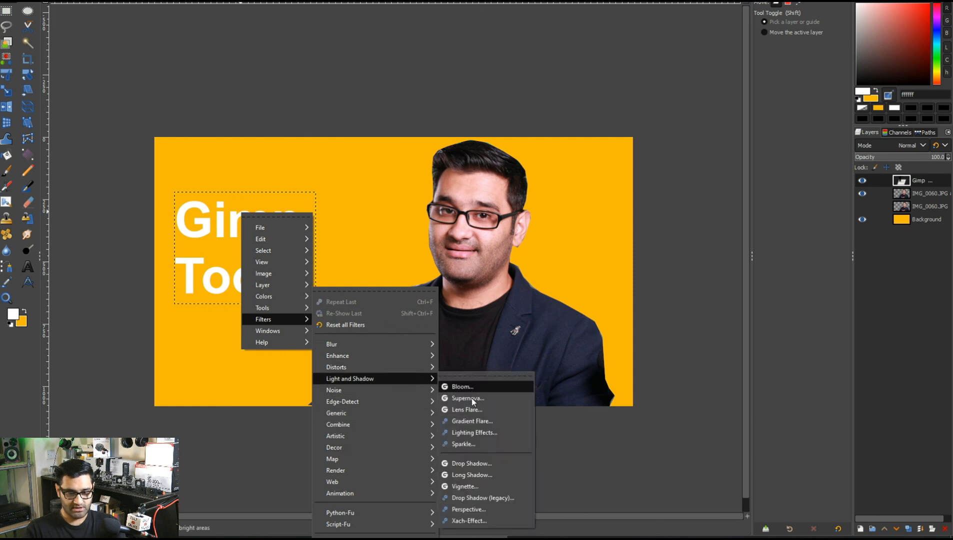
left_click(478, 463)
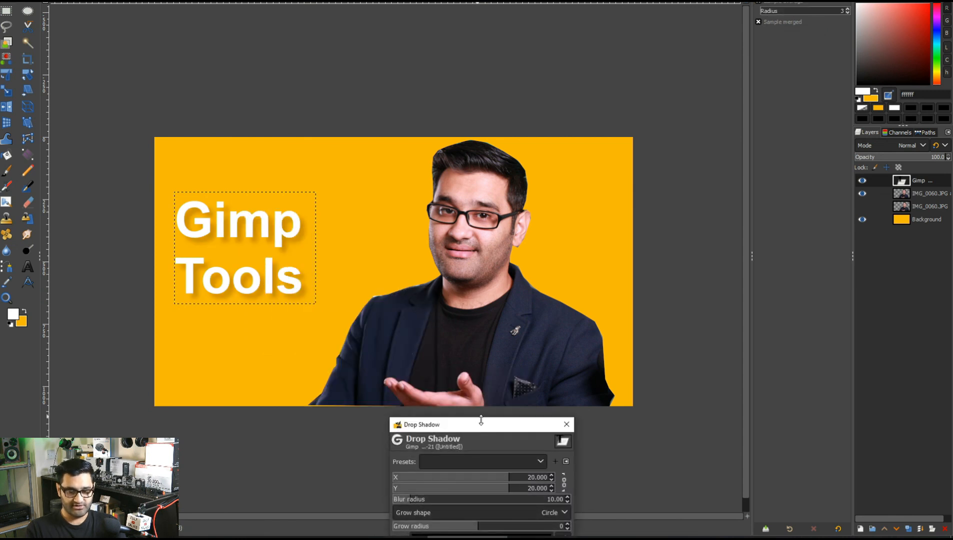
left_click_drag(515, 156, 505, 75)
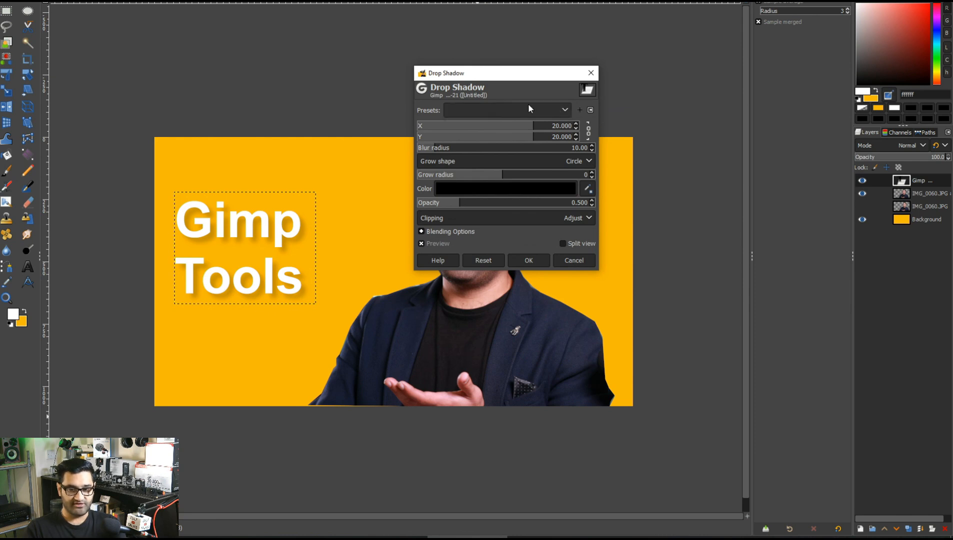
Turn the drop shadow into an outline: X and Y offsets 0.231, Square grow shape, grow radius 7, blur radius 0, opacity 1.944.
left_click_drag(533, 127, 510, 127)
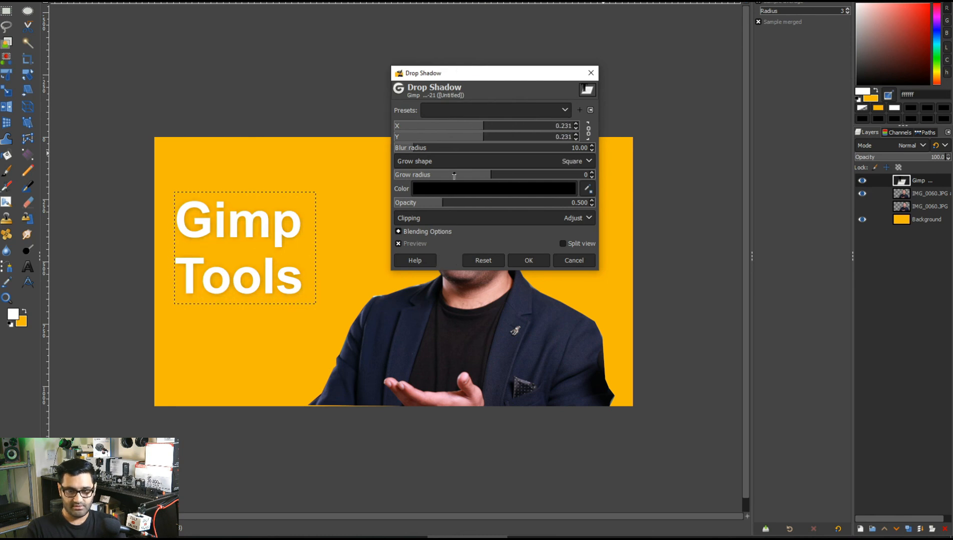
left_click_drag(481, 175, 522, 176)
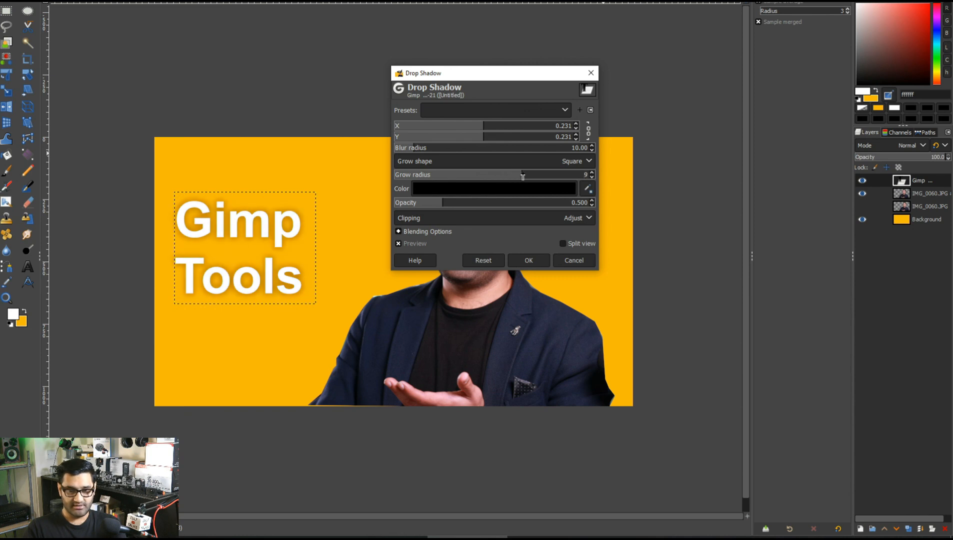
left_click_drag(439, 205, 544, 210)
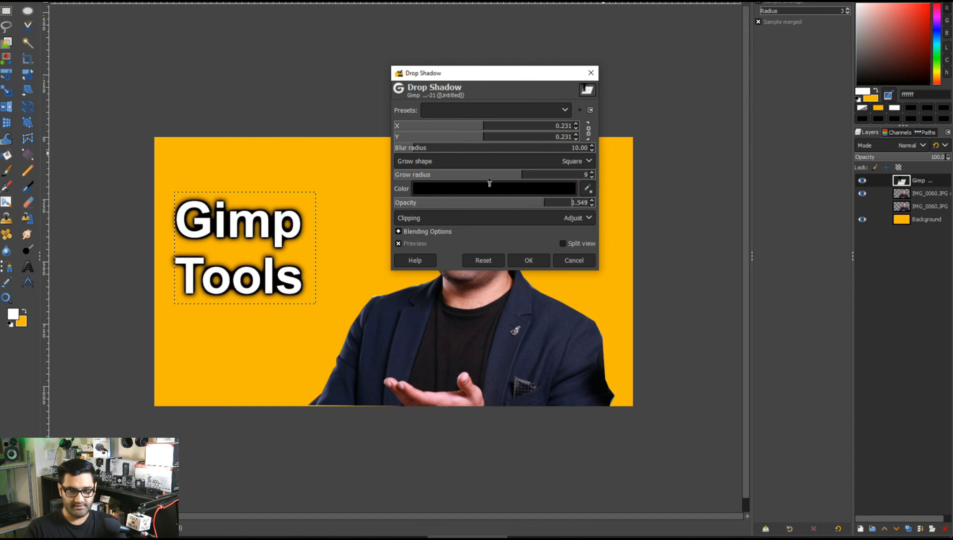
mouse_move(520, 175)
left_mouse_down()
mouse_move(489, 176)
mouse_move(506, 175)
left_mouse_up()
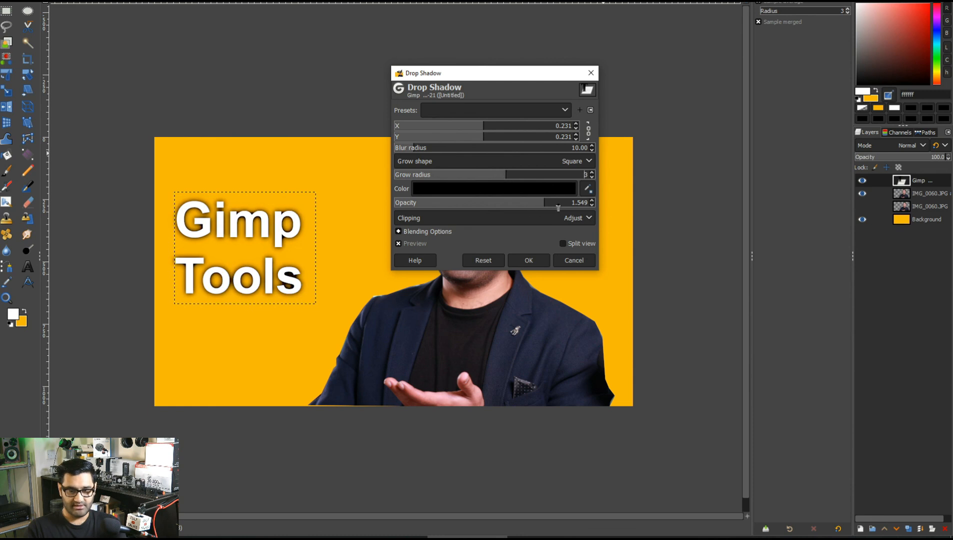
left_click_drag(542, 209, 561, 208)
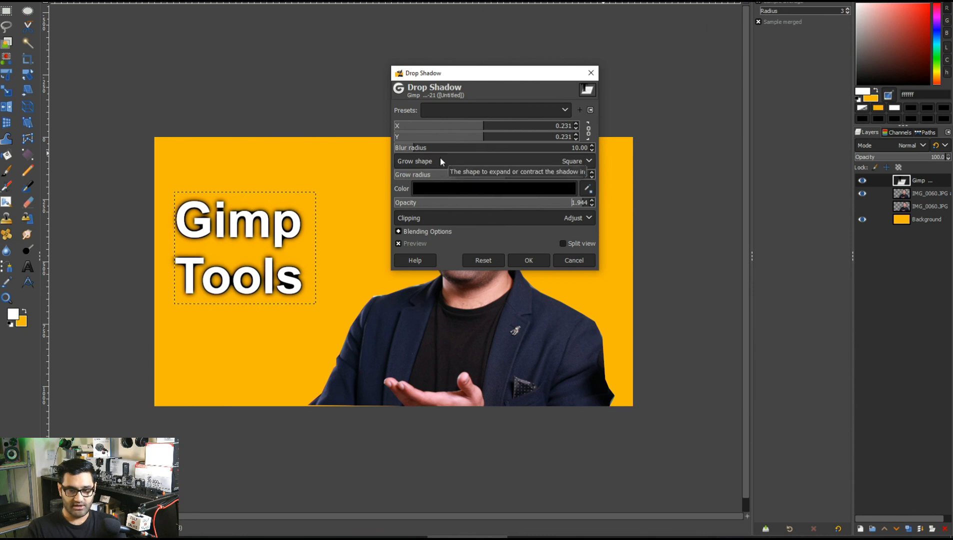
left_click_drag(414, 148, 386, 150)
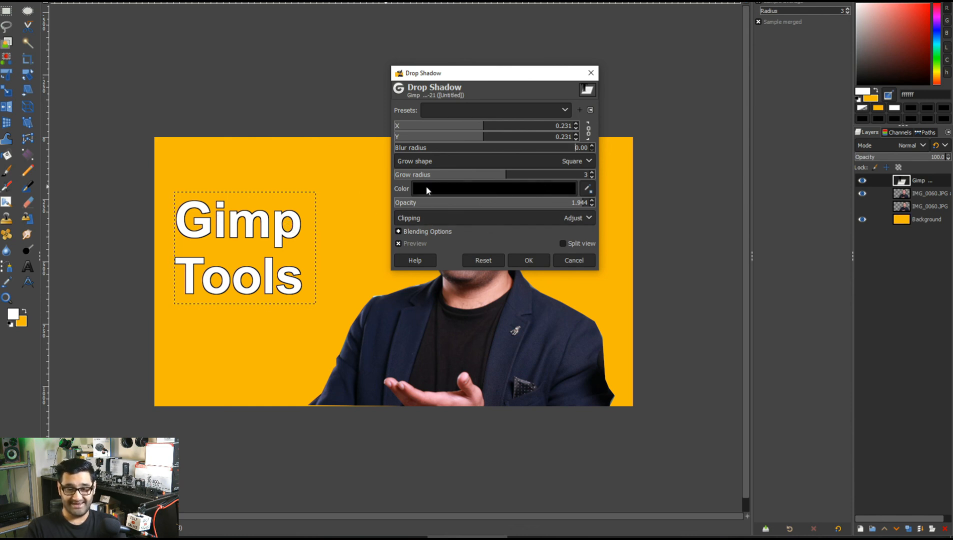
left_click_drag(504, 180, 517, 176)
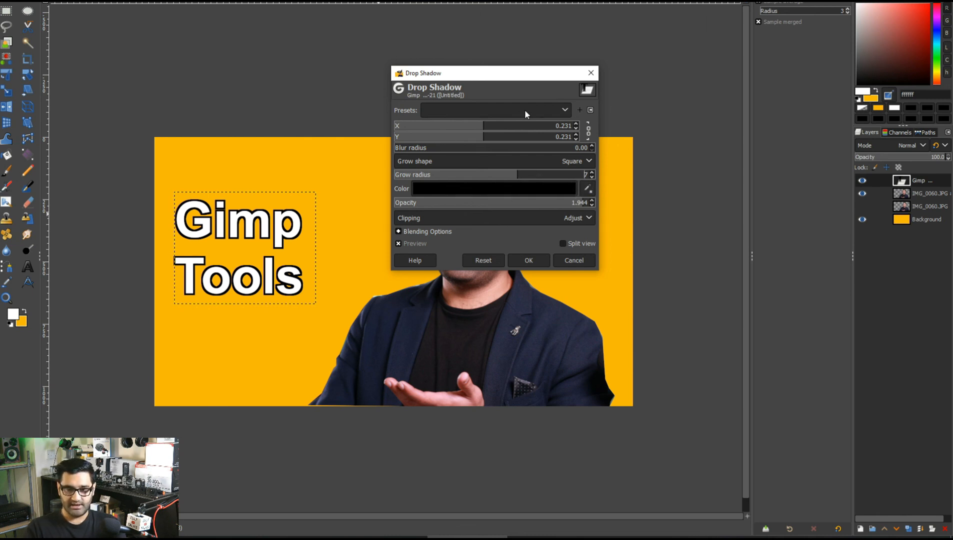
Save these drop shadow settings as a preset named Outline, select that preset and apply the effect.
left_click(580, 110)
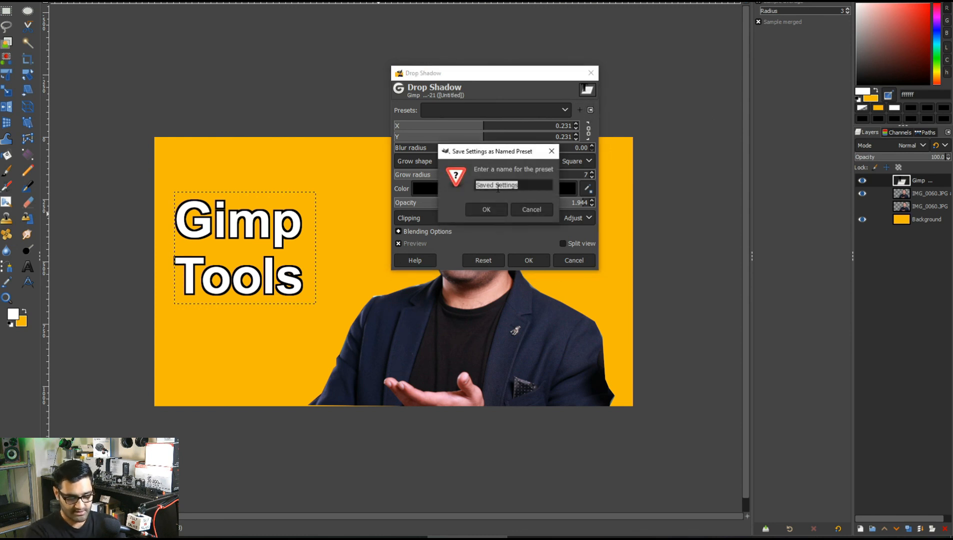
type("Outline")
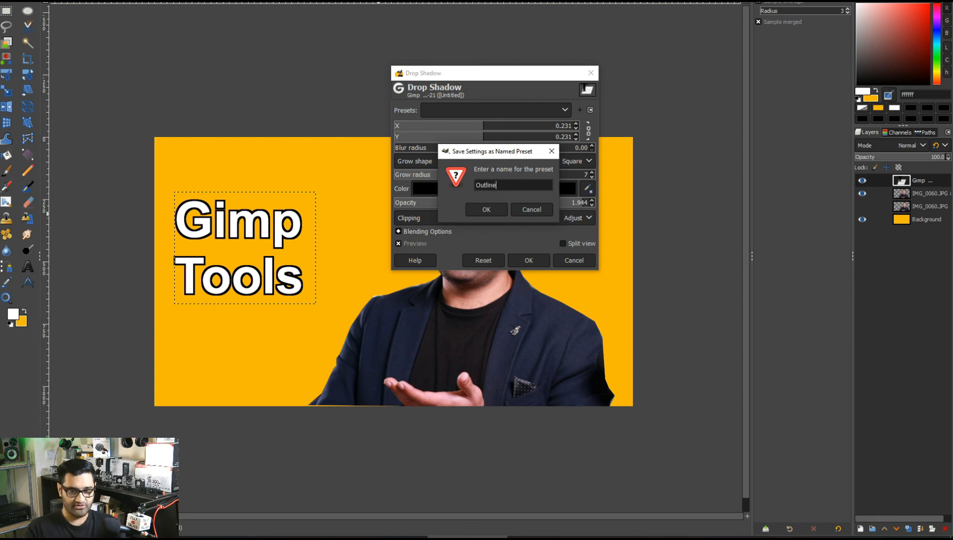
left_click(477, 208)
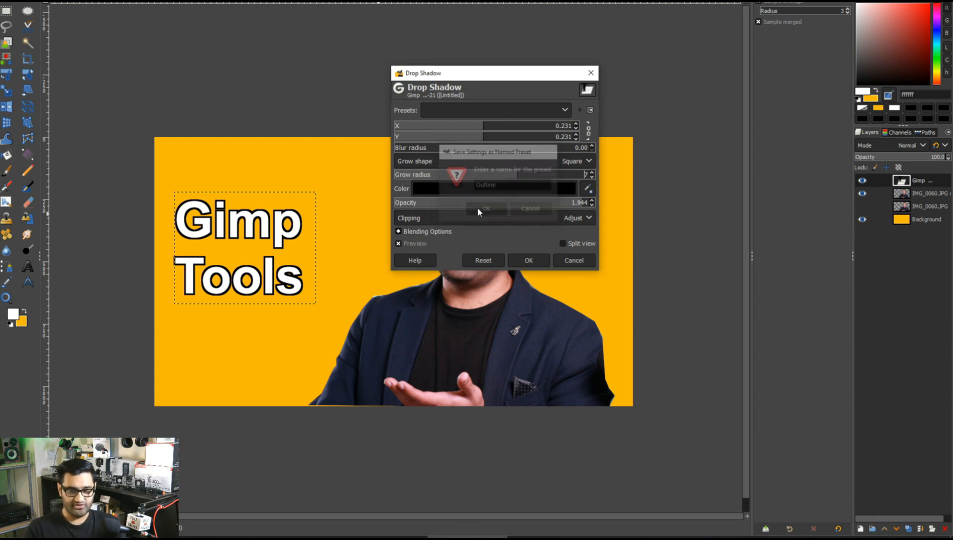
left_click(565, 110)
left_click(452, 127)
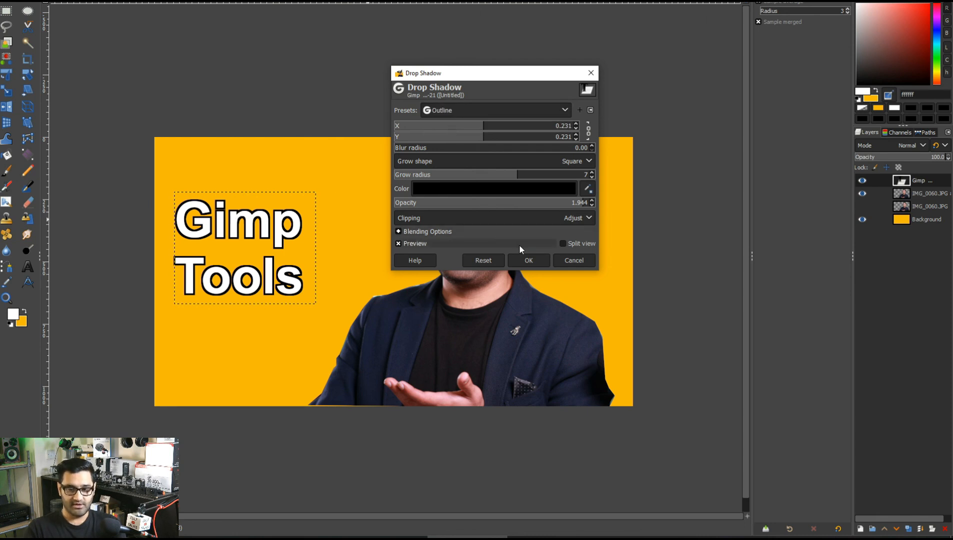
left_click(529, 260)
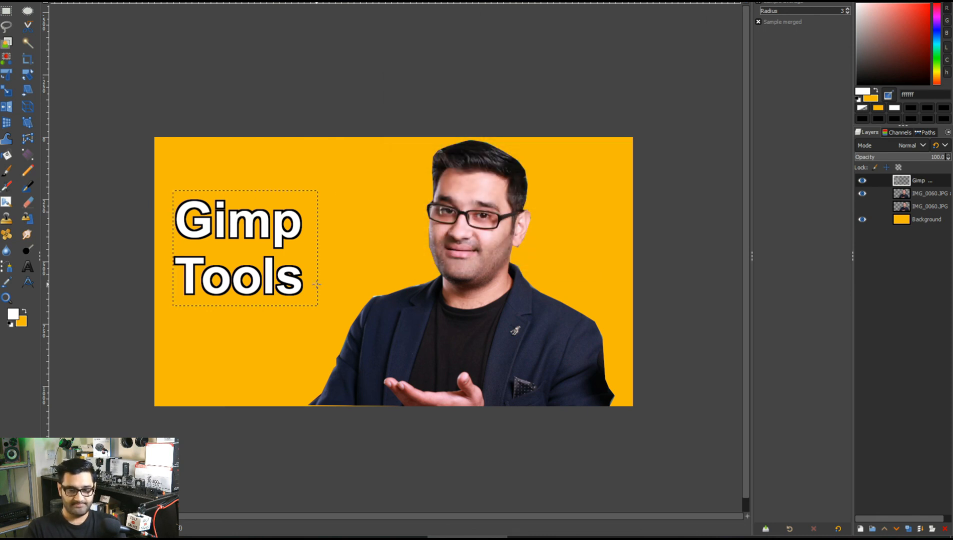
Scale the text layer up to about 861 × 687 px and move it slightly lower.
key("shift+s")
left_click(317, 260)
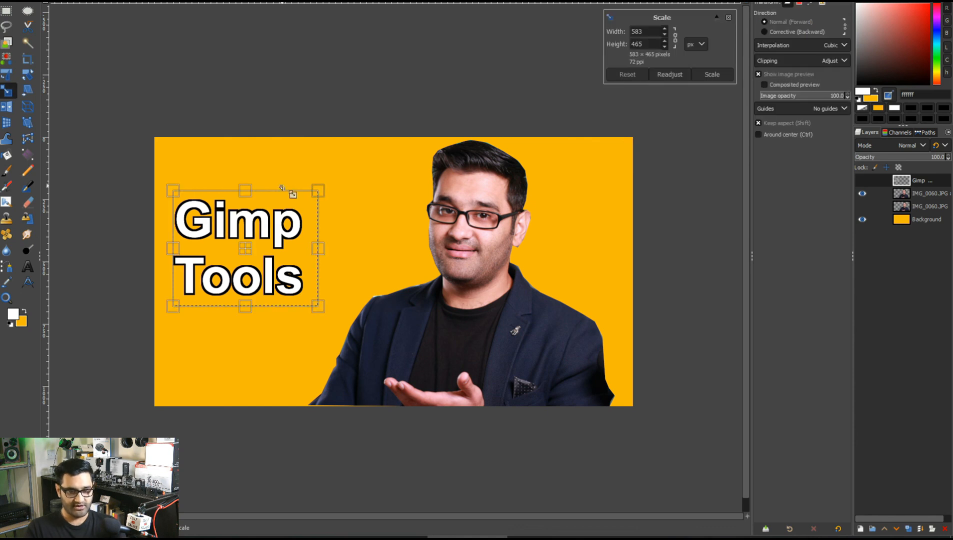
left_click_drag(315, 190, 407, 159)
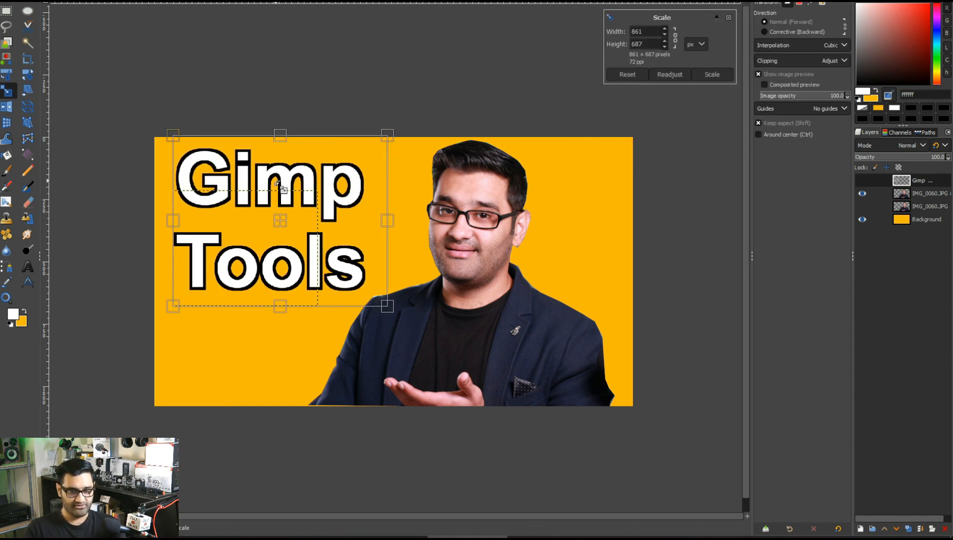
key("Return")
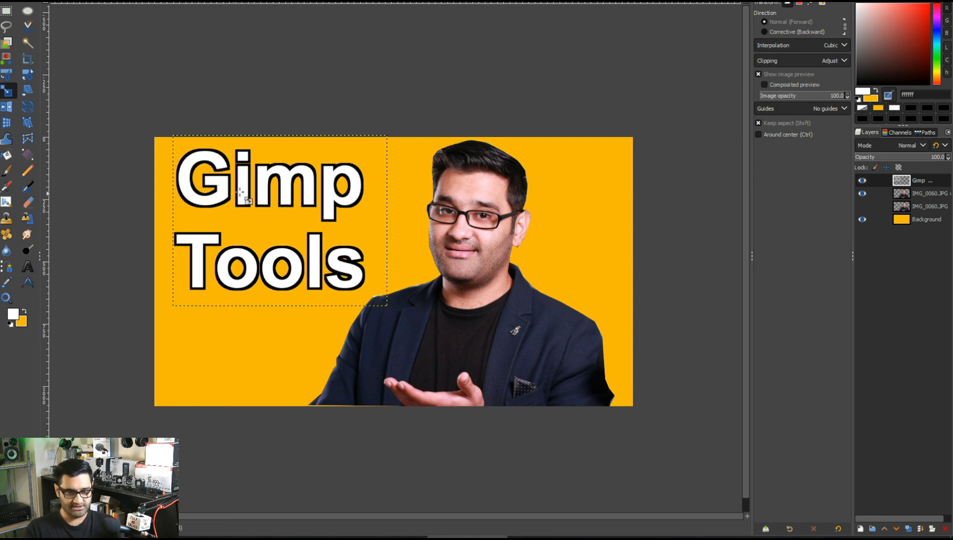
key("m")
left_click_drag(225, 165, 223, 189)
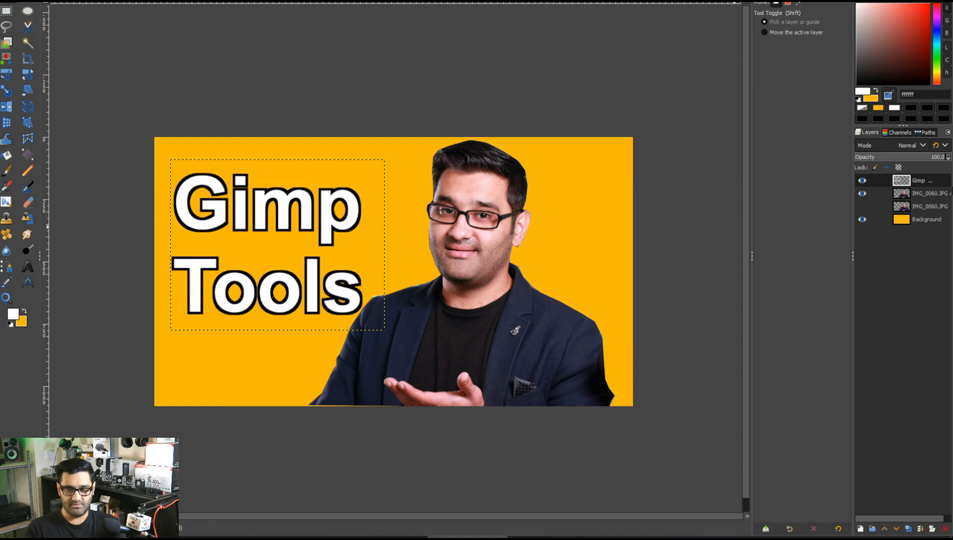
Add a new transparent layer named background above the cut-out photo layer.
left_click(929, 194)
left_click(907, 182)
left_click(908, 195)
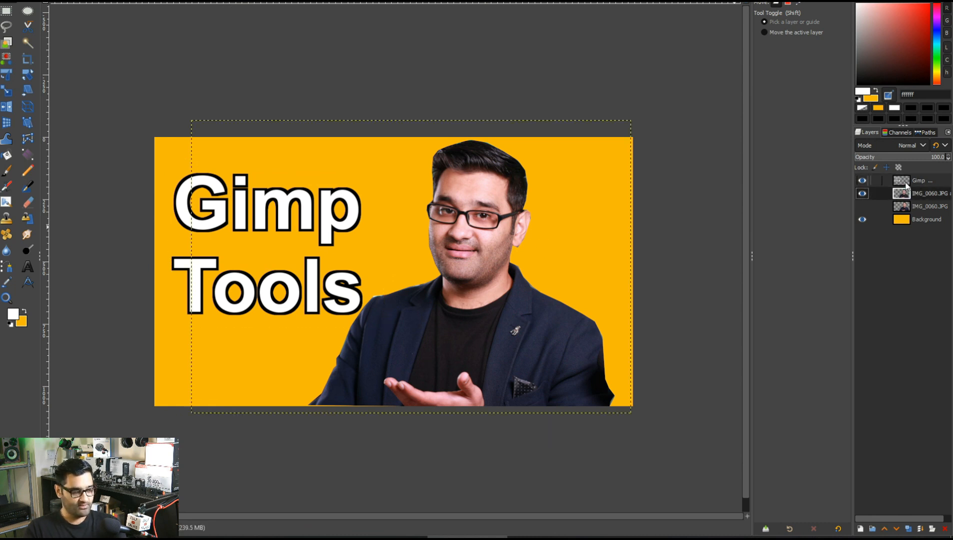
left_click(927, 197)
left_click(921, 185)
left_click(920, 190)
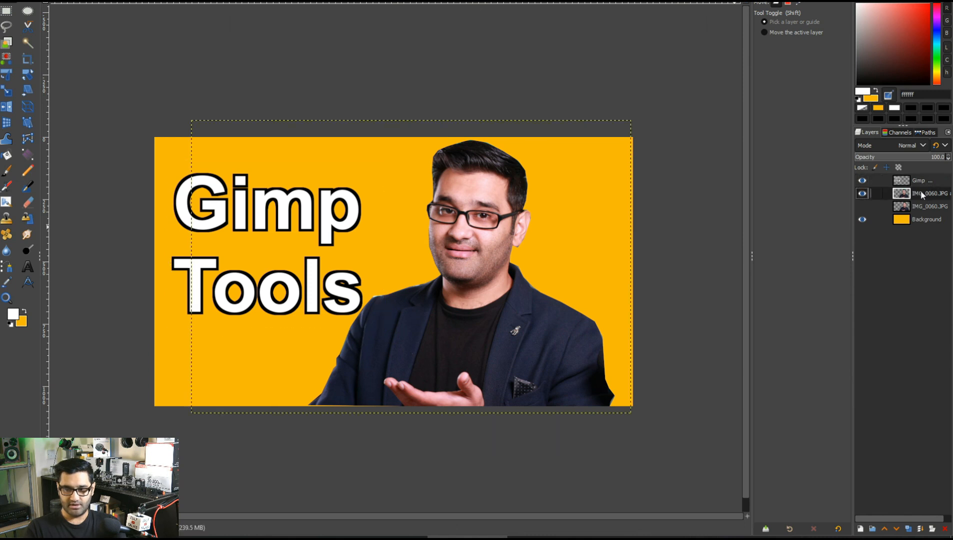
left_click(860, 529)
type("b")
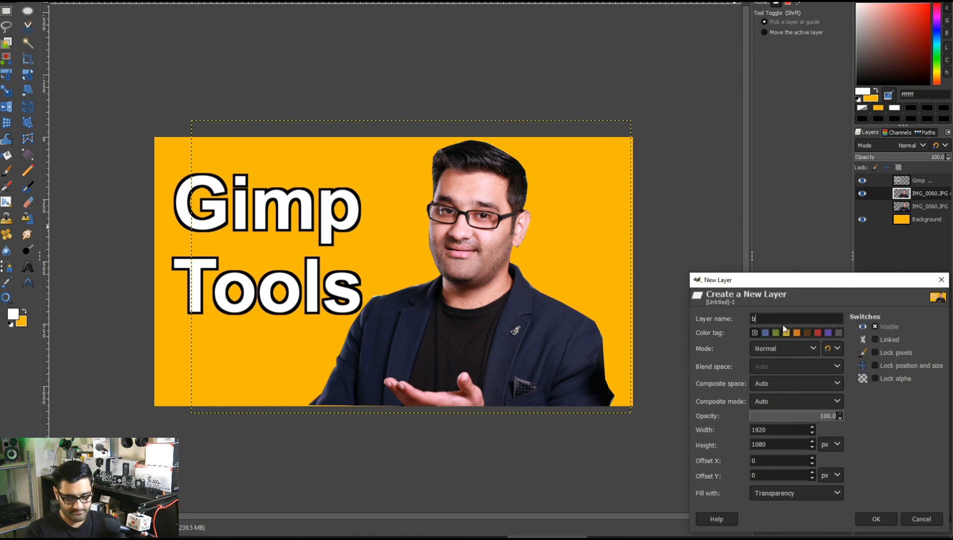
type("ackground")
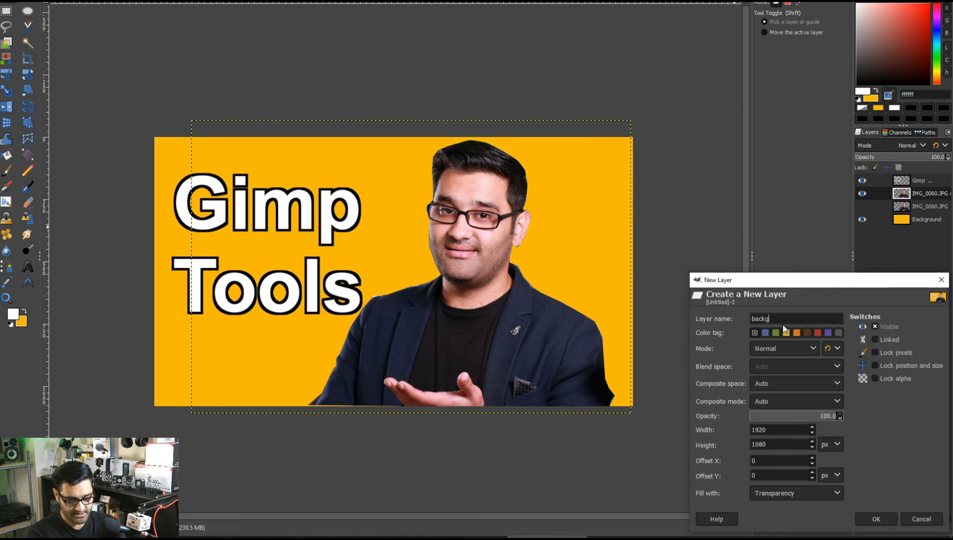
left_click(875, 518)
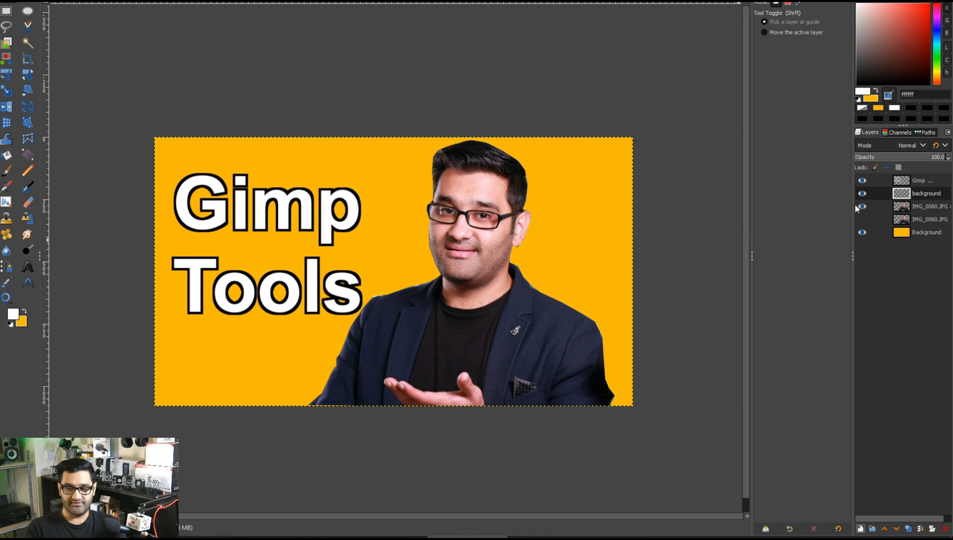
Draw a rectangular selection about 832 × 360 px around the word Gimp.
left_click(7, 10)
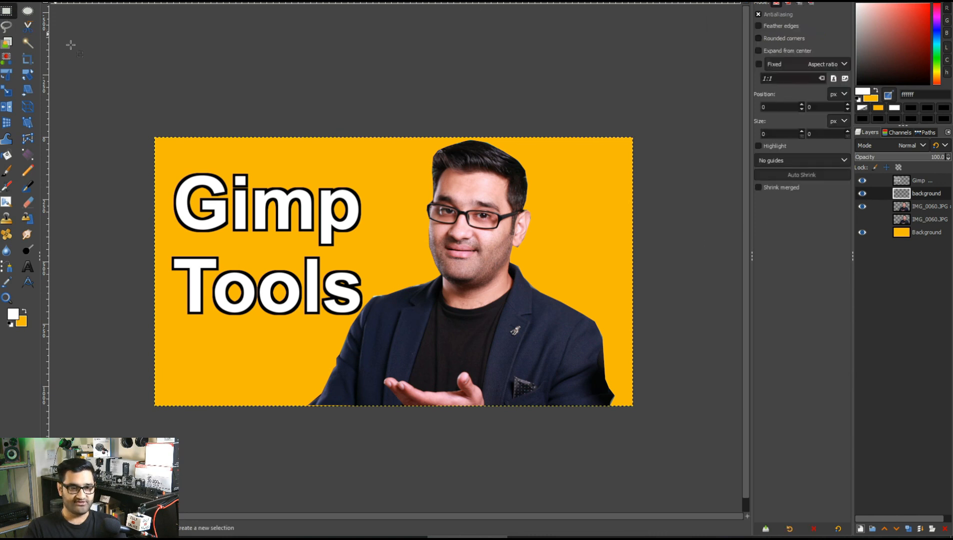
left_click_drag(168, 161, 376, 250)
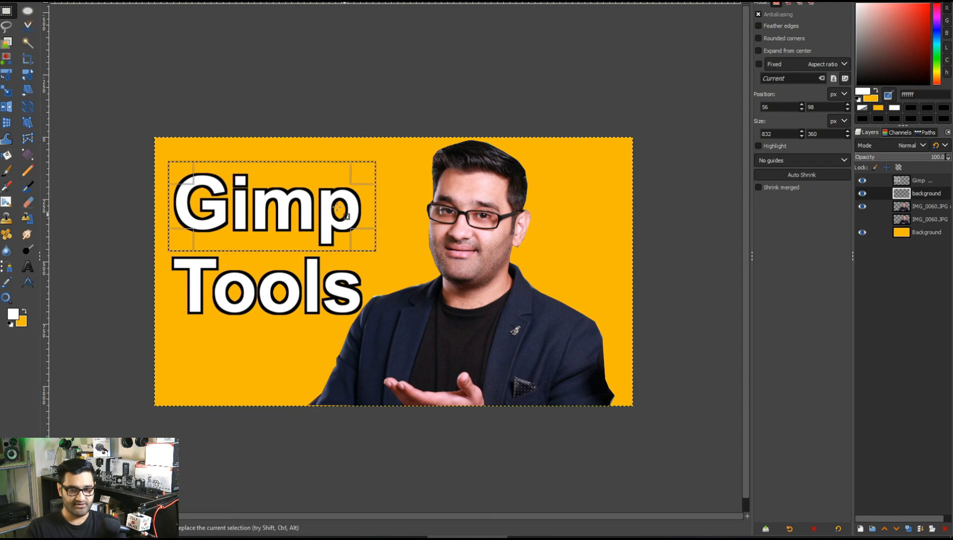
right_click(316, 187)
mouse_move(372, 223)
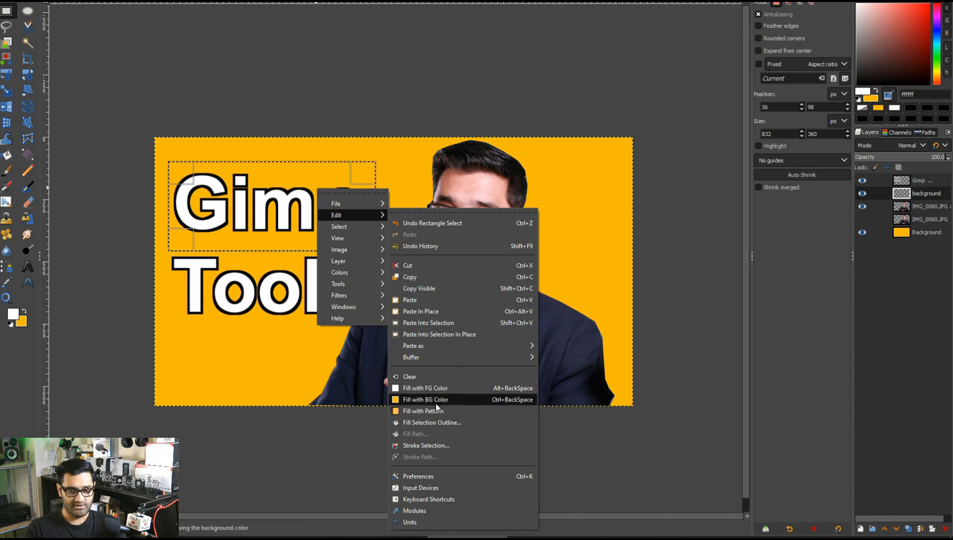
Set the background colour to black (000000) and fill the selection with it on the new layer.
left_click(25, 325)
left_click(23, 323)
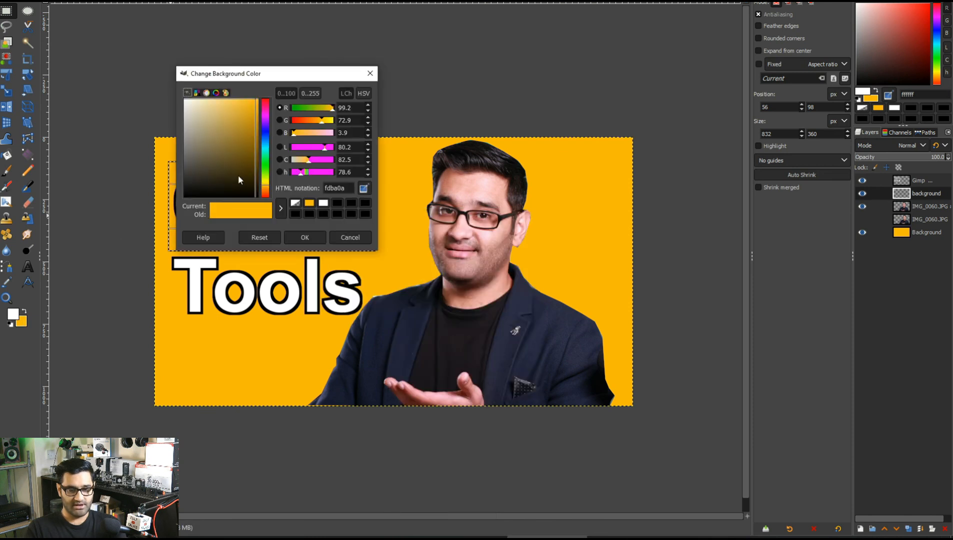
left_click(201, 190)
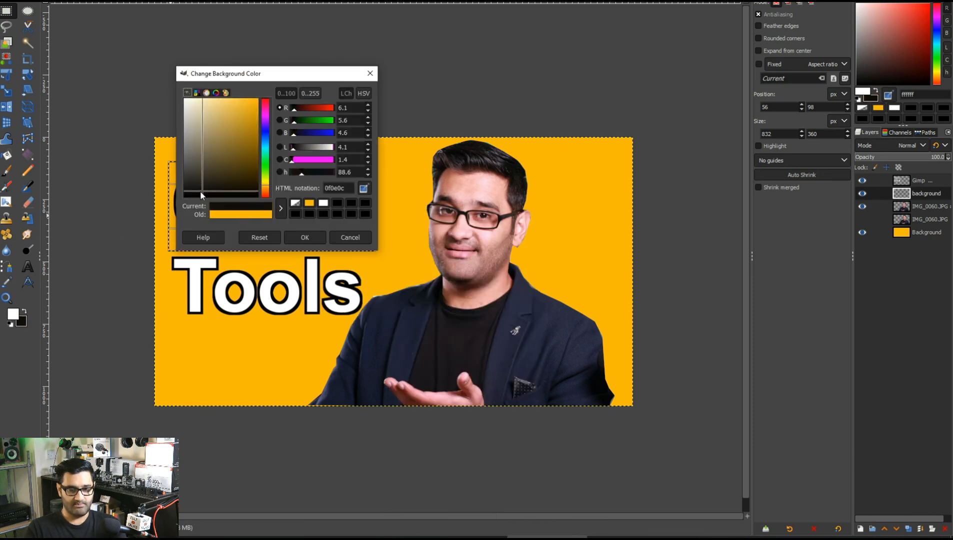
left_click(306, 236)
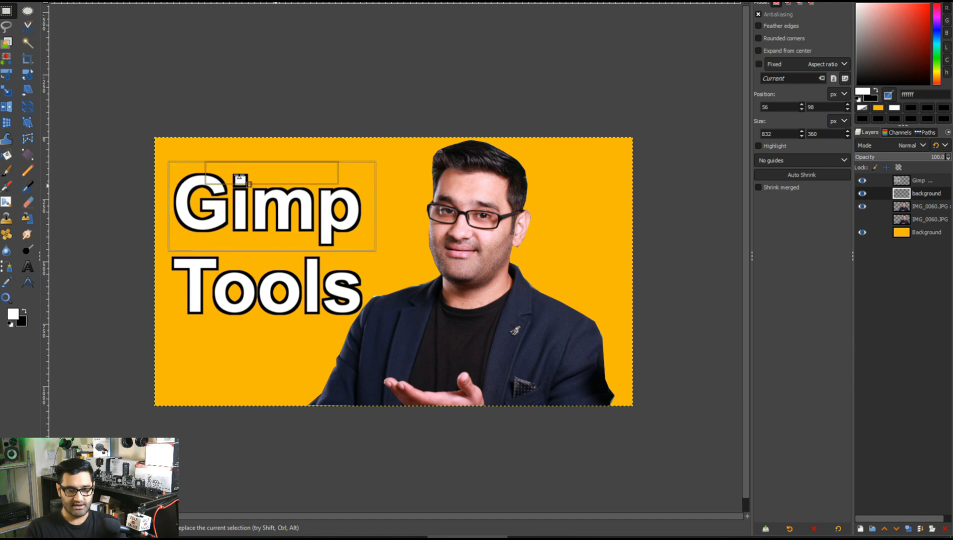
right_click(253, 203)
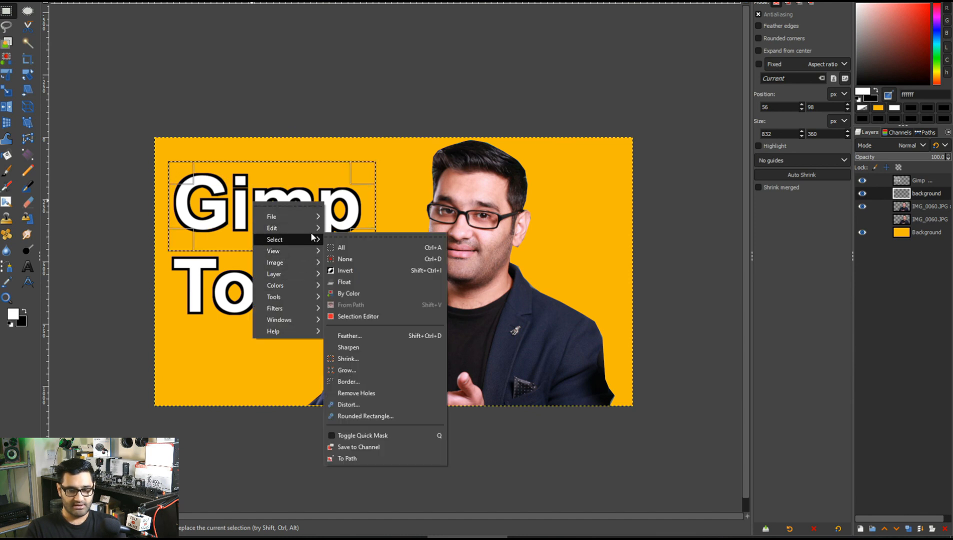
mouse_move(310, 232)
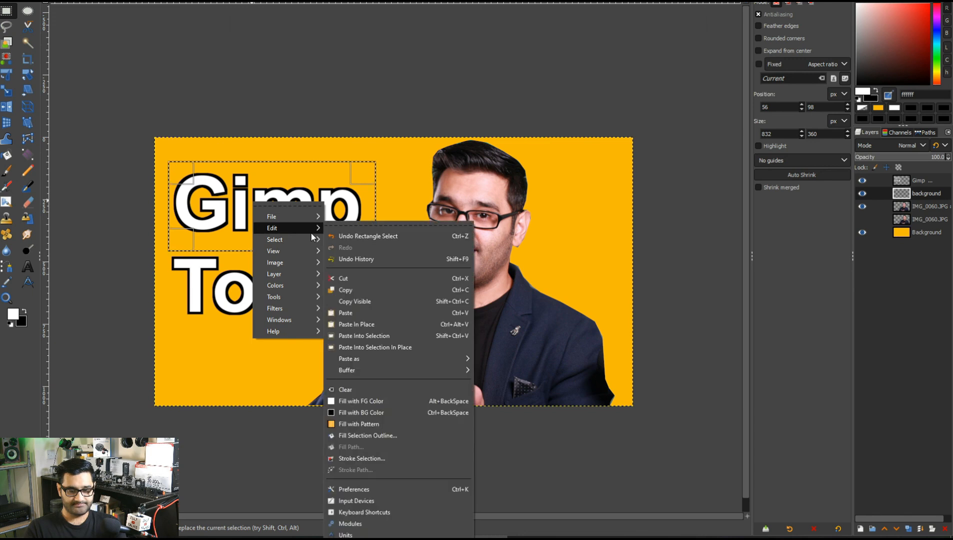
left_click(396, 415)
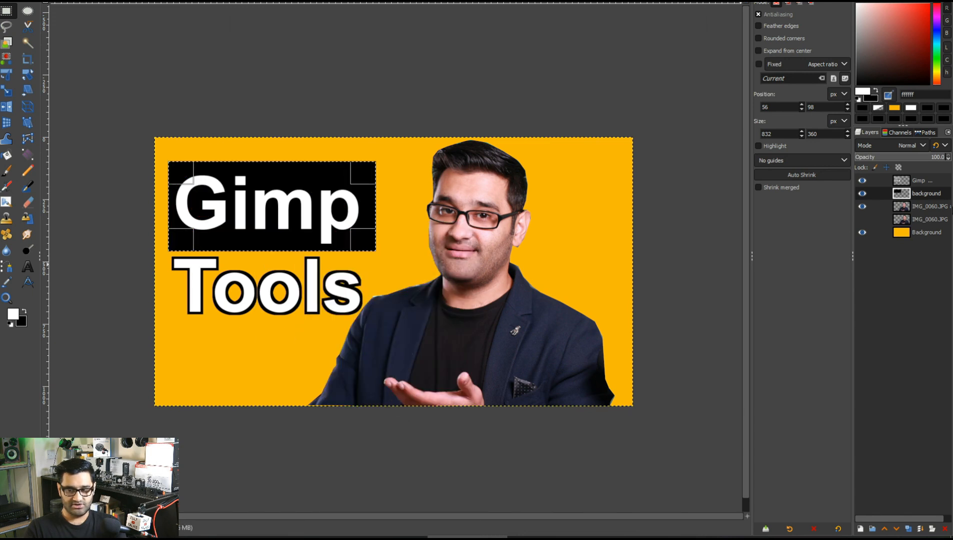
Duplicate the black box layer and move the copy down behind the word Tools.
key("shift+ctrl+d")
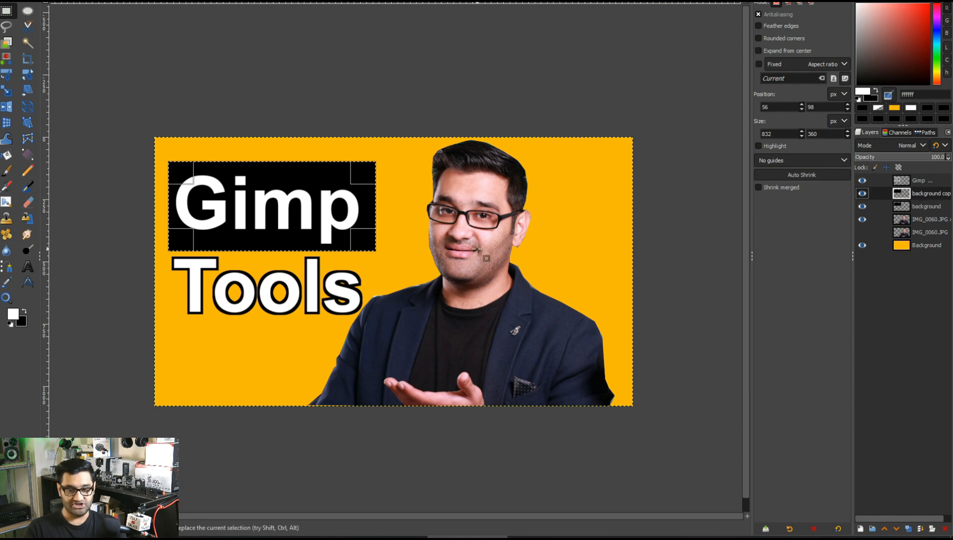
key("m")
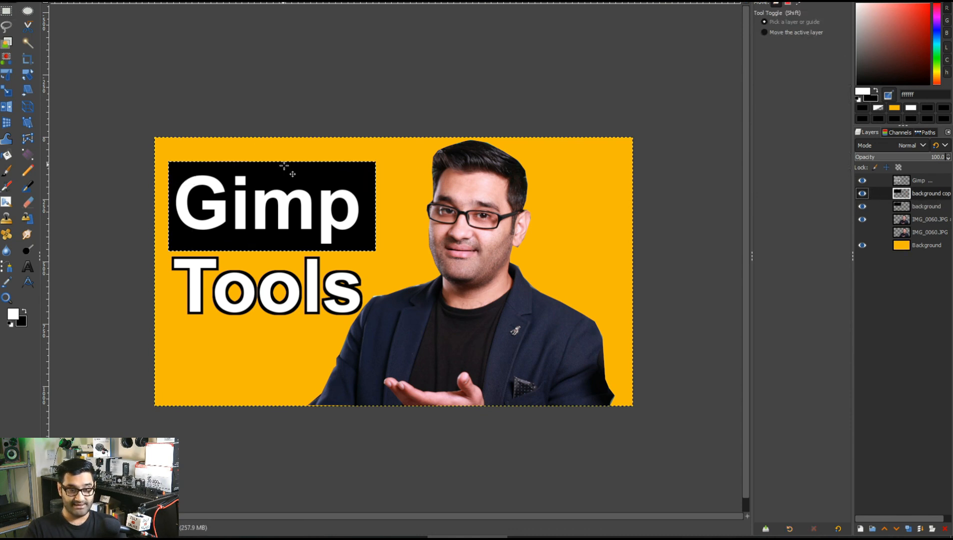
left_click_drag(285, 188, 282, 266)
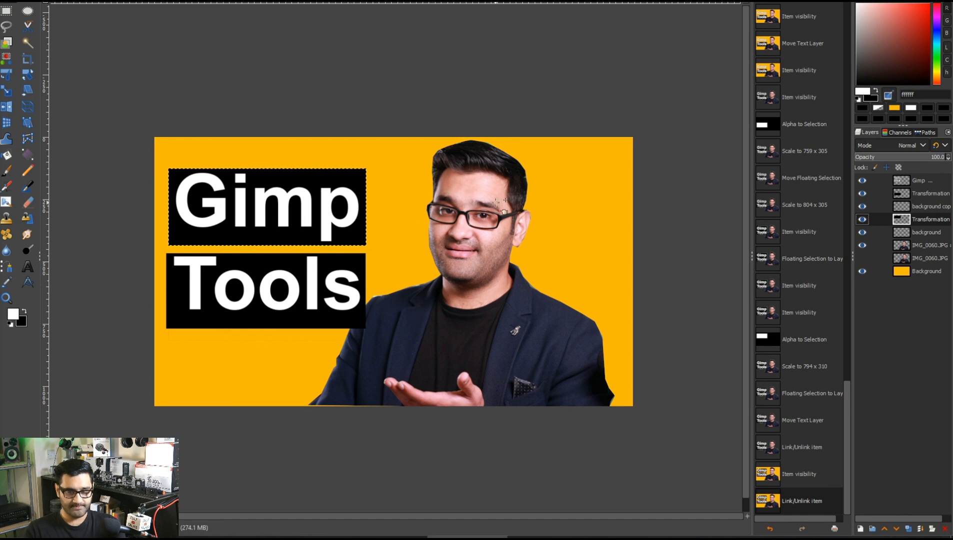
Select the yellow Background layer and switch to the Move tool.
left_click(921, 210)
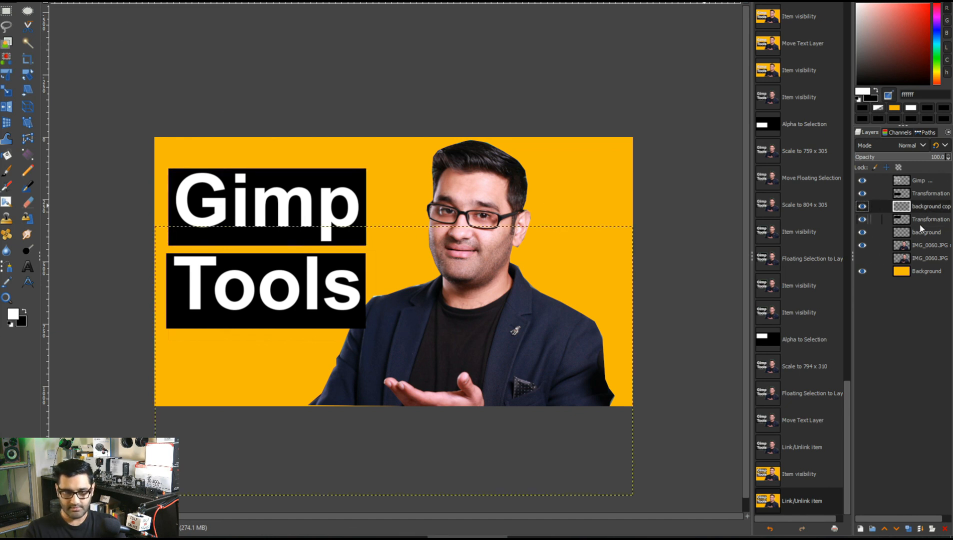
left_click(922, 271)
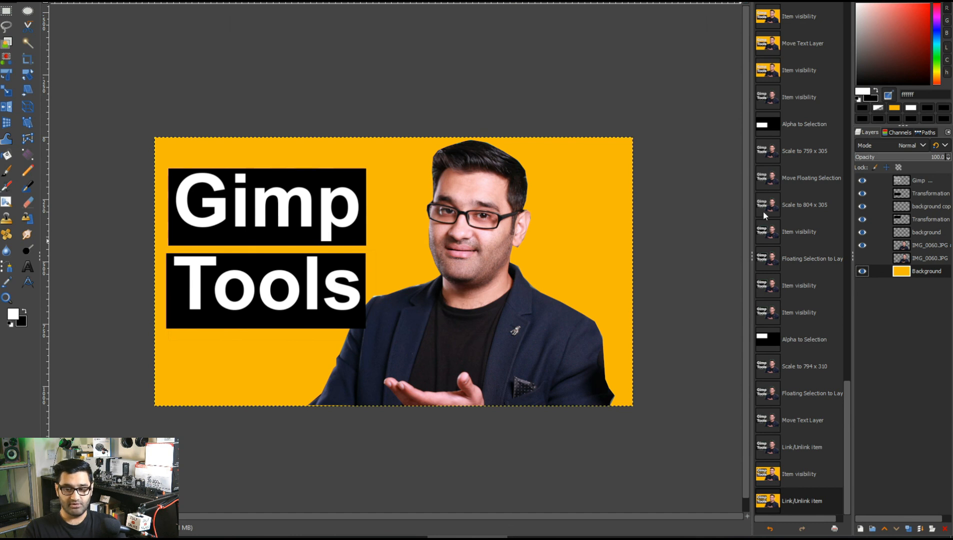
key("m")
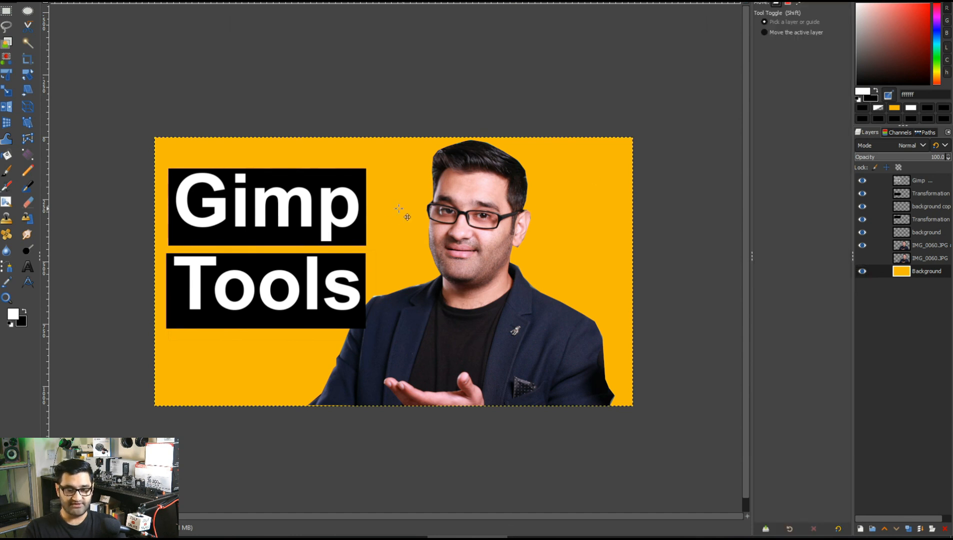